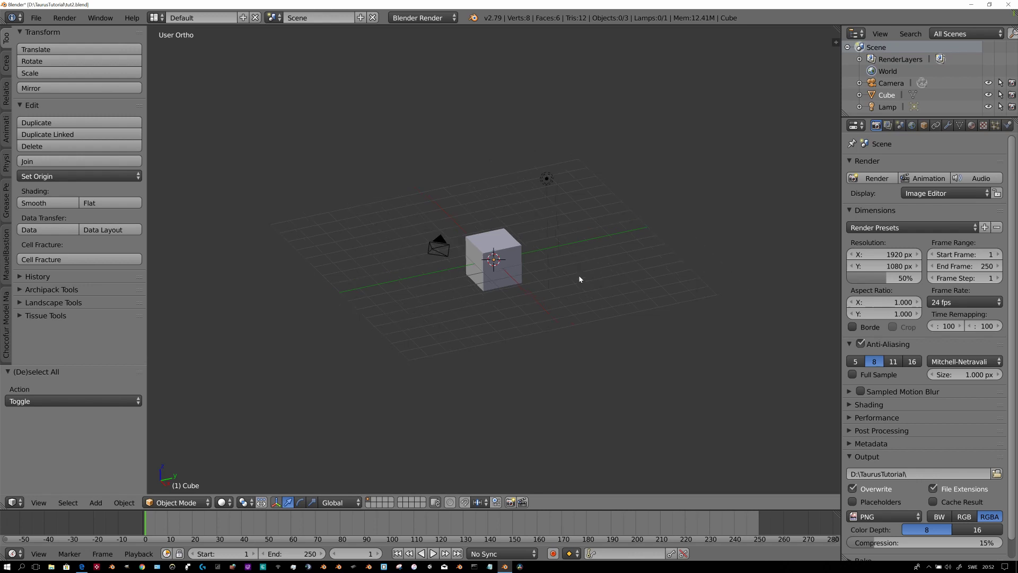
# Step: Scroll the Render properties panel back up to the top
pyautogui.scroll(2, 579, 278)
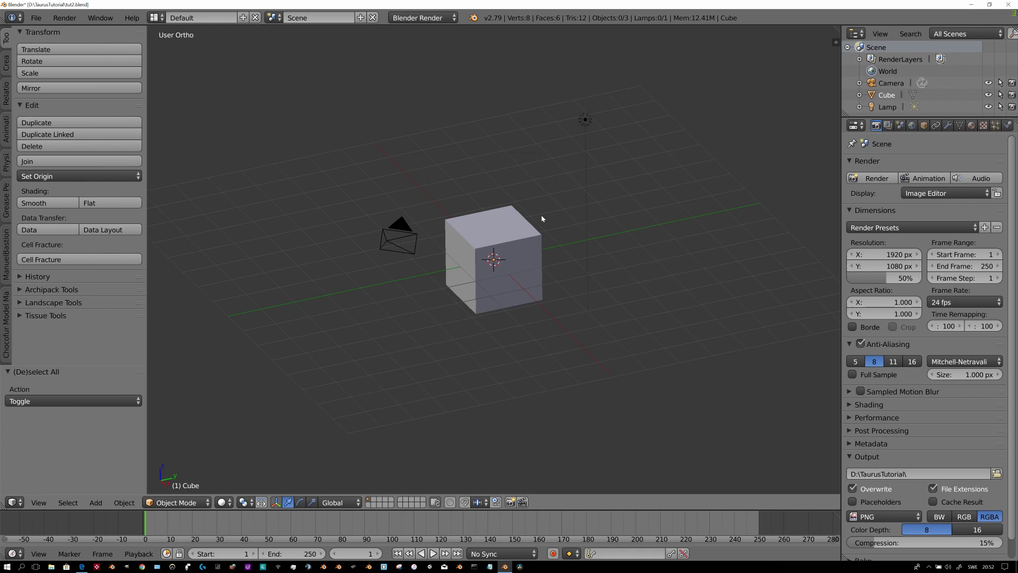
# Step: Switch the render engine to Cycles Render and delete the default cube
pyautogui.click(423, 17)
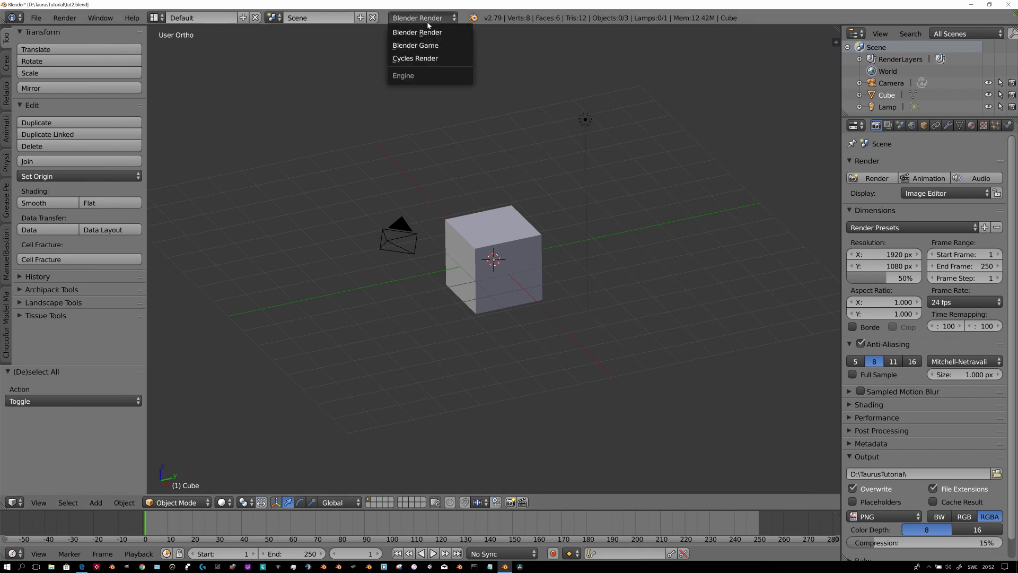
pyautogui.click(434, 64)
pyautogui.rightClick(516, 238)
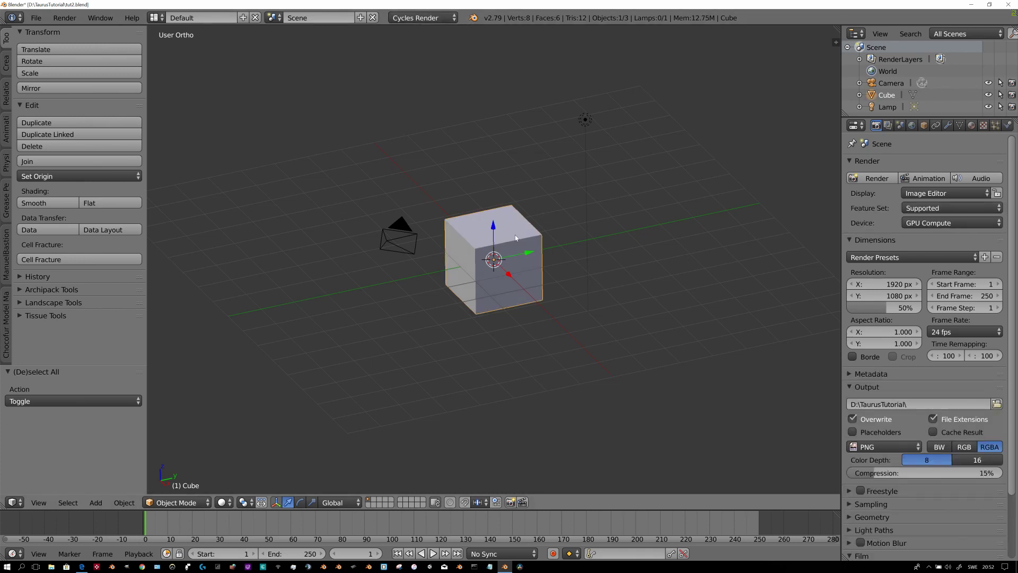
pyautogui.press('x')
pyautogui.click(515, 238)
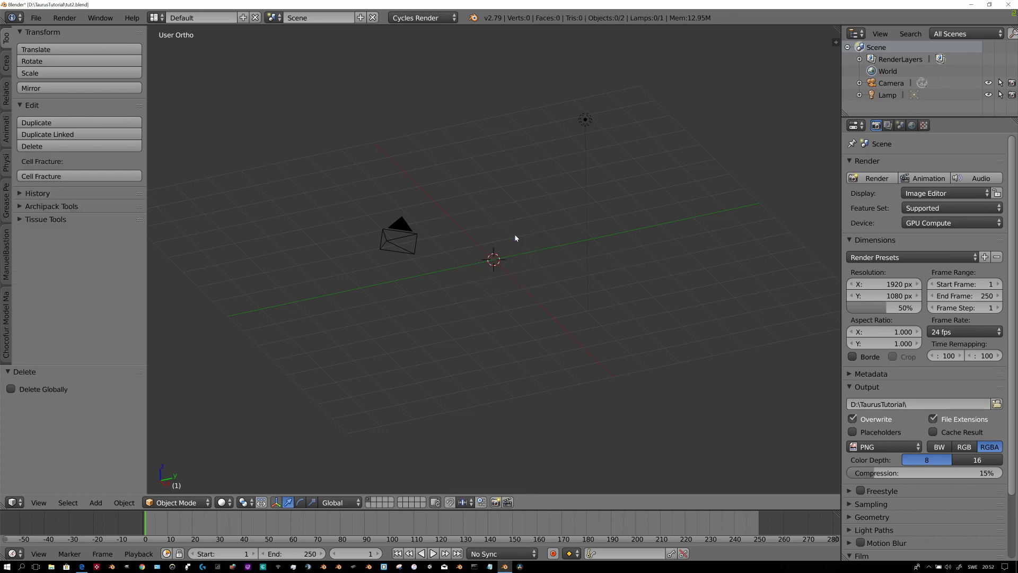
# Step: Search the add-ons for 'tis' and 'extr' to confirm Tissue and Extra Objects are enabled
pyautogui.click(37, 19)
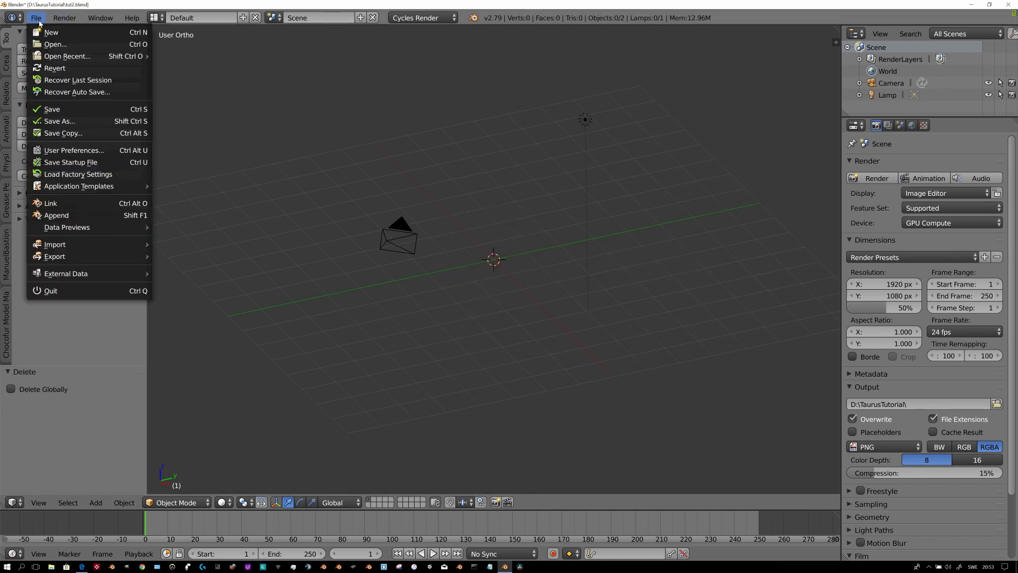
pyautogui.click(79, 151)
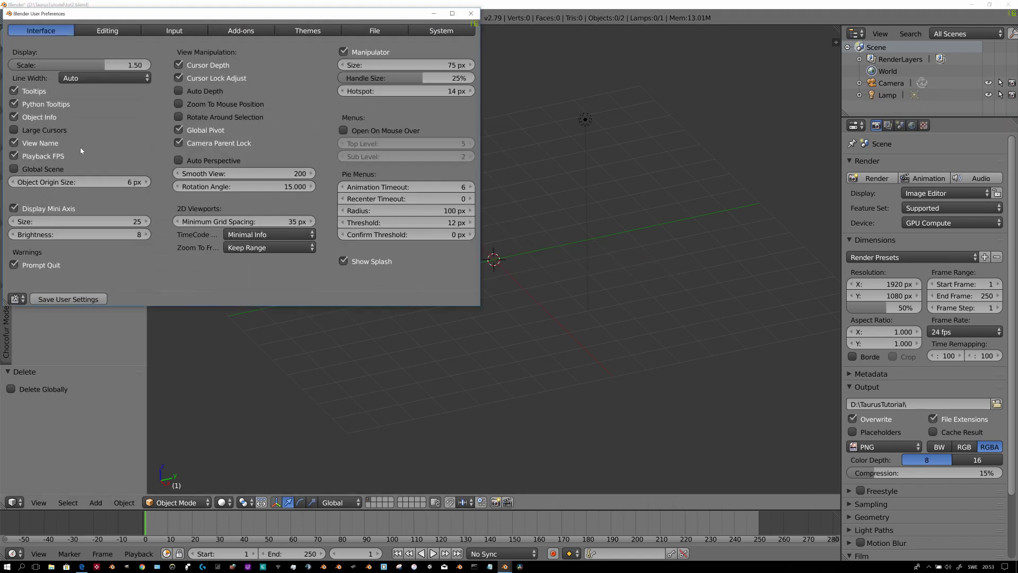
pyautogui.click(234, 32)
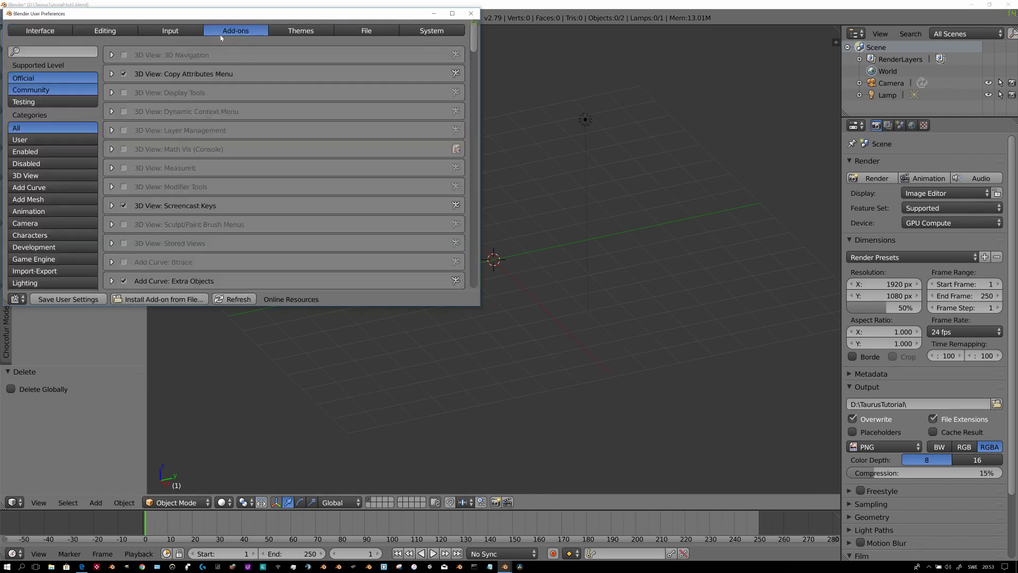
pyautogui.click(57, 52)
pyautogui.write('ti')
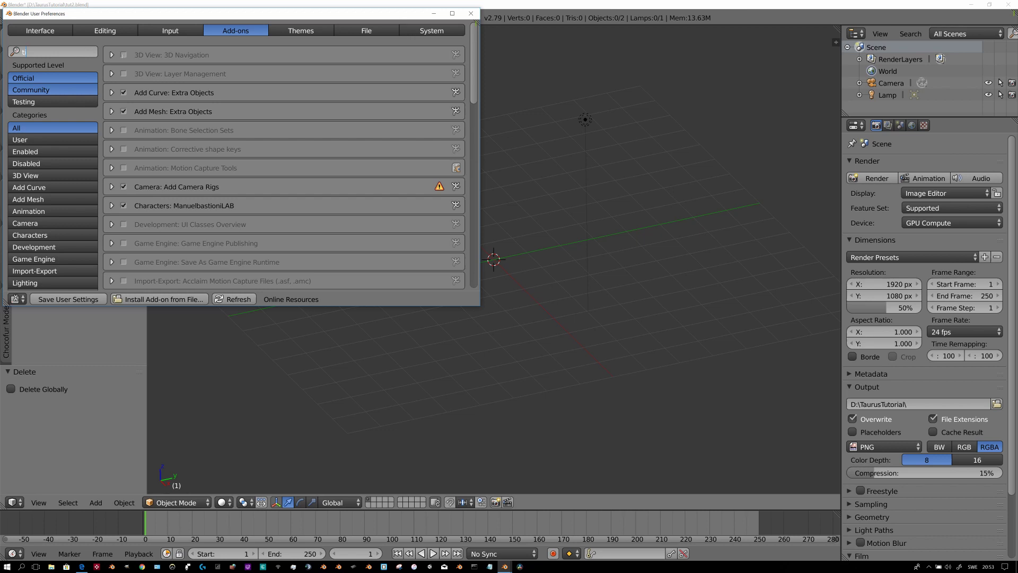
pyautogui.write('s')
pyautogui.press('Return')
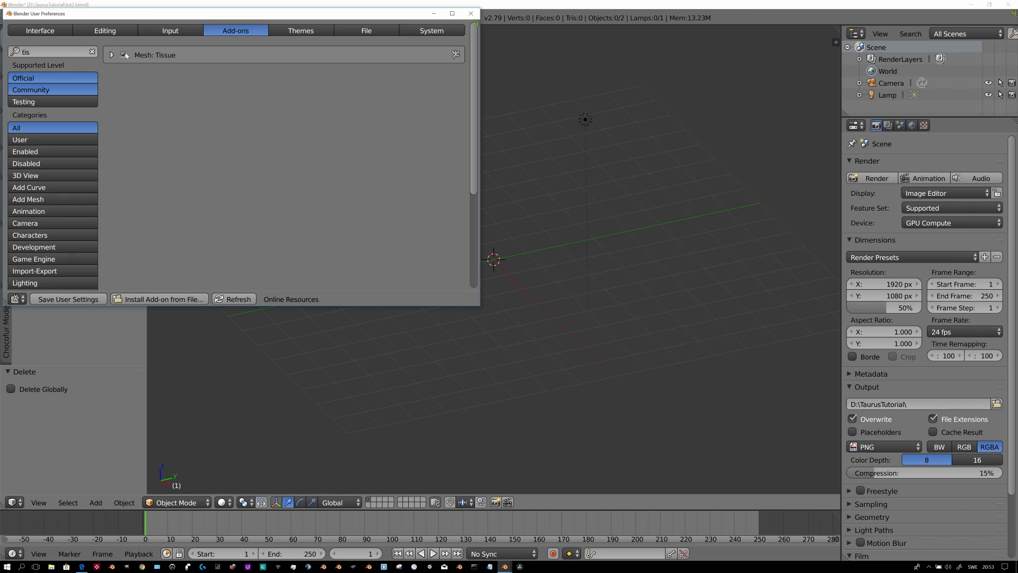
pyautogui.click(76, 46)
pyautogui.write('ex')
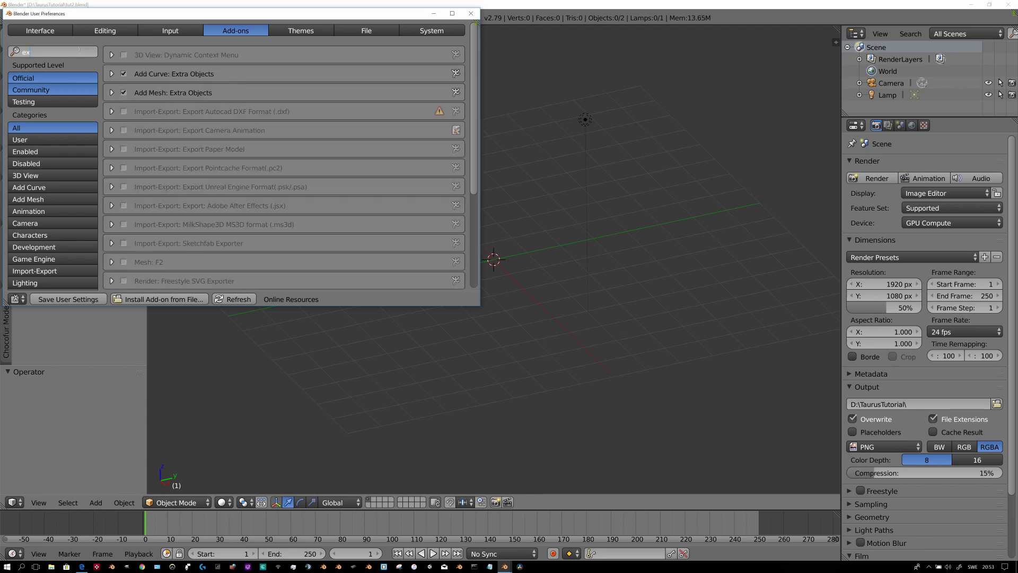
pyautogui.write('t')
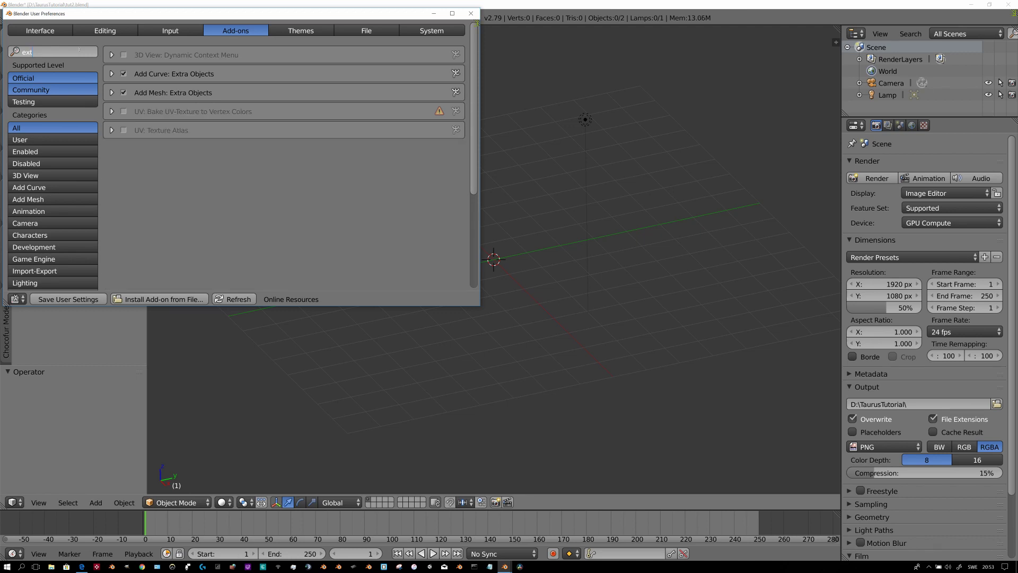
pyautogui.write('r')
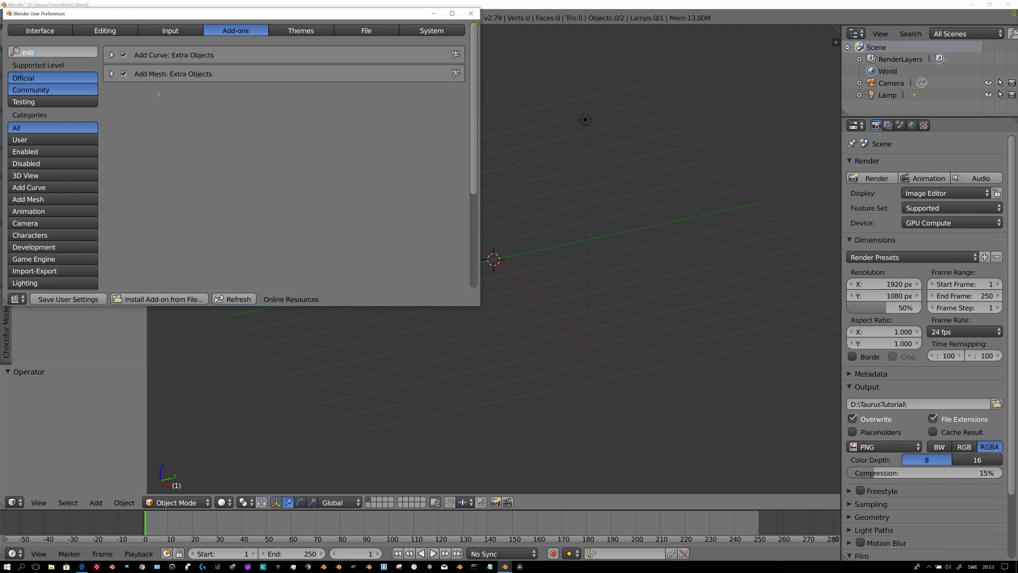
pyautogui.press('Return')
# Step: Close User Preferences and add a Torus Knot mesh to the scene
pyautogui.click(472, 14)
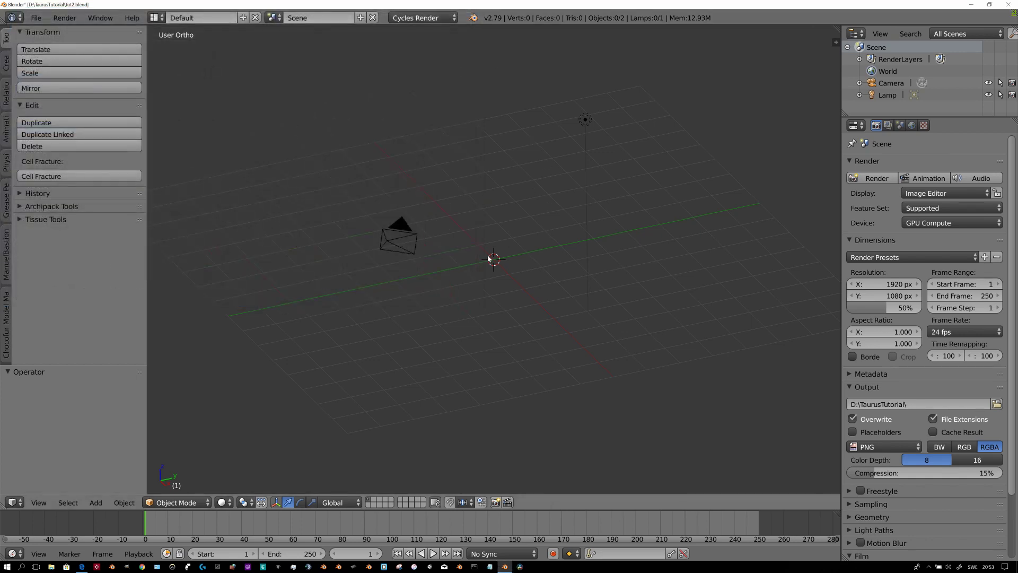
pyautogui.hotkey('shift', 'a')
pyautogui.moveTo(489, 258)
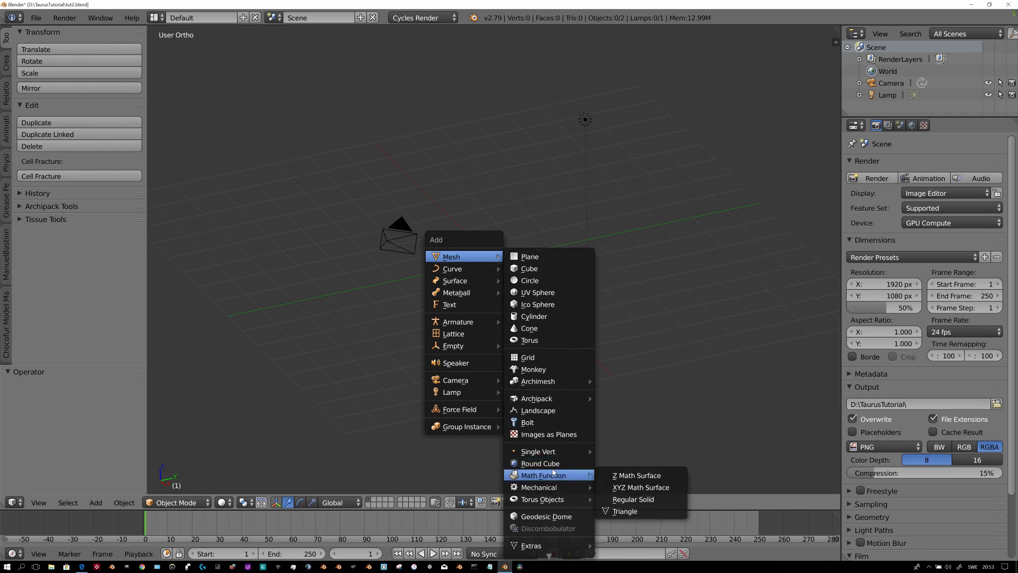
pyautogui.moveTo(557, 502)
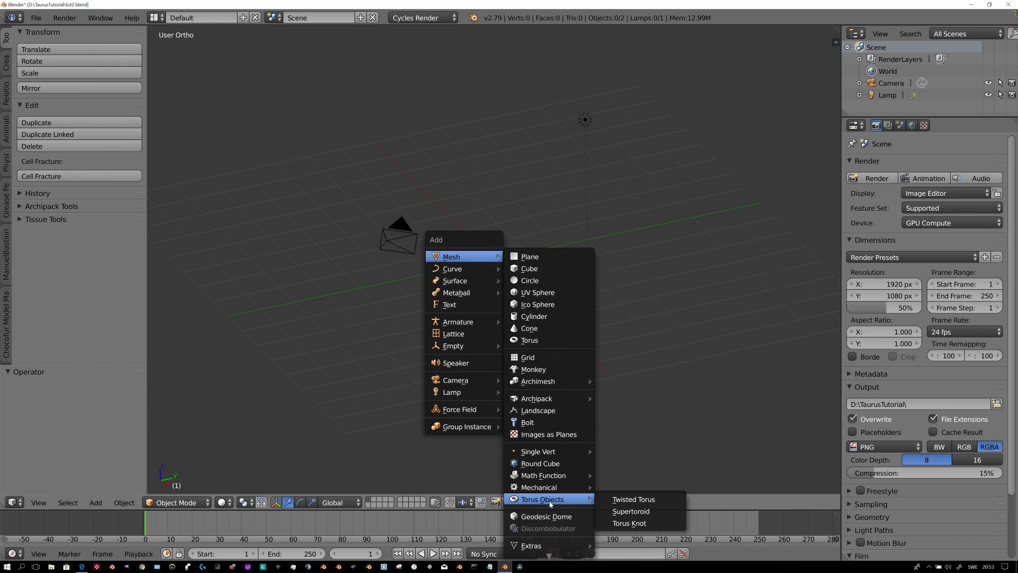
pyautogui.click(633, 525)
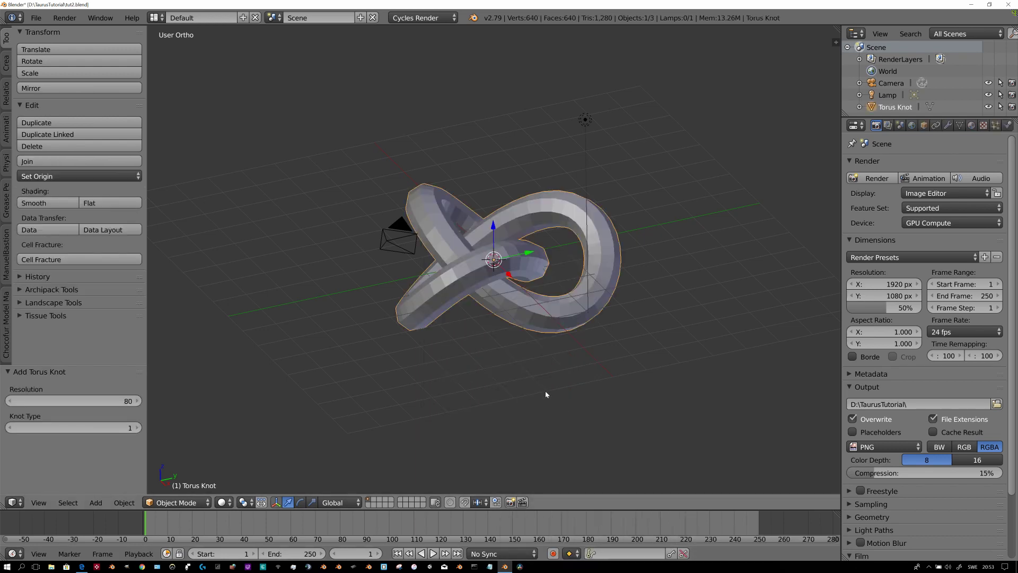
# Step: Add a torus mesh with a major radius of 0.49
pyautogui.hotkey('shift', 'a')
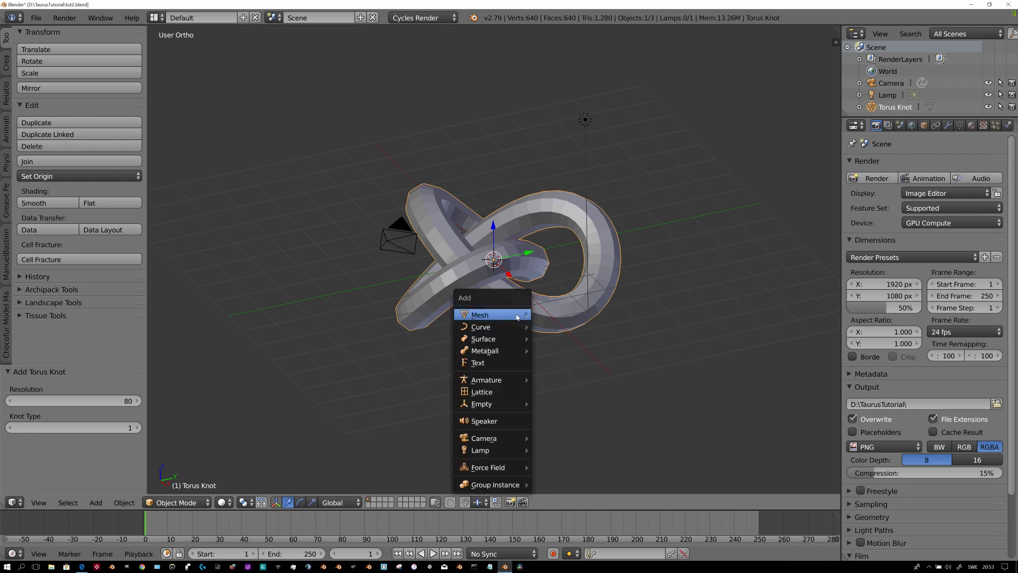
pyautogui.moveTo(517, 315)
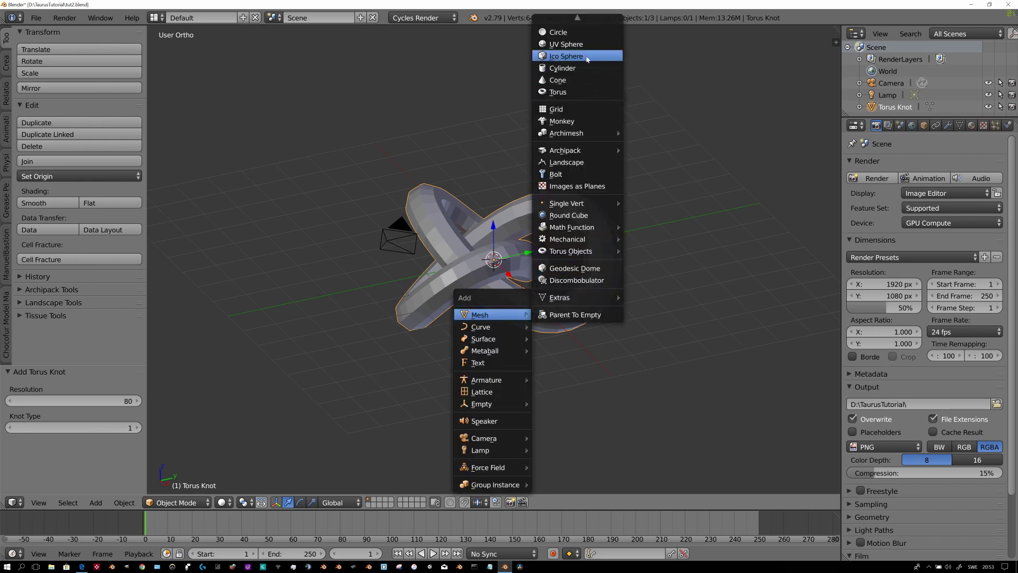
pyautogui.click(578, 97)
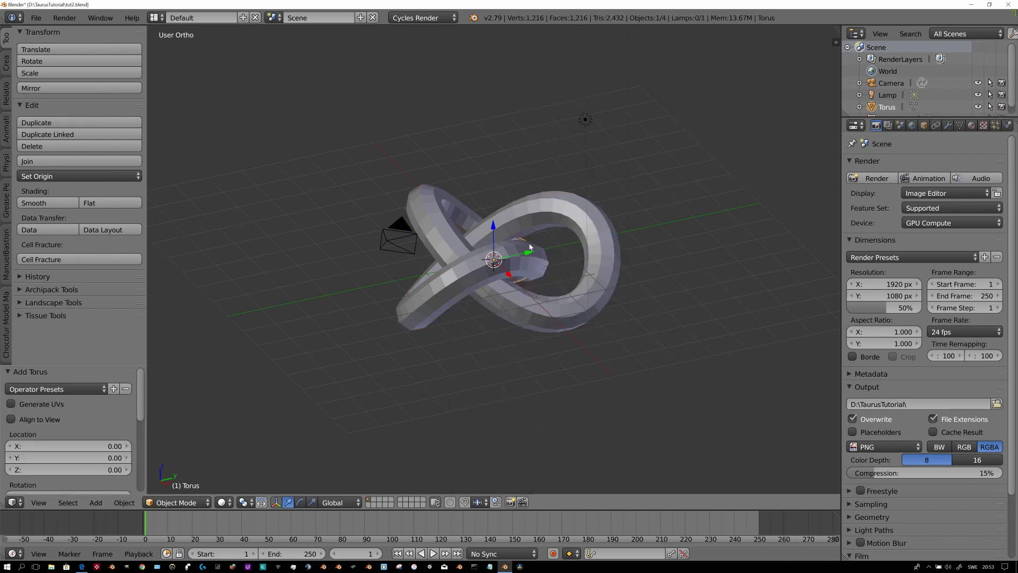
pyautogui.scroll(-8, 99, 434)
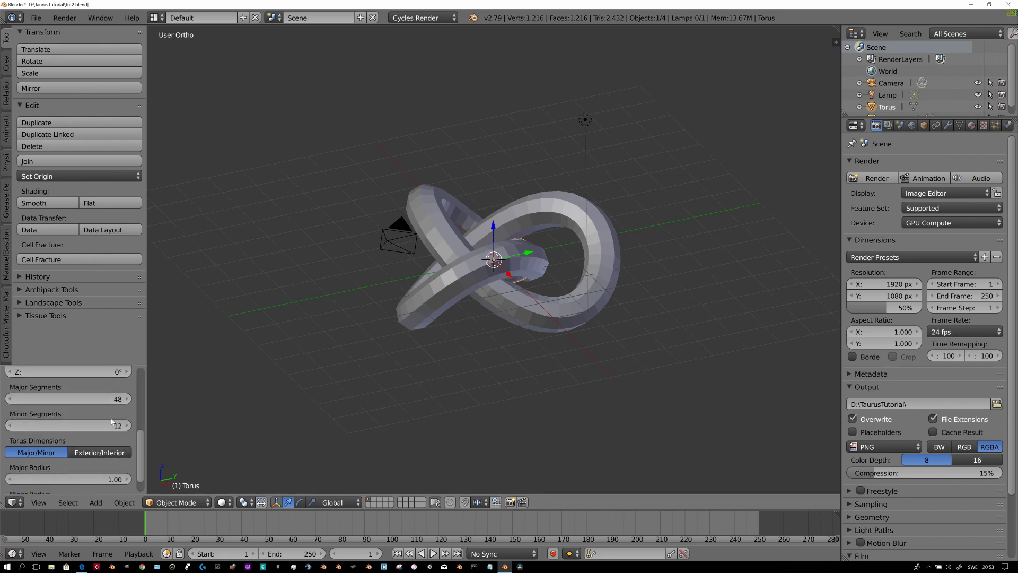
pyautogui.moveTo(102, 457); pyautogui.dragTo(77, 457)
pyautogui.moveTo(213, 459); pyautogui.dragTo(396, 460, button='middle')
pyautogui.scroll(4, 461, 431)
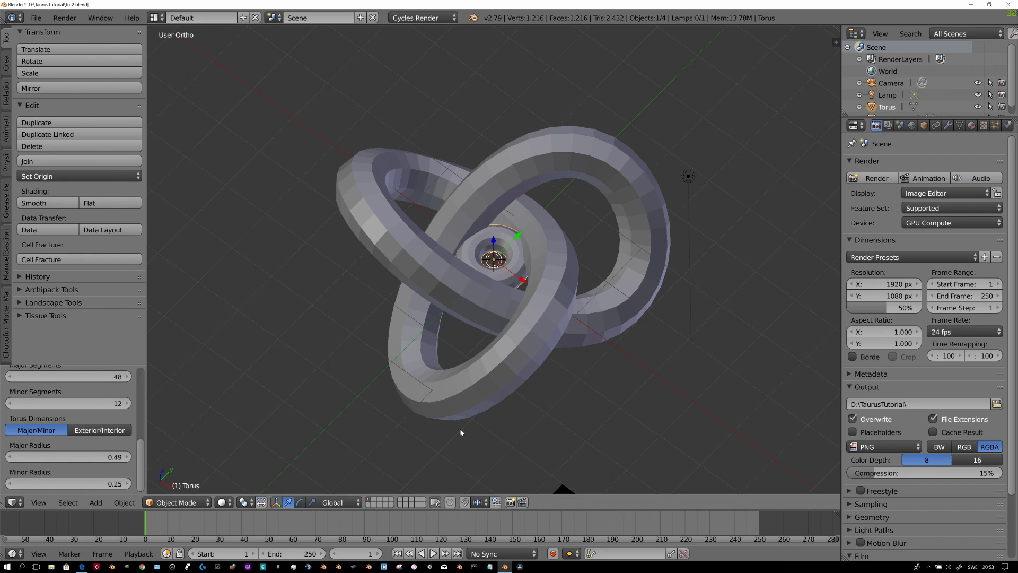
pyautogui.moveTo(481, 438); pyautogui.dragTo(493, 433, button='middle')
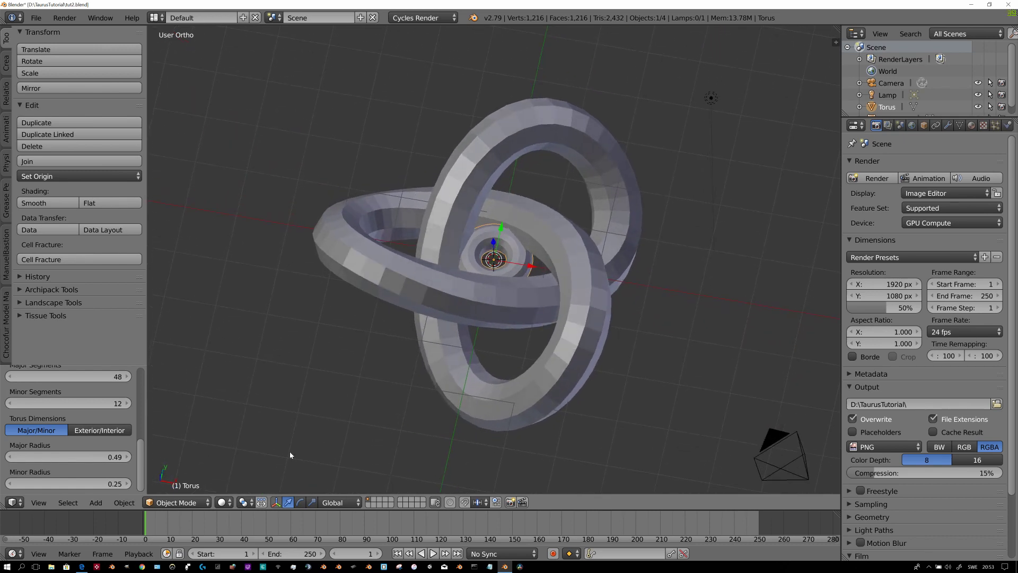
pyautogui.click(128, 457)
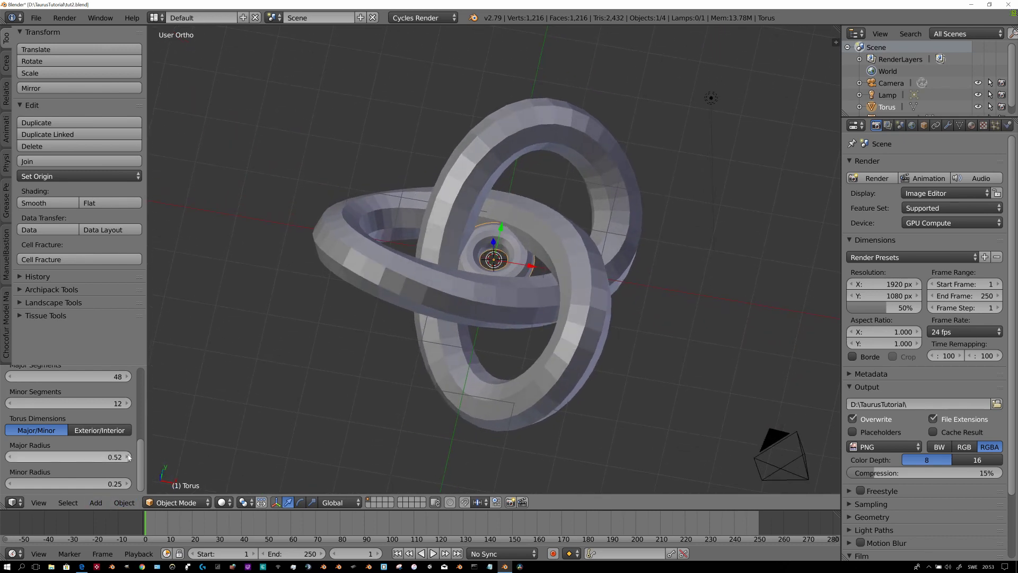
pyautogui.click(11, 457)
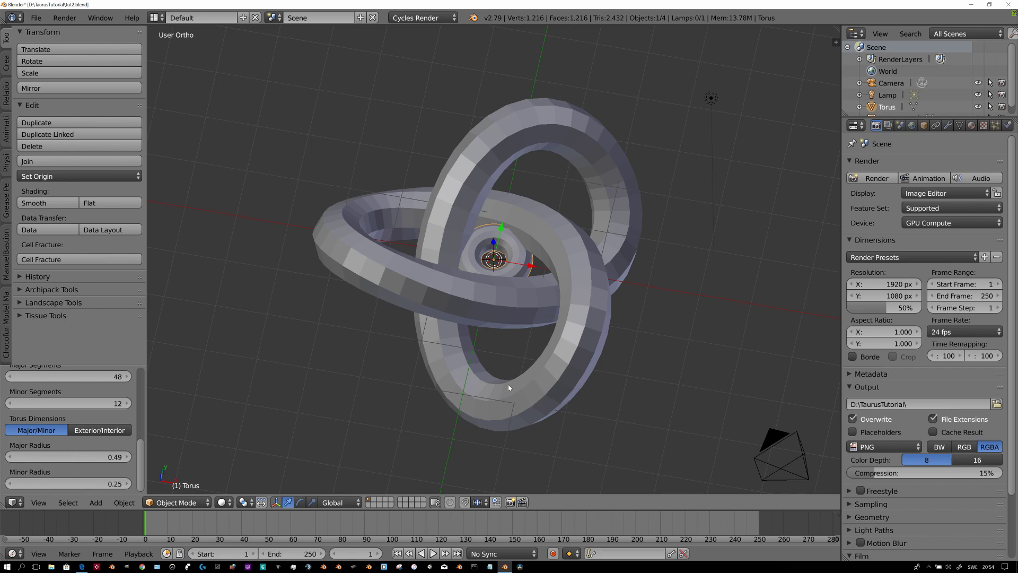
# Step: Scale the torus down and move it left along X, beside the knot
pyautogui.press('s')
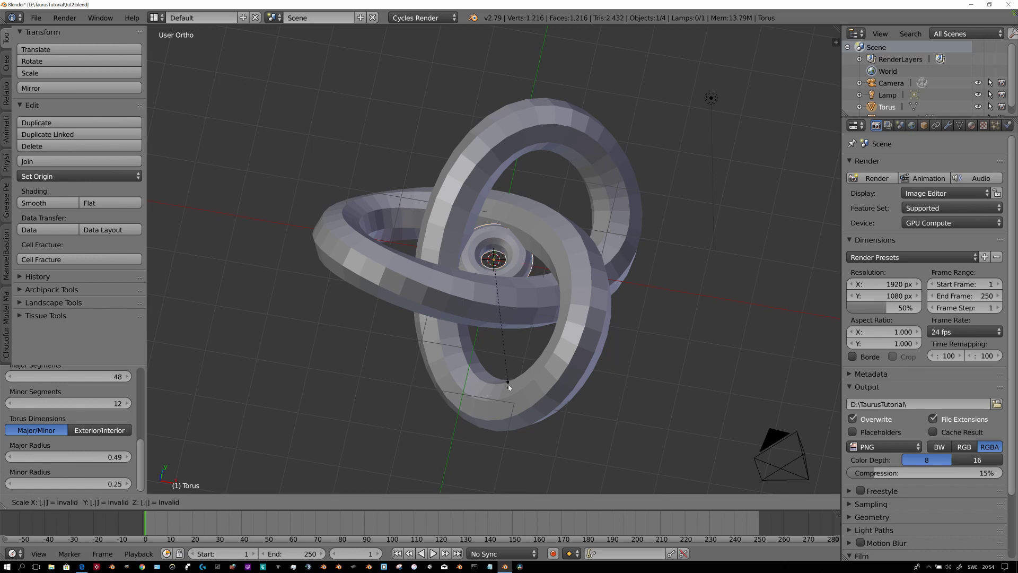
pyautogui.click(508, 384)
pyautogui.scroll(-3, 521, 368)
pyautogui.scroll(-1, 521, 368)
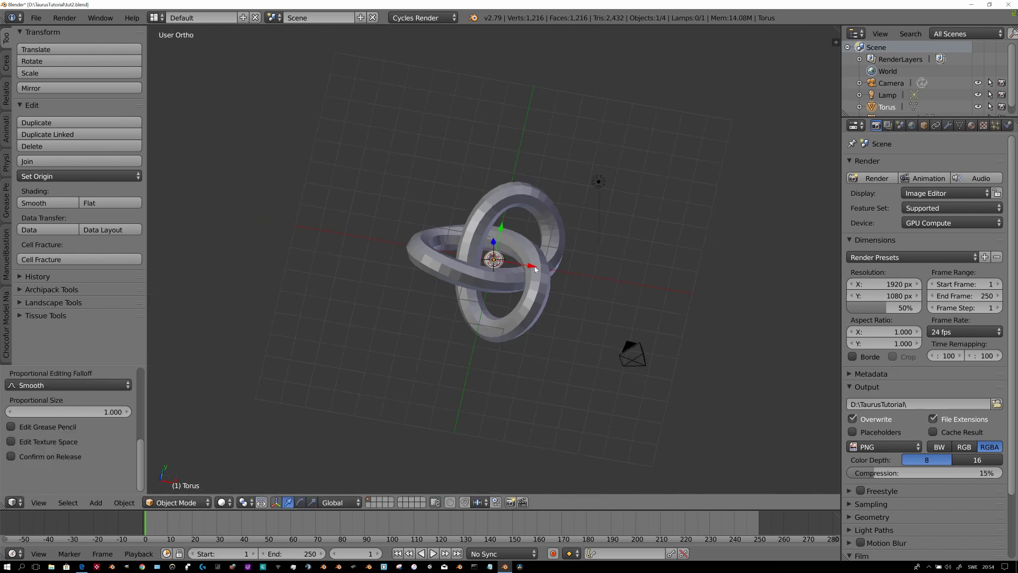
pyautogui.moveTo(522, 265); pyautogui.dragTo(387, 263)
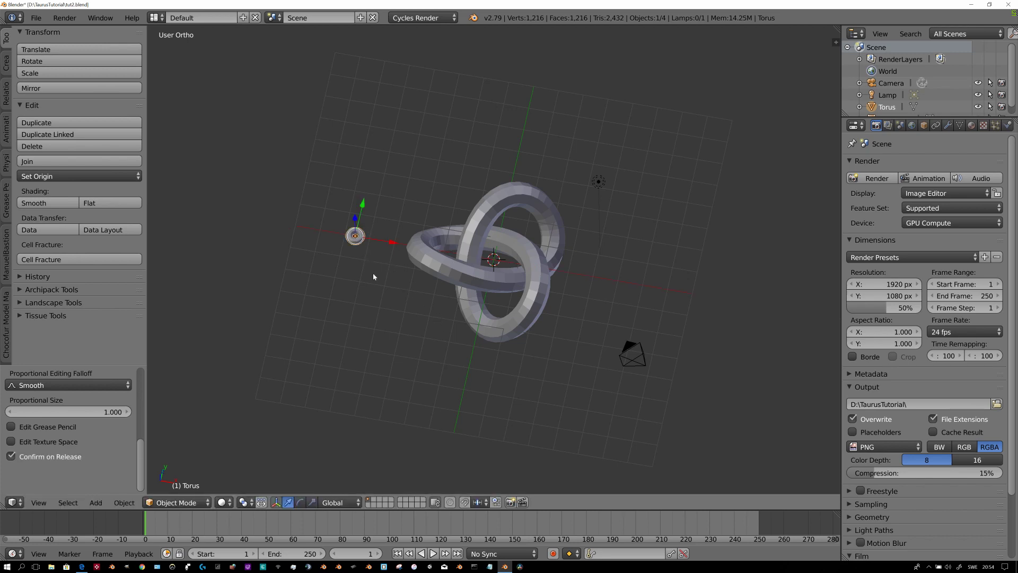
# Step: With torus and knot selected, run Tissue's Tessellate to tile the knot with small tori
pyautogui.keyDown('shift'); pyautogui.rightClick(474, 282); pyautogui.keyUp('shift')
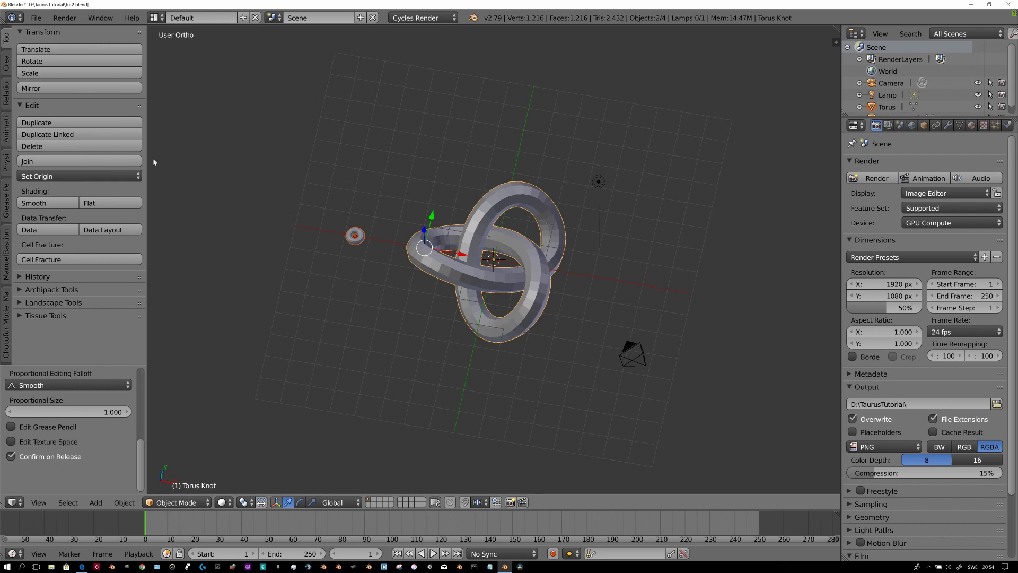
pyautogui.click(7, 63)
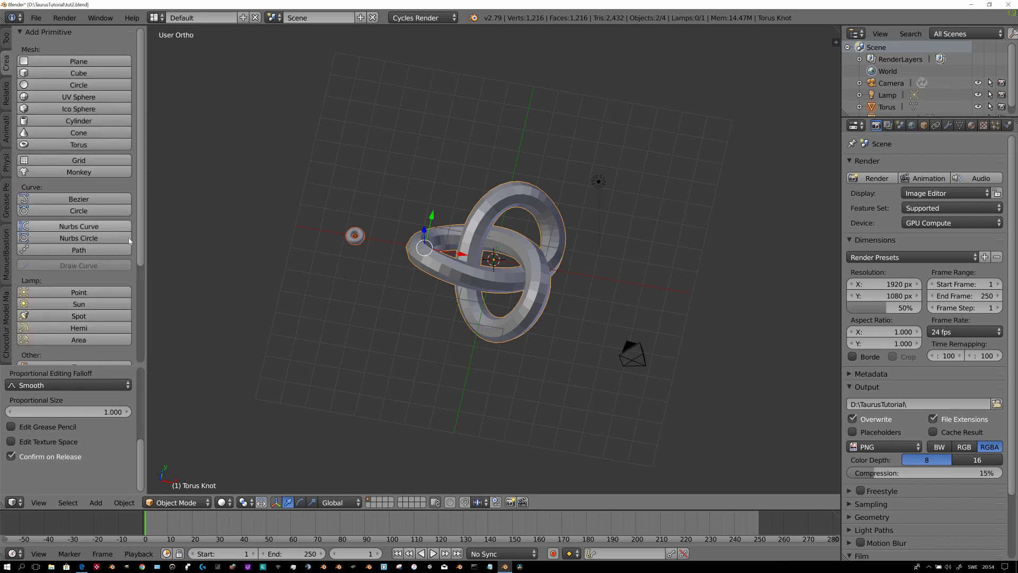
pyautogui.scroll(-5, 142, 245)
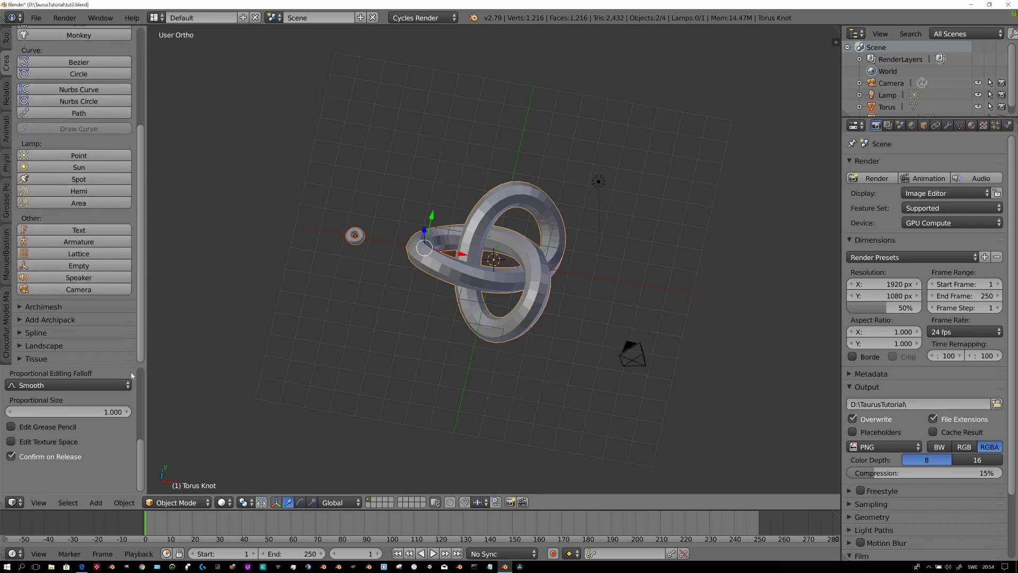
pyautogui.click(21, 359)
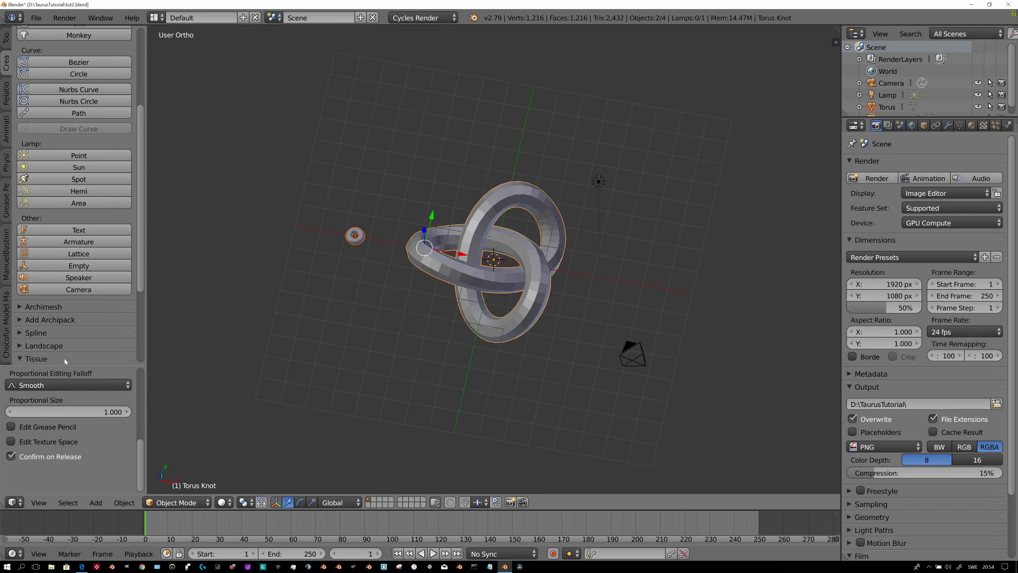
pyautogui.scroll(-3, 64, 361)
pyautogui.scroll(-1, 49, 293)
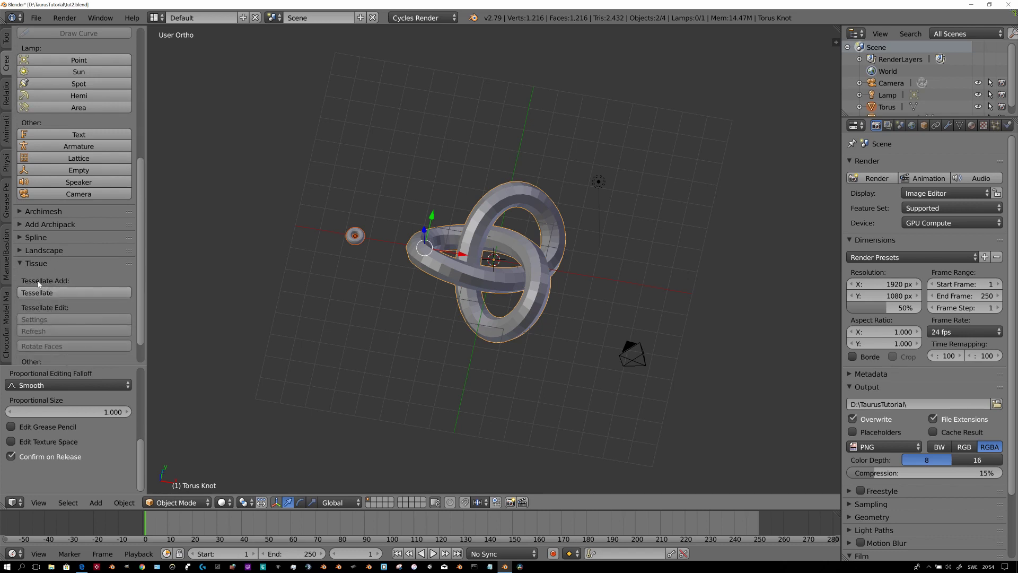
pyautogui.click(60, 294)
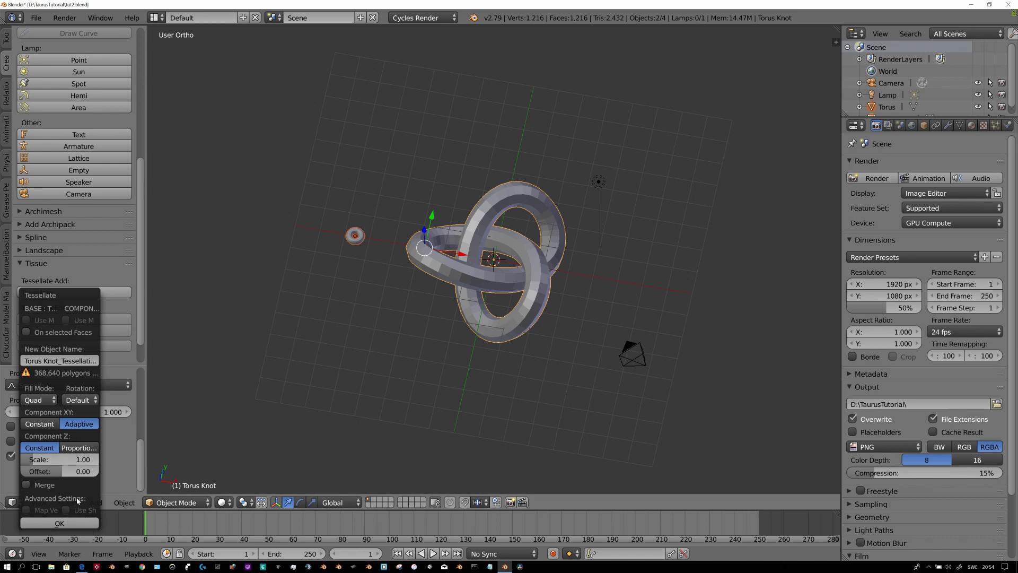
pyautogui.click(65, 524)
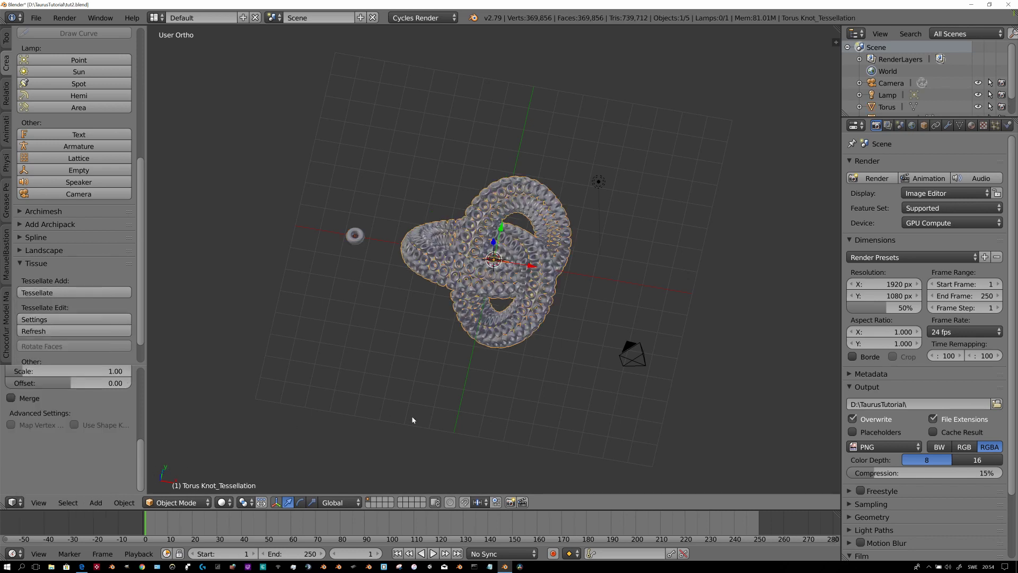
pyautogui.scroll(3, 411, 416)
pyautogui.moveTo(444, 427); pyautogui.dragTo(453, 403, button='middle')
pyautogui.scroll(3, 447, 424)
pyautogui.scroll(-2, 476, 403)
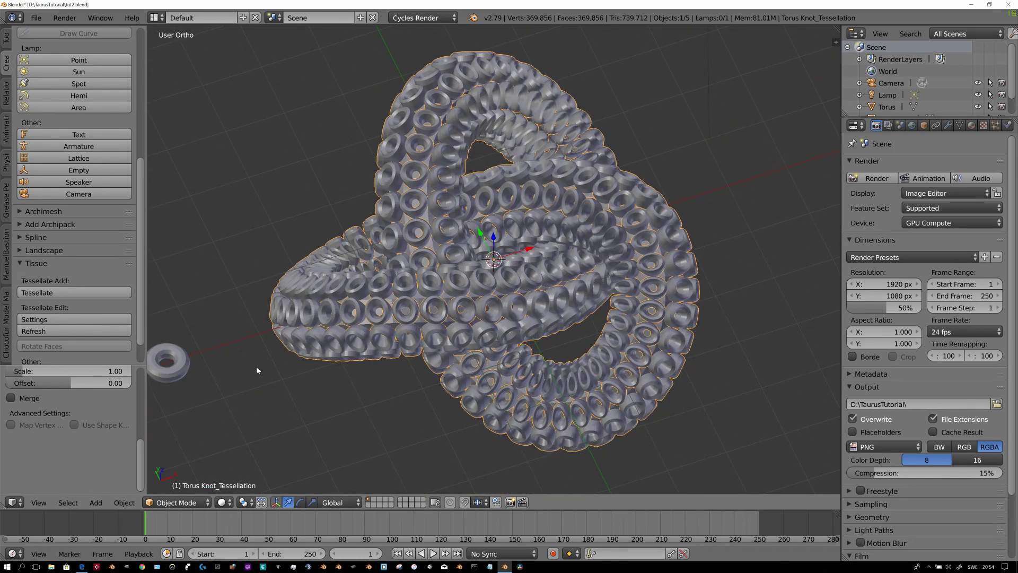
# Step: Delete the small torus
pyautogui.moveTo(247, 362); pyautogui.dragTo(236, 347, button='middle')
pyautogui.rightClick(236, 348)
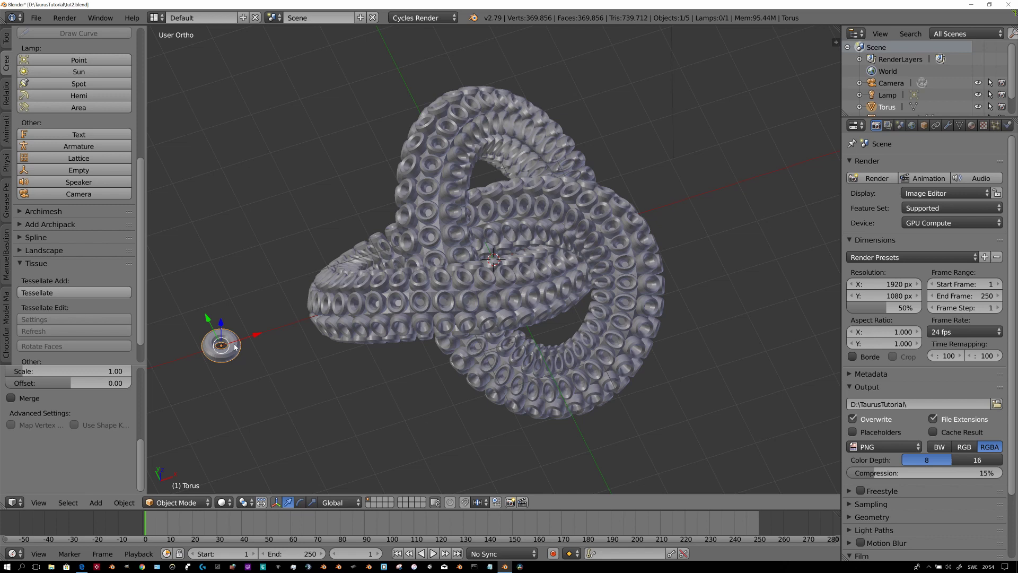
pyautogui.press('x')
pyautogui.click(216, 345)
pyautogui.scroll(5, 520, 385)
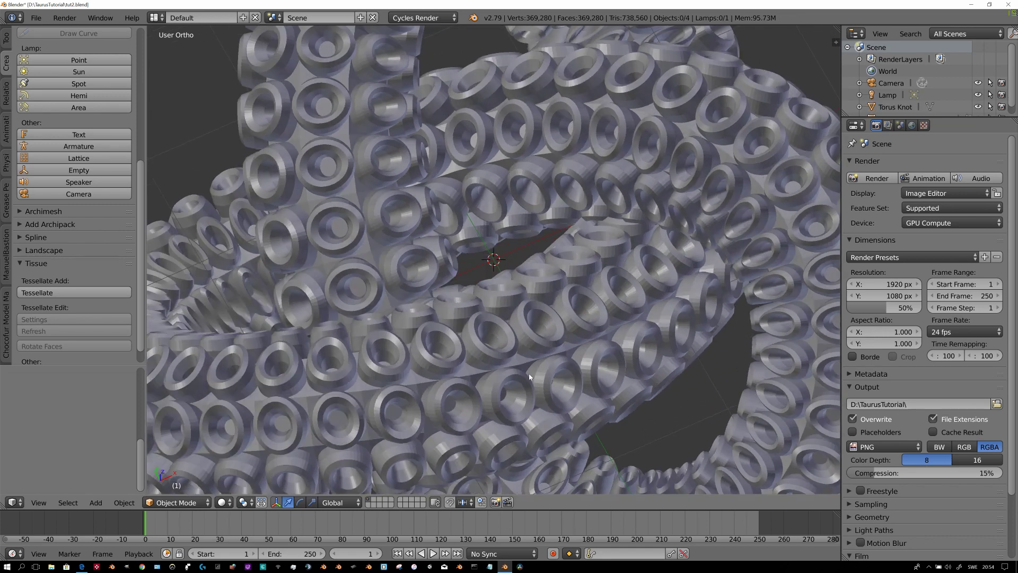
pyautogui.scroll(-2, 406, 296)
pyautogui.moveTo(406, 297); pyautogui.dragTo(696, 247, button='middle')
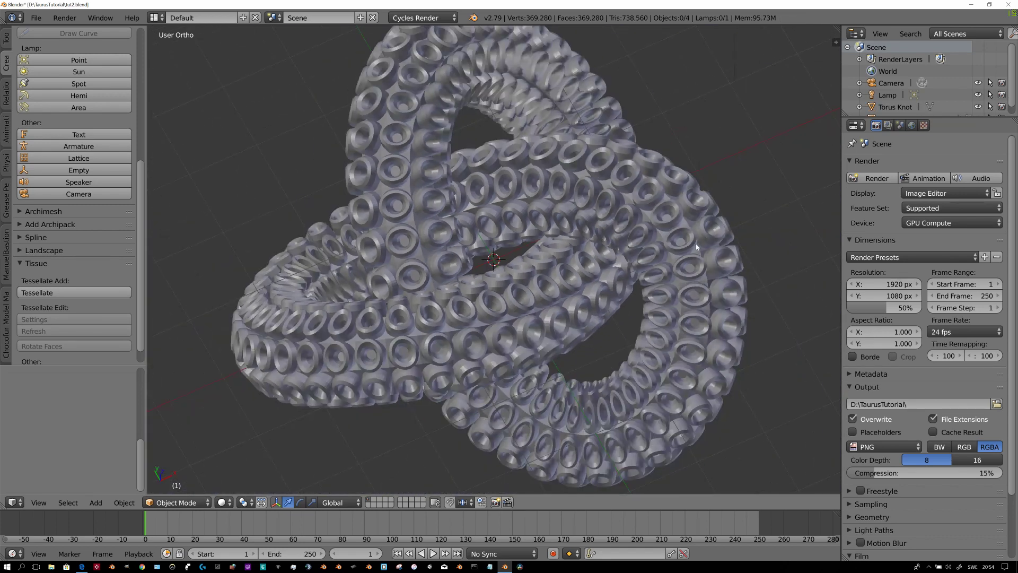
# Step: Add a Shrinkwrap modifier targeting Torus Knot to the tessellated mesh and apply it as a shape
pyautogui.rightClick(717, 228)
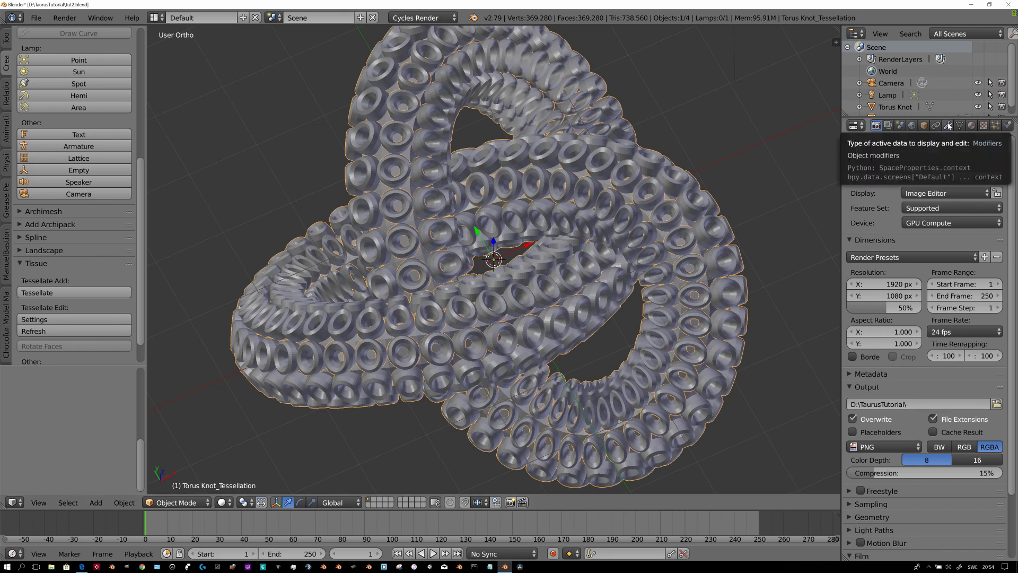
pyautogui.click(948, 126)
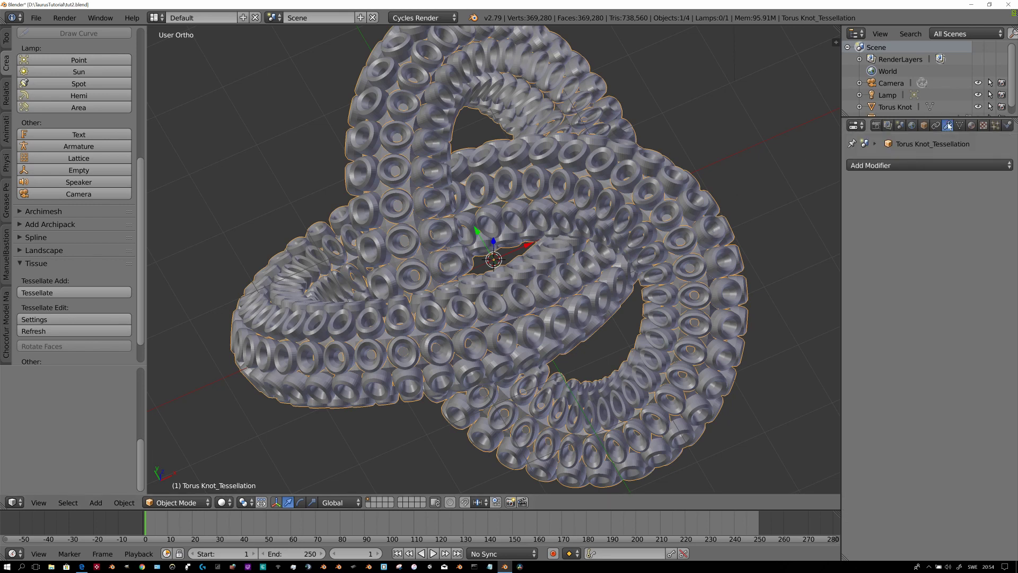
pyautogui.click(904, 169)
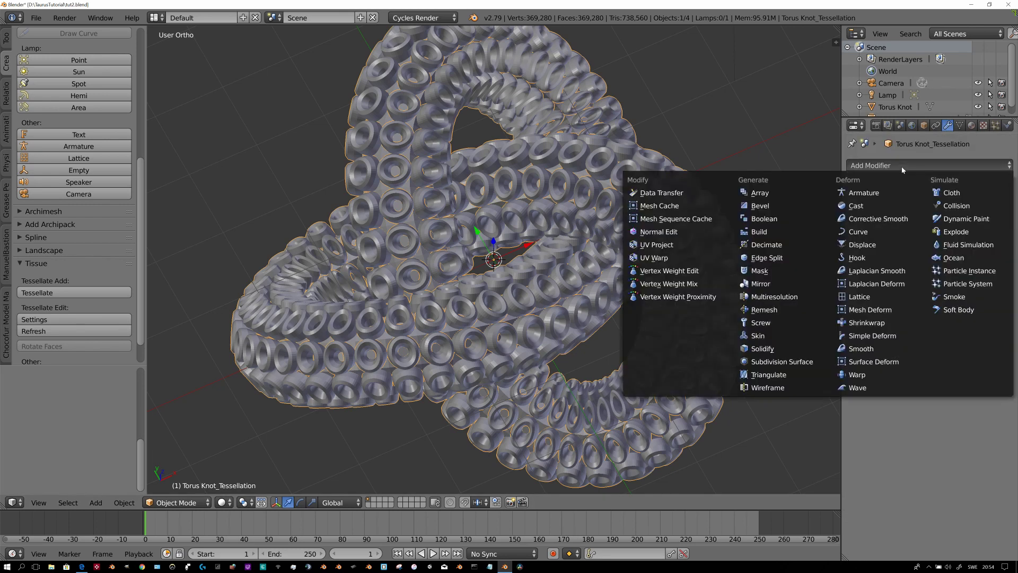
pyautogui.click(897, 321)
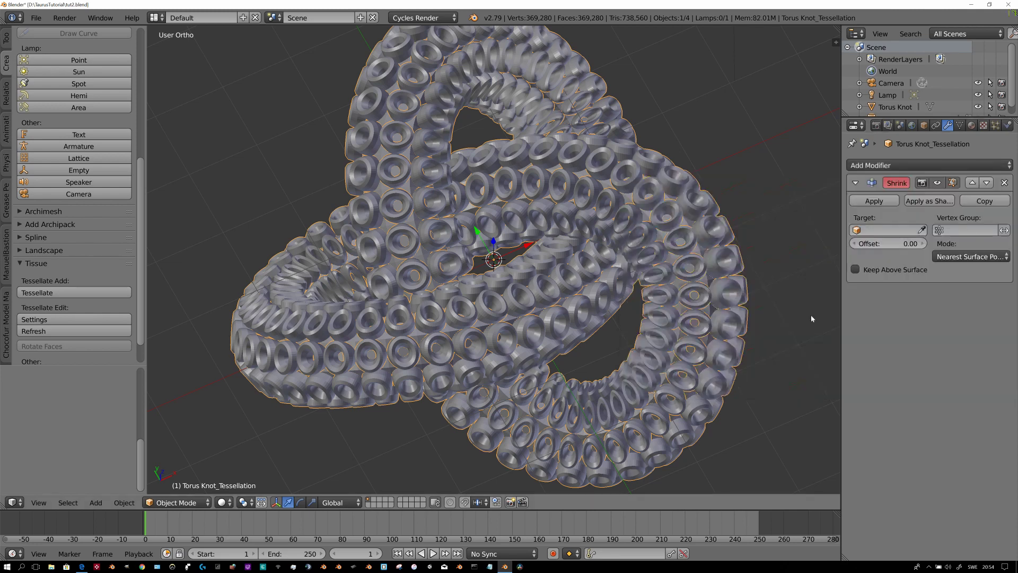
pyautogui.click(868, 230)
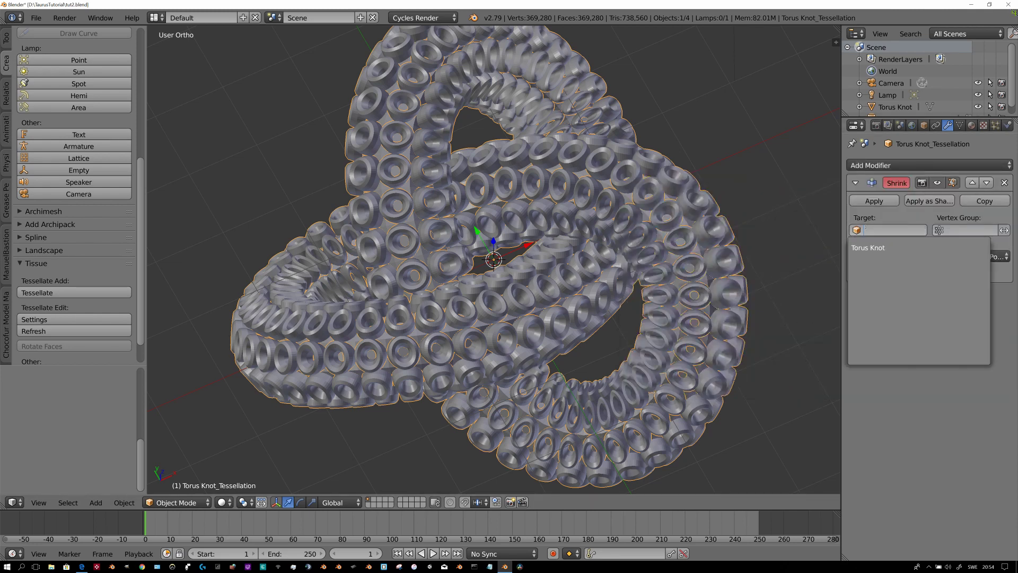
pyautogui.click(870, 248)
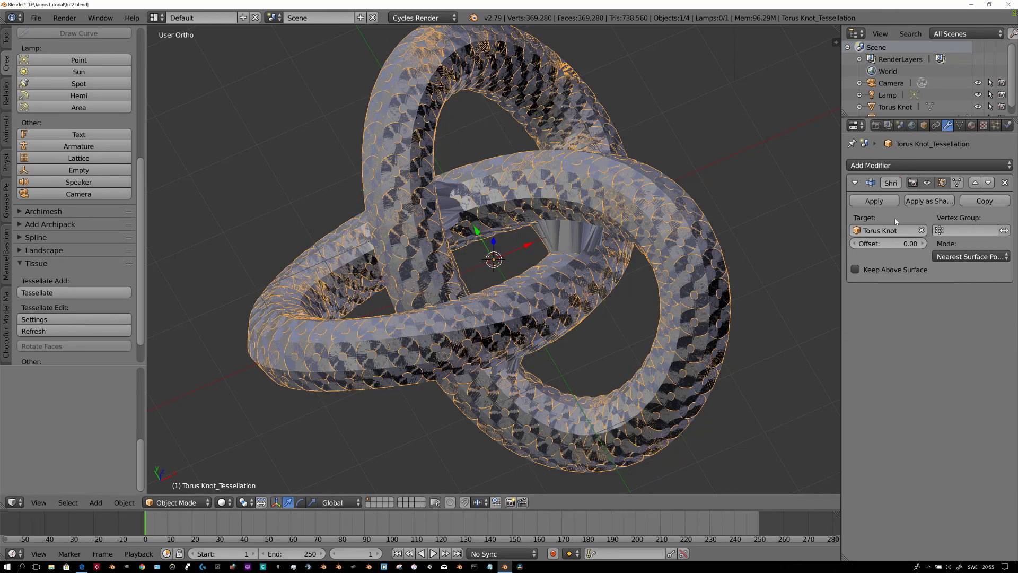
pyautogui.click(929, 200)
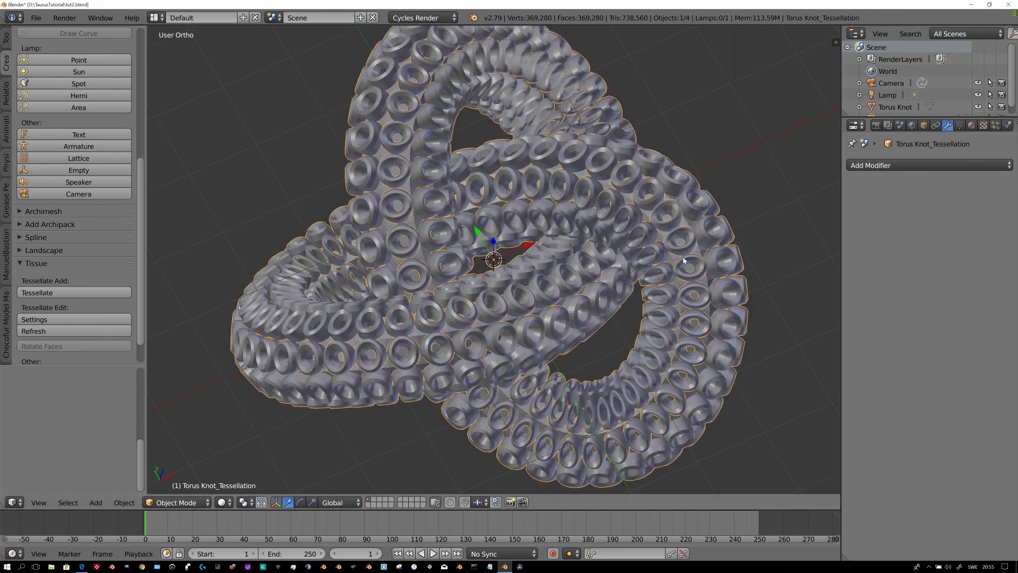
# Step: Delete the original Torus Knot and reselect the tessellated mesh
pyautogui.rightClick(679, 315)
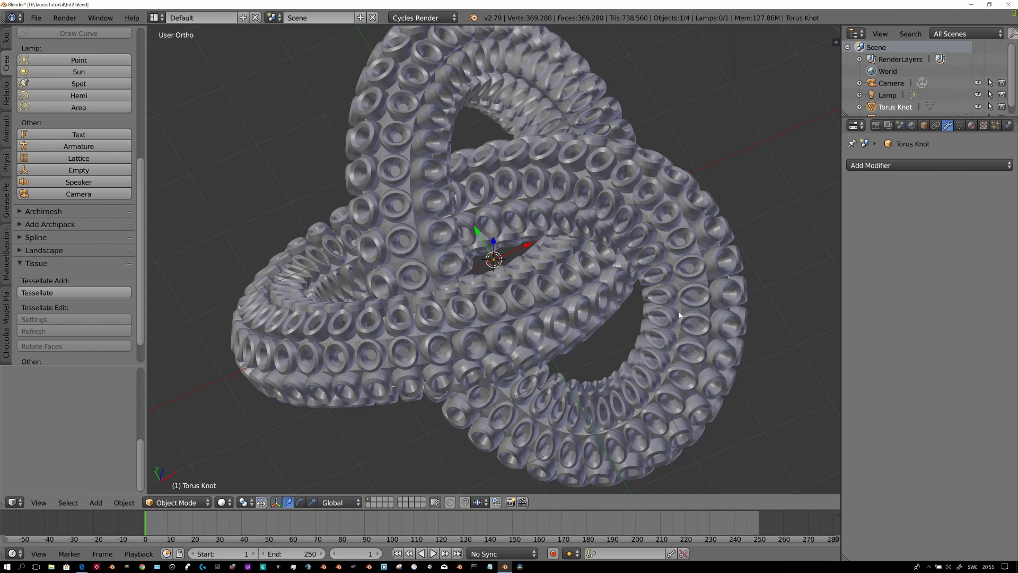
pyautogui.press('x')
pyautogui.click(678, 316)
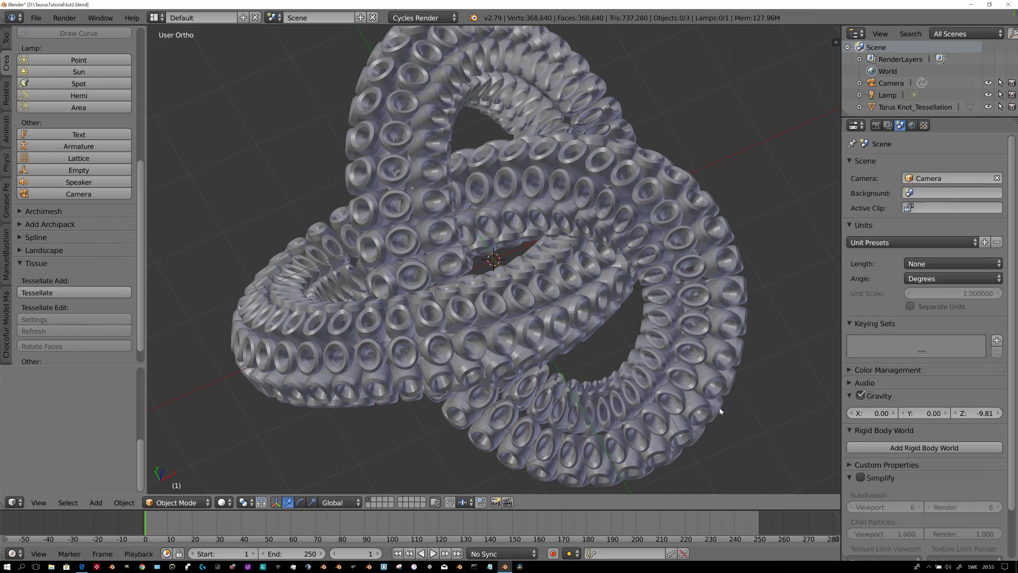
pyautogui.rightClick(714, 344)
pyautogui.moveTo(707, 391); pyautogui.dragTo(785, 340, button='middle')
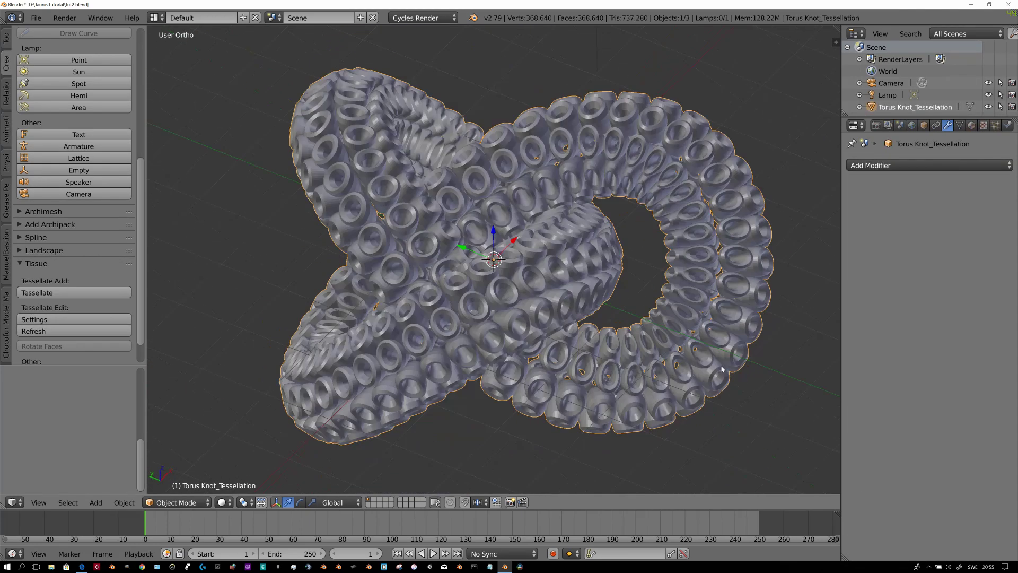
# Step: Make the Shrinkwrap shape key active and preview its deformation
pyautogui.click(961, 126)
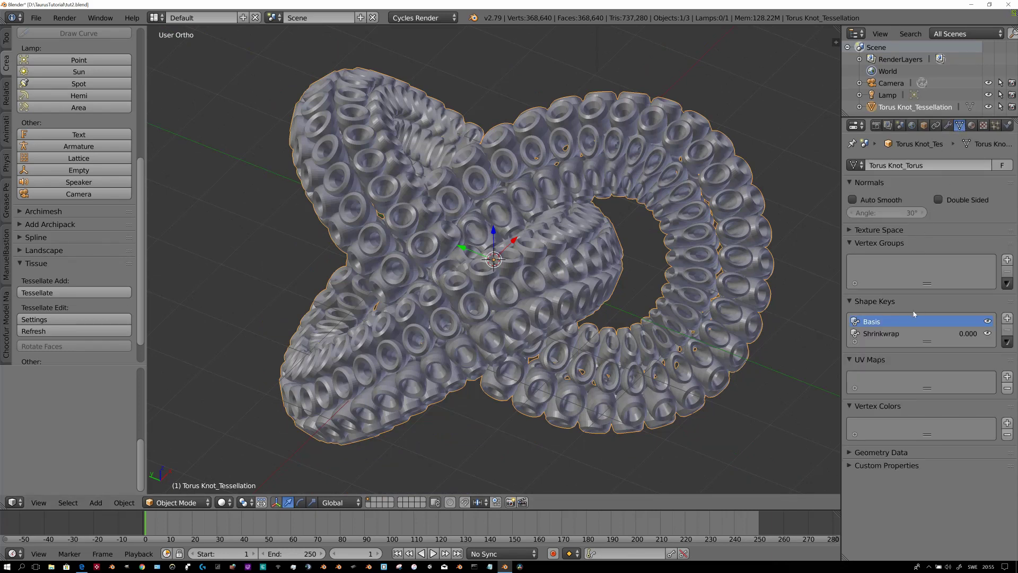
pyautogui.click(903, 334)
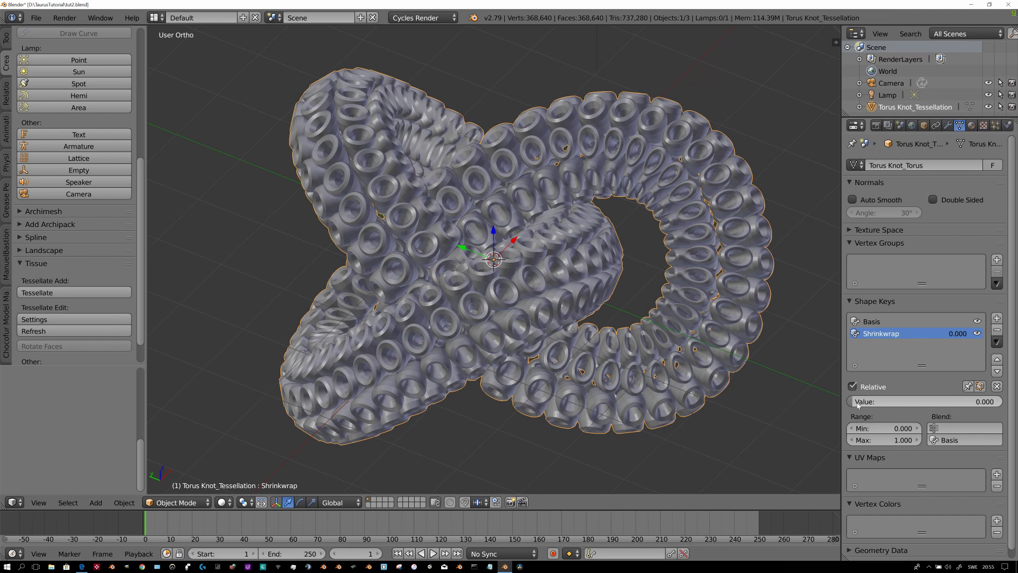
pyautogui.moveTo(858, 404)
pyautogui.mouseDown()
pyautogui.moveTo(1002, 403)
pyautogui.moveTo(851, 403)
pyautogui.mouseUp()
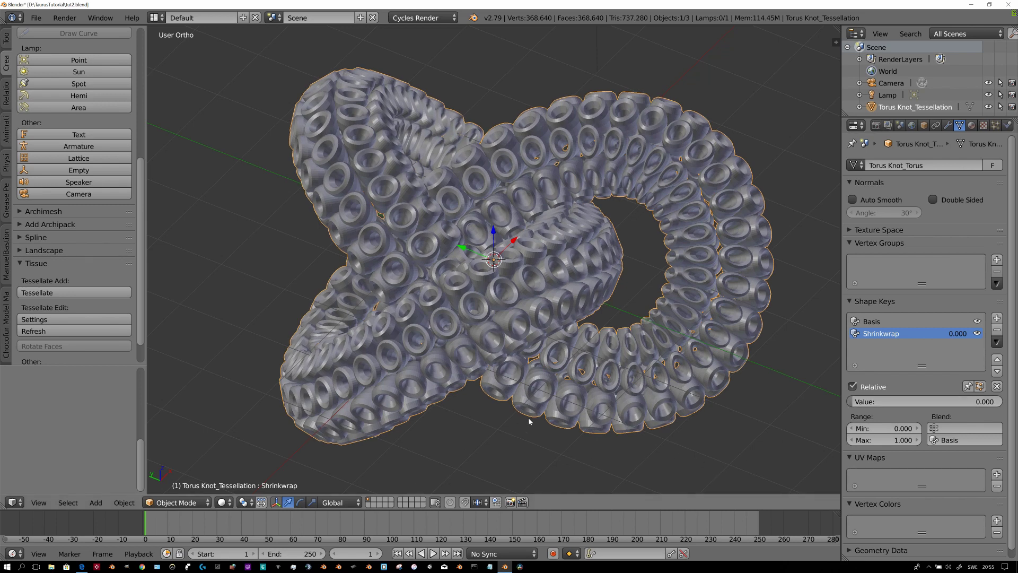
# Step: Set the animation's end frame to 180
pyautogui.doubleClick(291, 554)
pyautogui.write('180')
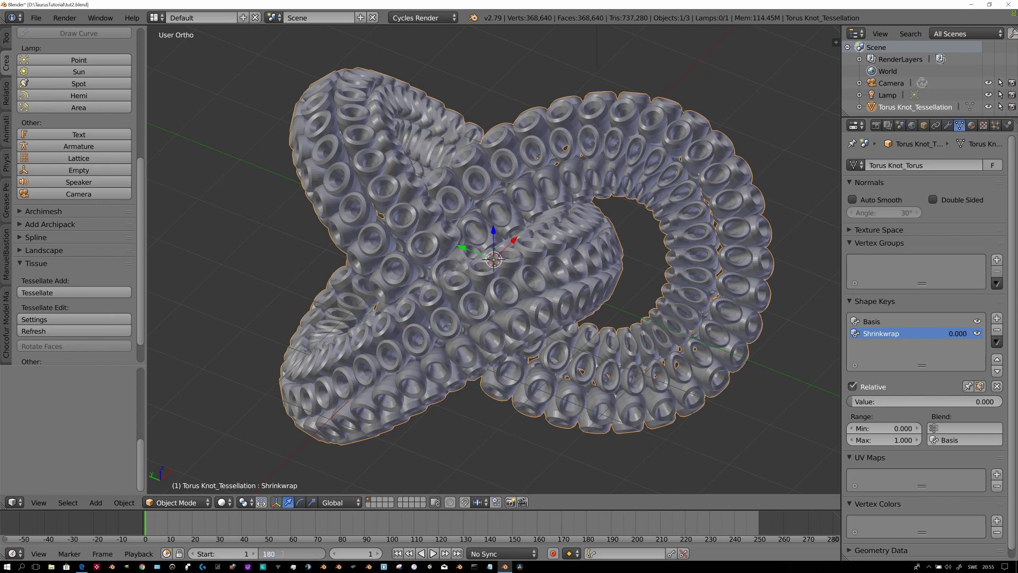
pyautogui.press('Return')
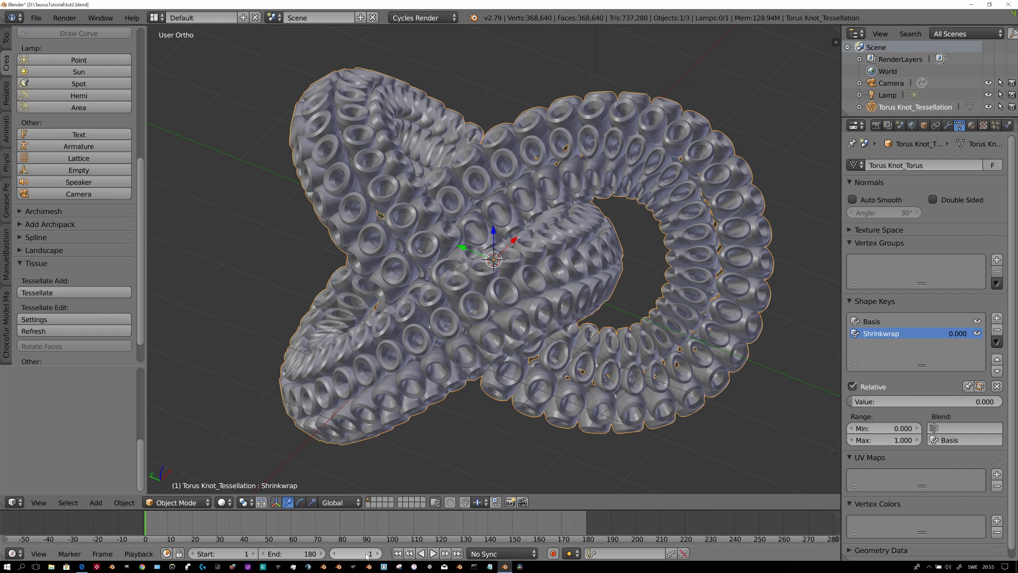
# Step: Set the Shrinkwrap shape key value to 0.950 and keyframe it at frame 1
pyautogui.click(870, 401)
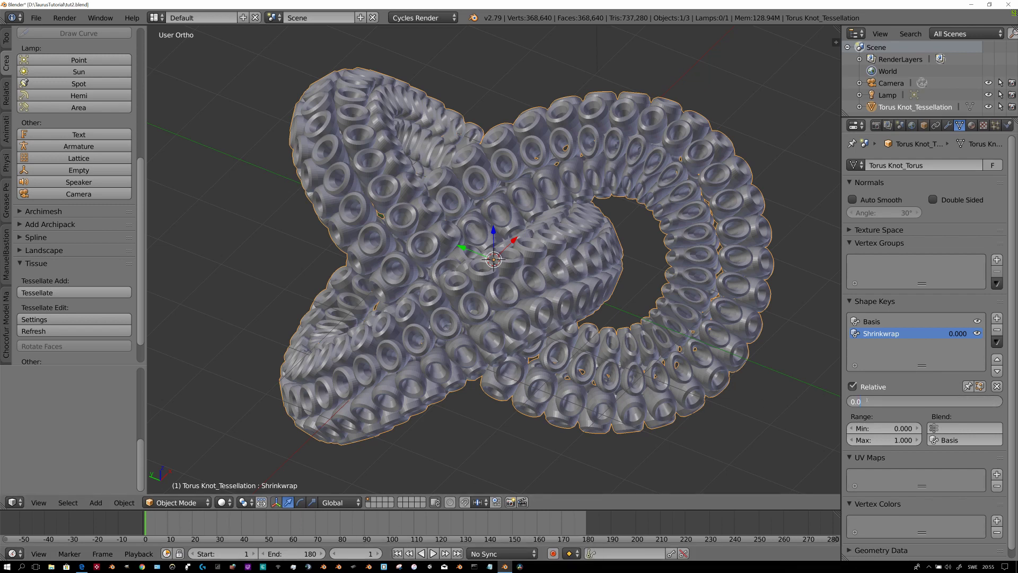
pyautogui.press('BackSpace')
pyautogui.write('.95')
pyautogui.press('Return')
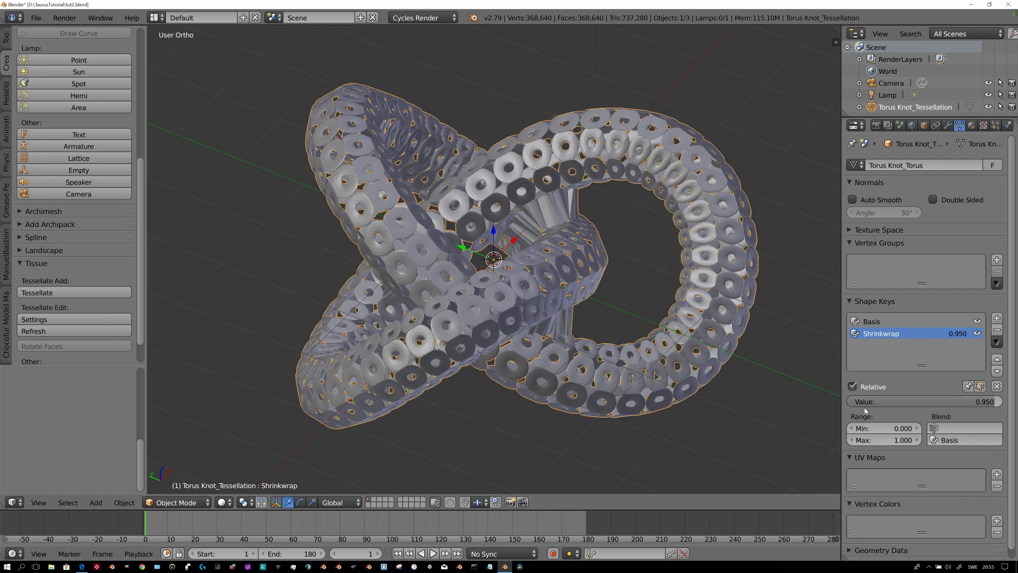
pyautogui.click(997, 401)
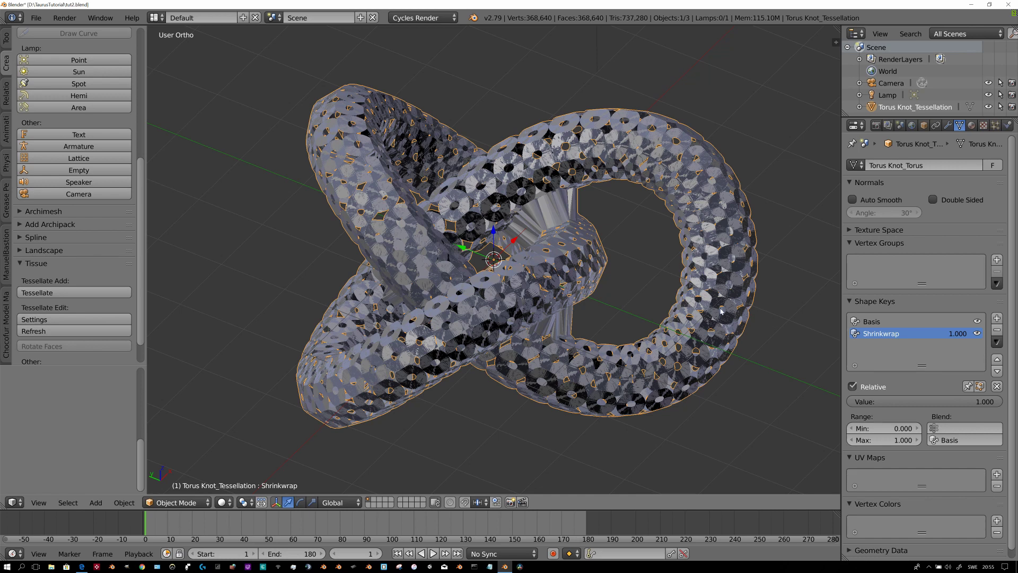
pyautogui.click(931, 402)
pyautogui.press('BackSpace')
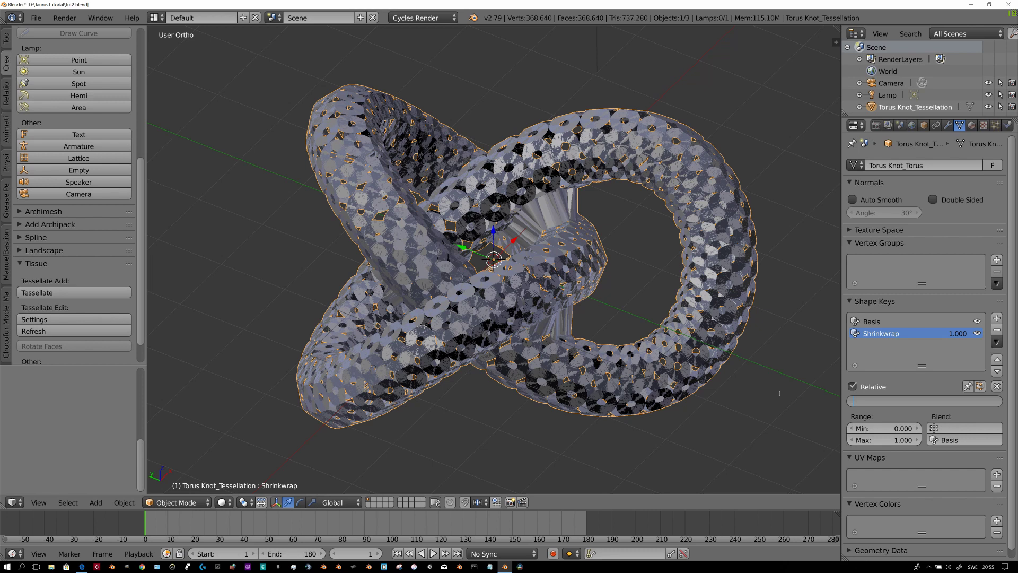
pyautogui.press('Return')
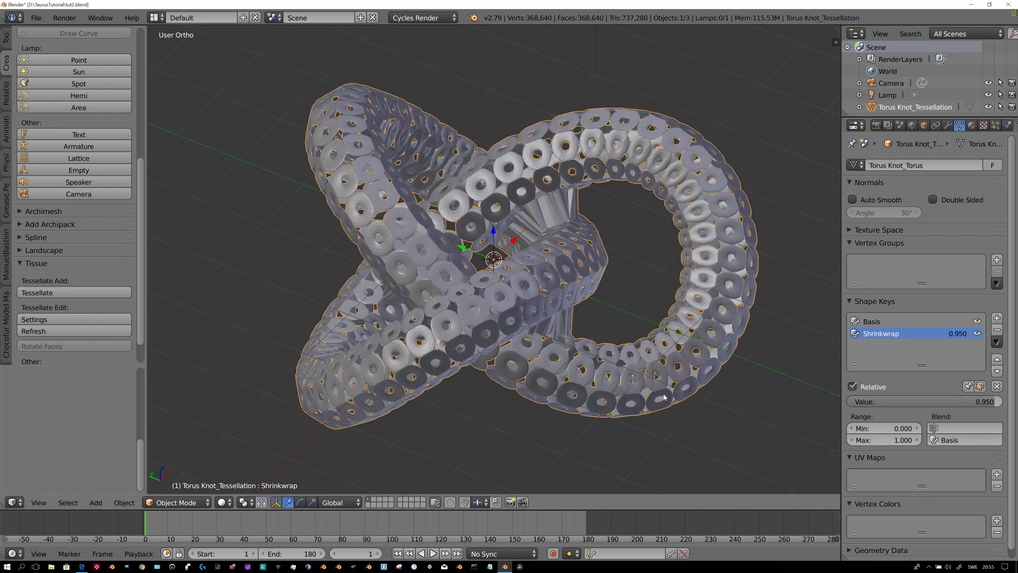
pyautogui.rightClick(908, 400)
pyautogui.click(936, 396)
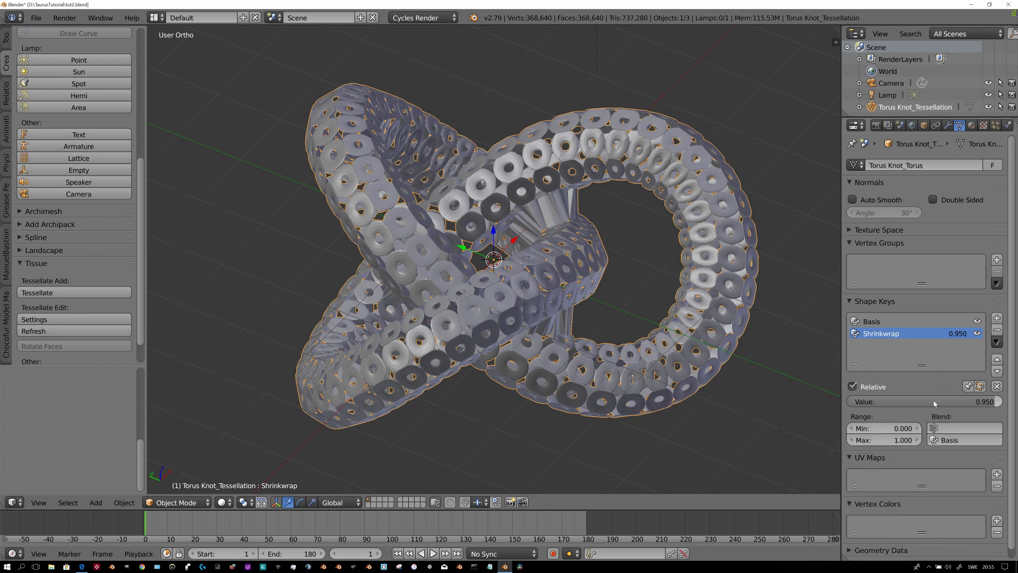
pyautogui.press('i')
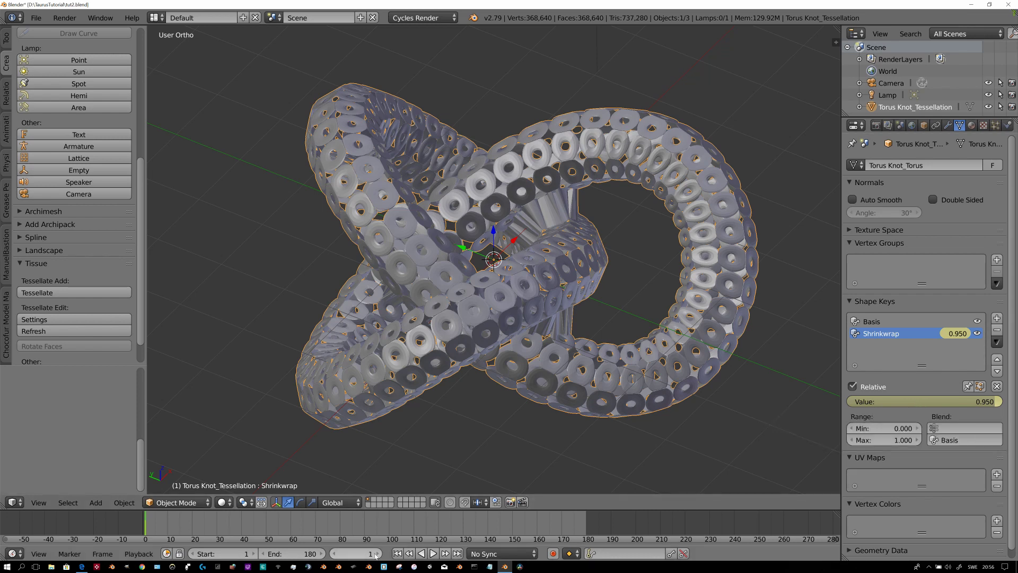
# Step: At frame 90, lower the Shrinkwrap shape key value to 0
pyautogui.click(358, 553)
pyautogui.write('90')
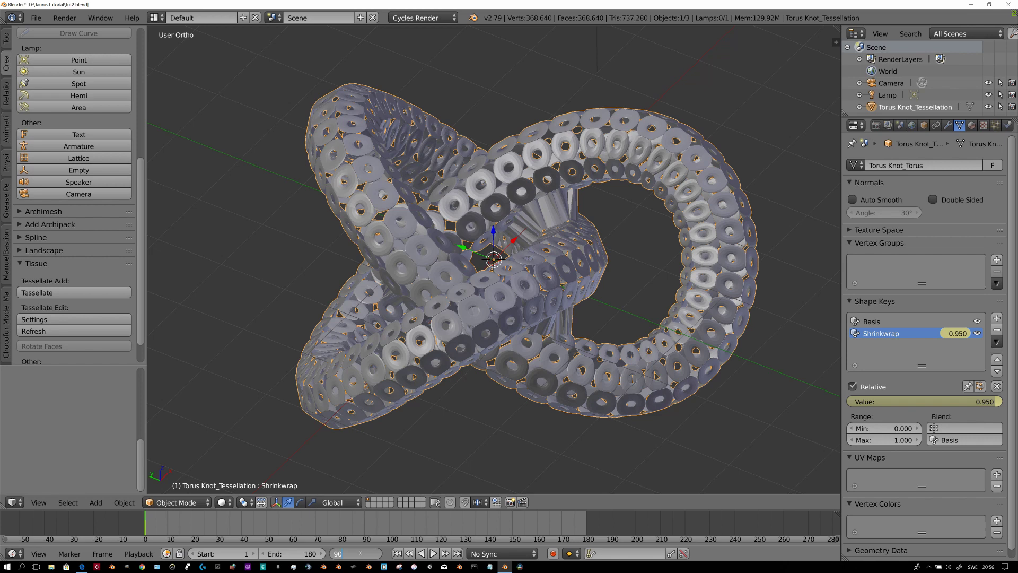
pyautogui.press('Return')
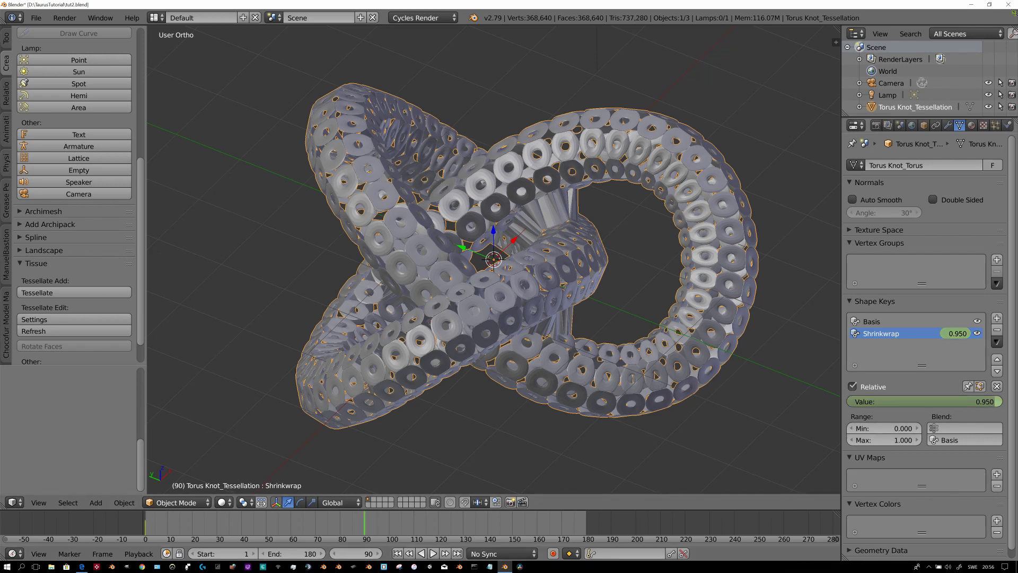
pyautogui.moveTo(976, 401); pyautogui.dragTo(887, 401)
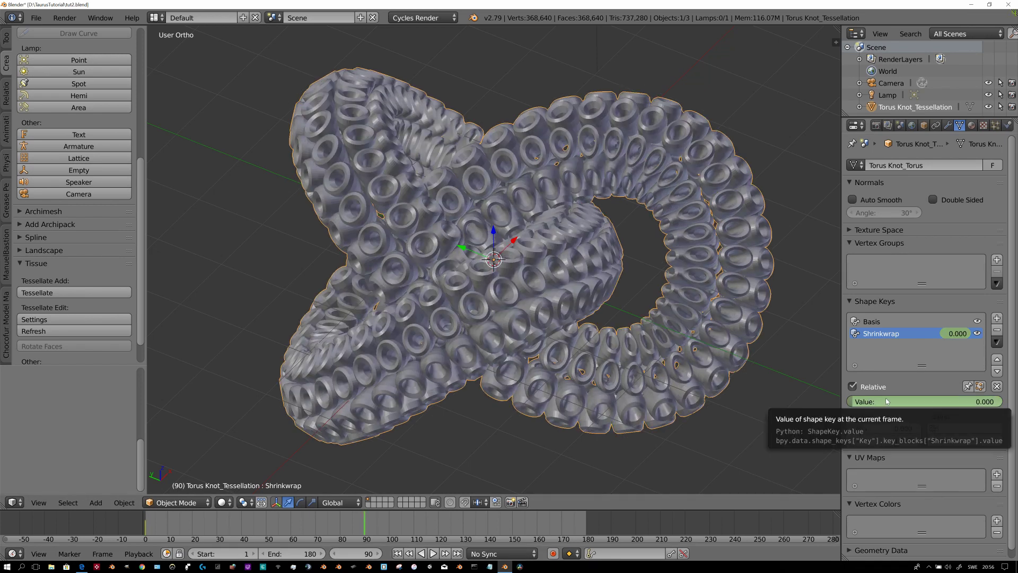
# Step: At frame 180, set the Shrinkwrap value back to 0.95 and keyframe it
pyautogui.click(457, 553)
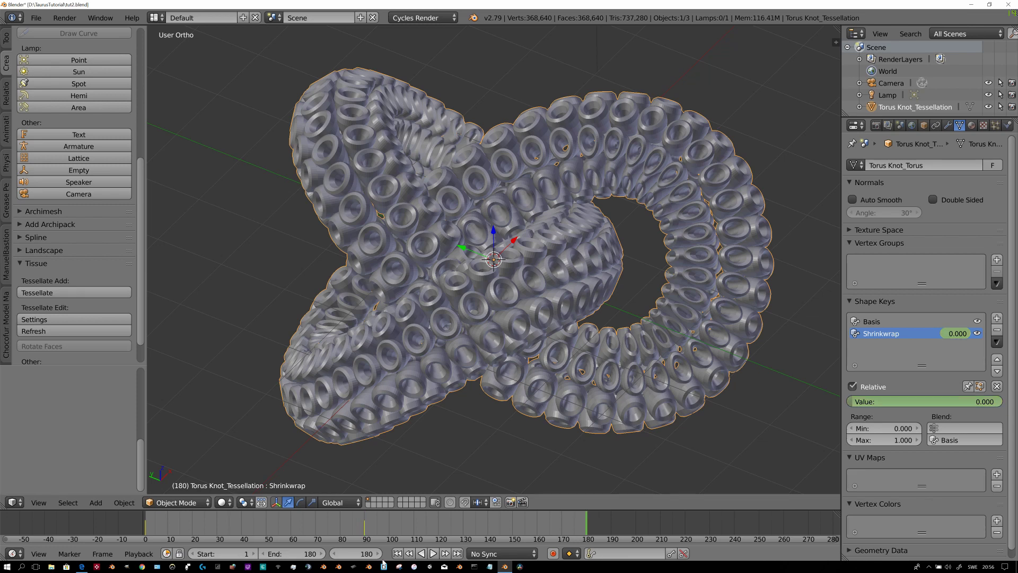
pyautogui.click(850, 402)
pyautogui.write('.95')
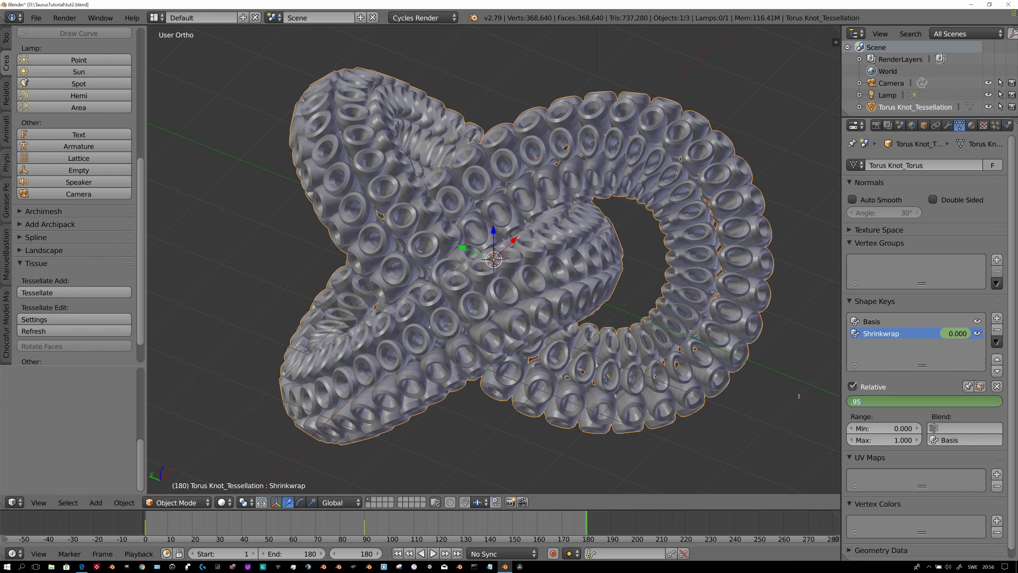
pyautogui.press('Return')
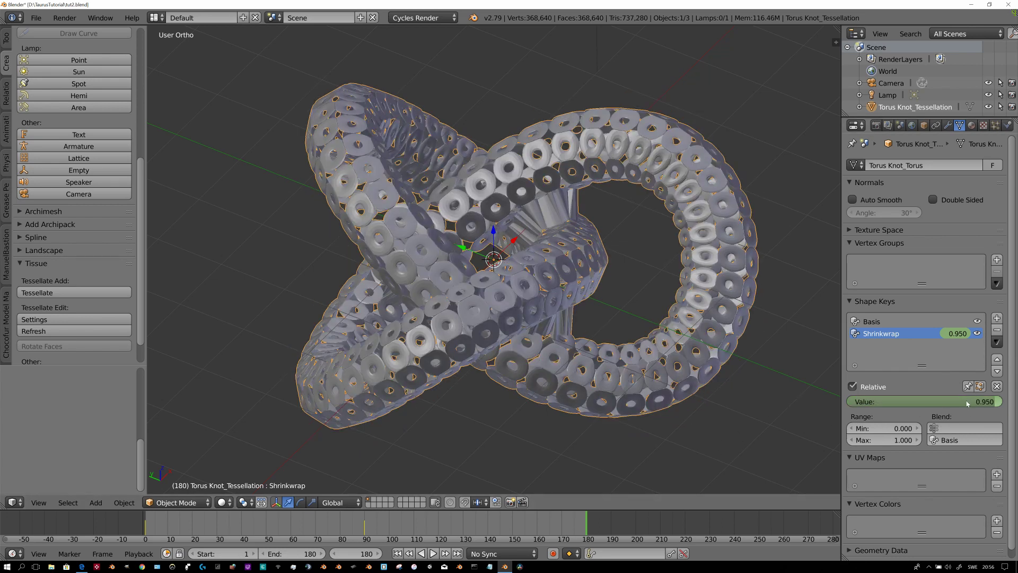
pyautogui.press('i')
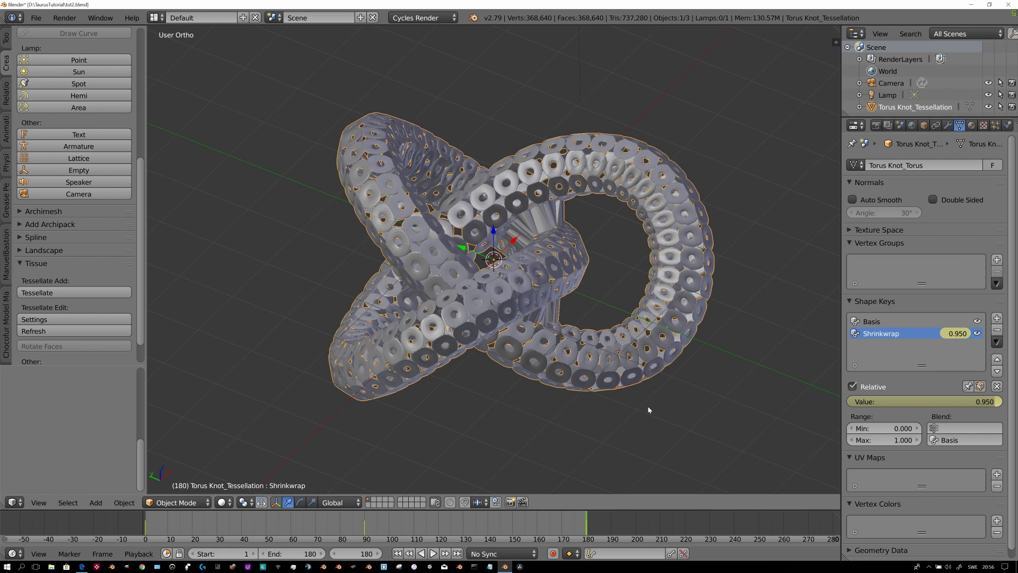
# Step: Keyframe the knot's rotation at frame 1, then set Z rotation to 360° at frame 180
pyautogui.click(397, 553)
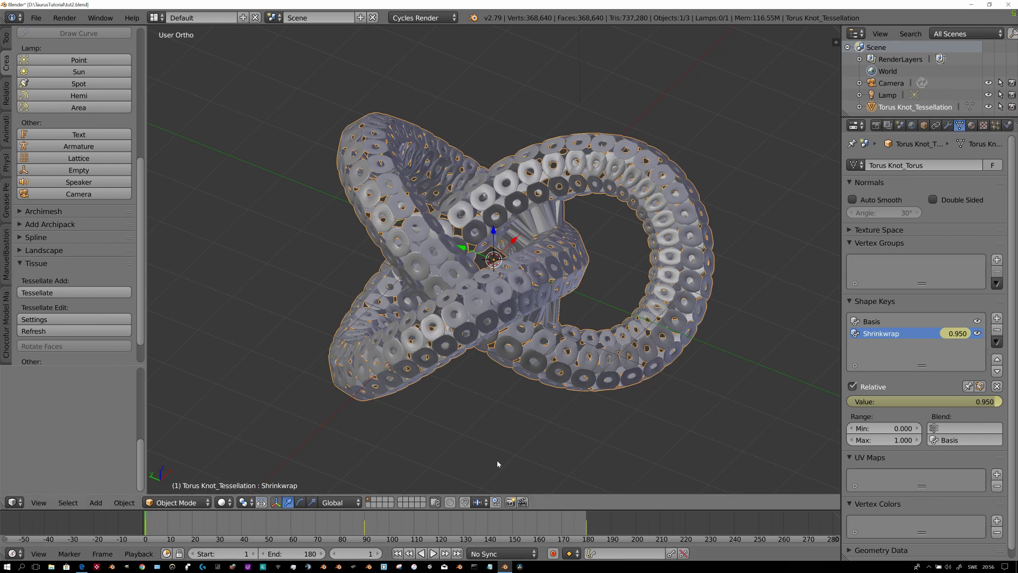
pyautogui.press('n')
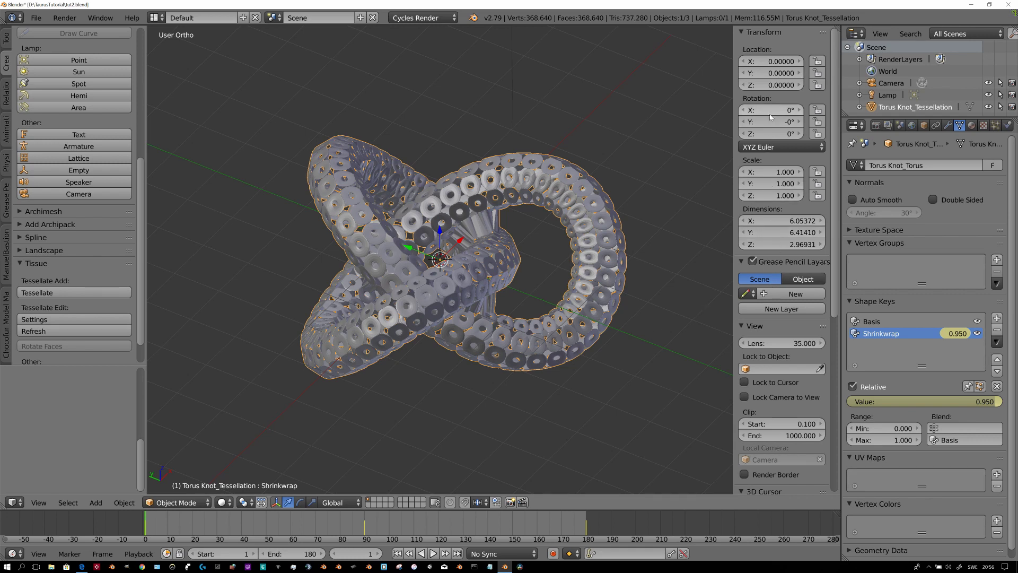
pyautogui.press('i')
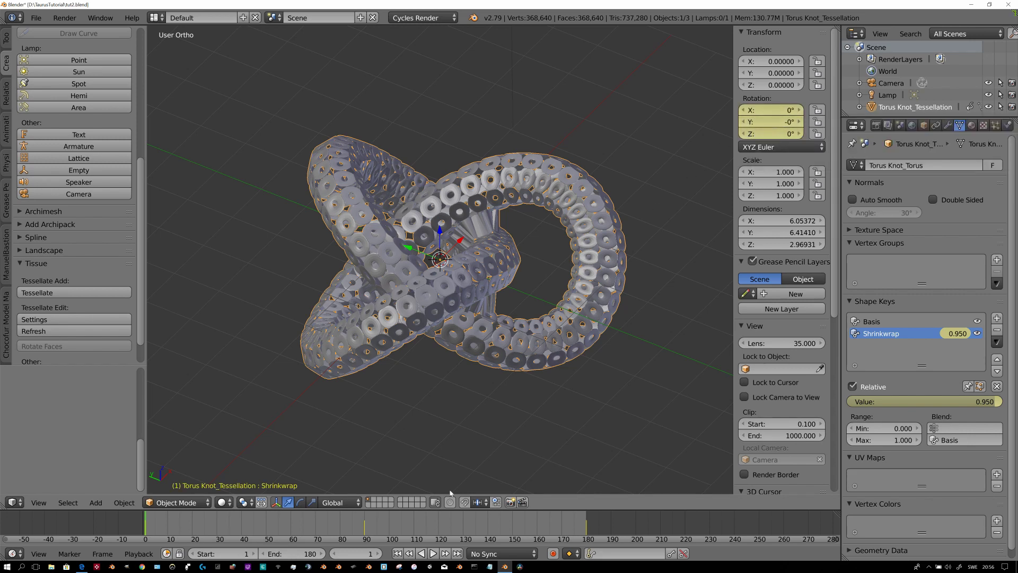
pyautogui.click(457, 553)
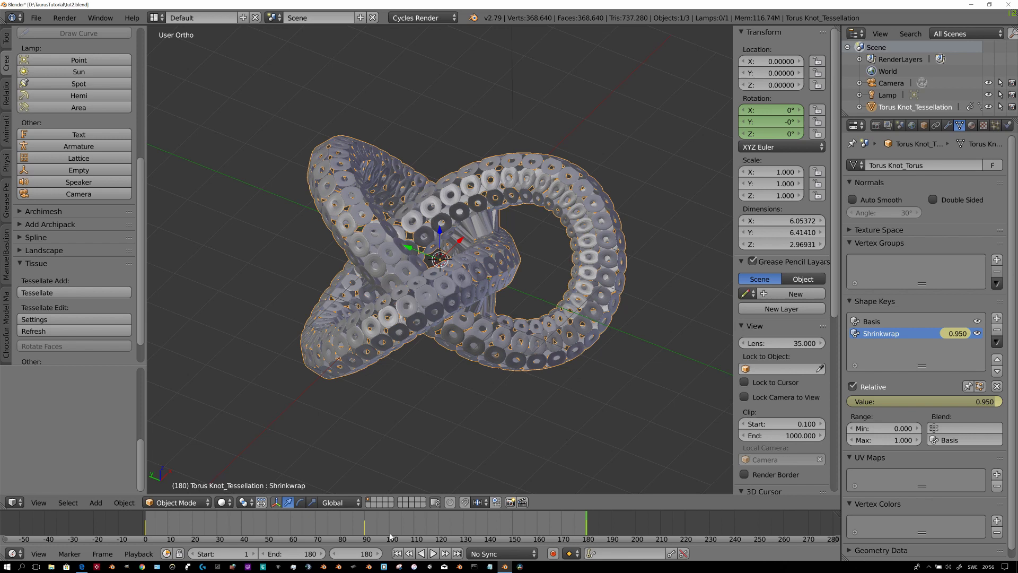
pyautogui.click(770, 135)
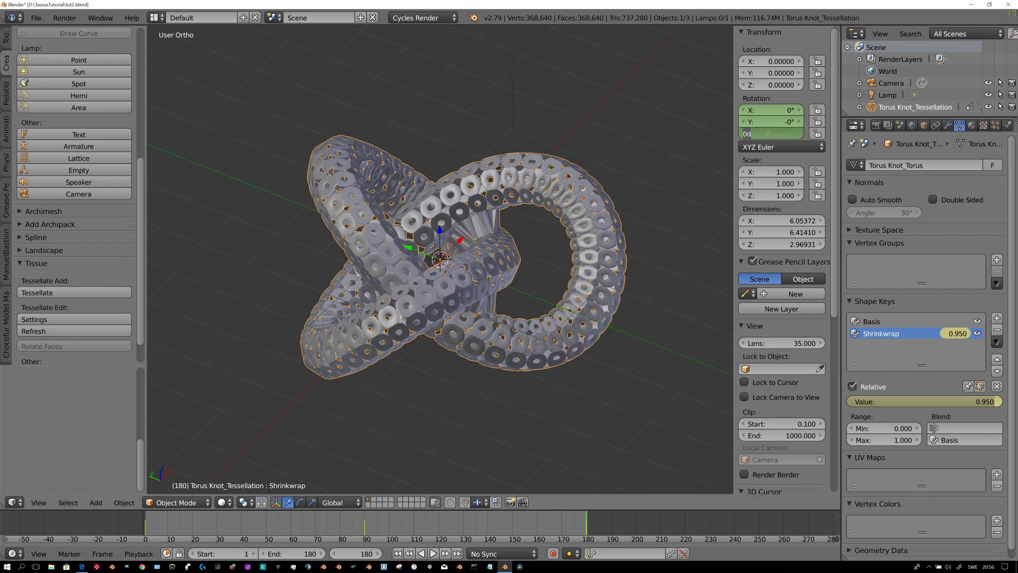
pyautogui.write('360')
pyautogui.press('Return')
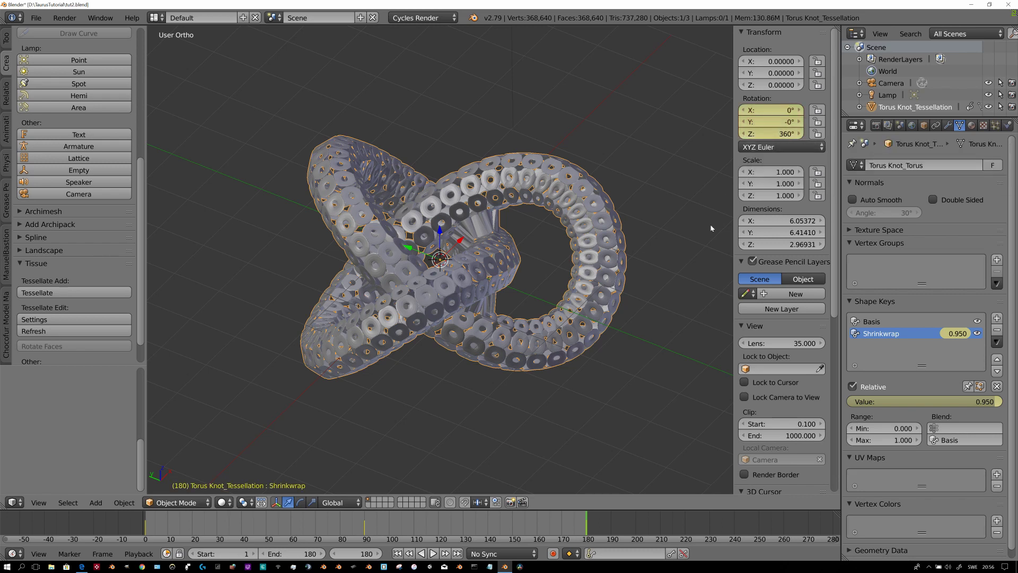
# Step: Play the spinning animation from frame 1, stop it, and return to frame 1
pyautogui.click(396, 553)
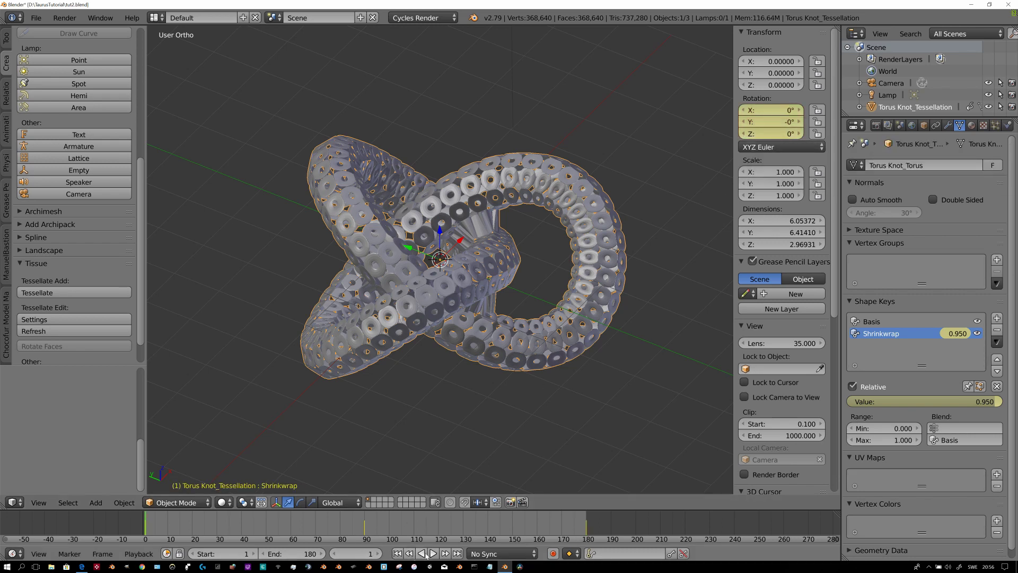
pyautogui.click(433, 554)
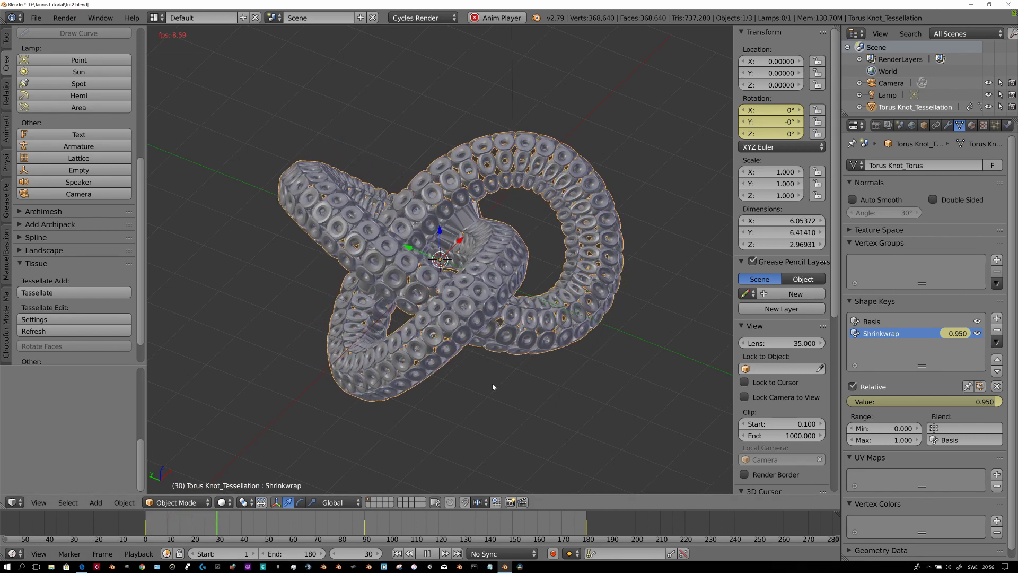
pyautogui.click(427, 554)
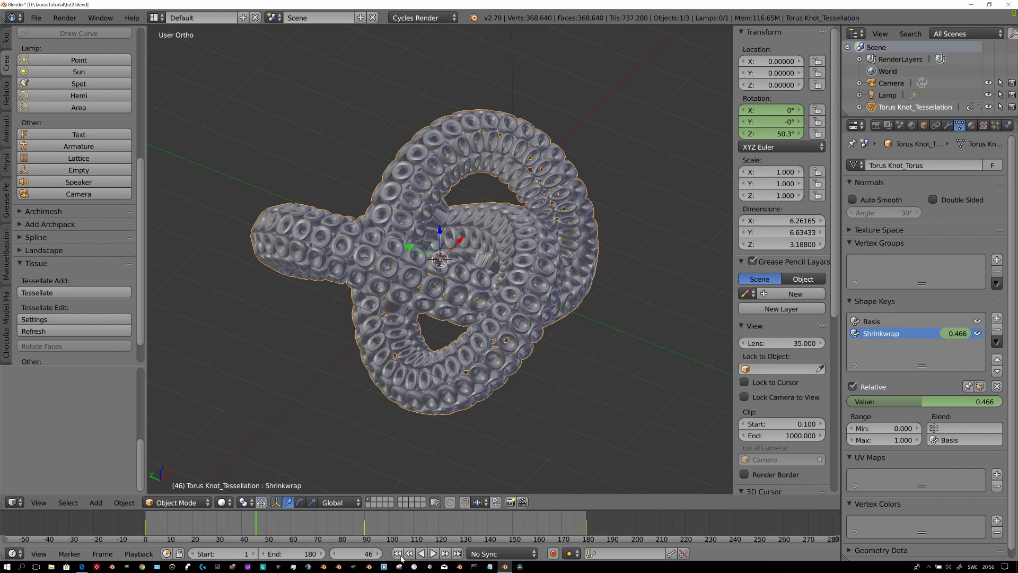
pyautogui.click(397, 554)
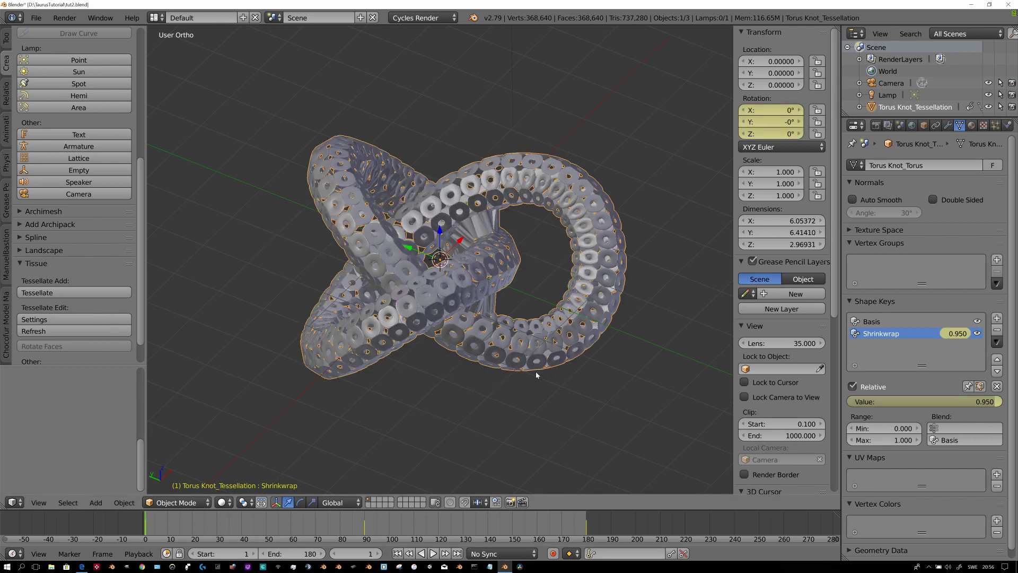
# Step: Select the camera and clear its rotation and location back to the origin
pyautogui.scroll(-6, 536, 375)
pyautogui.moveTo(552, 365); pyautogui.dragTo(561, 385, button='middle')
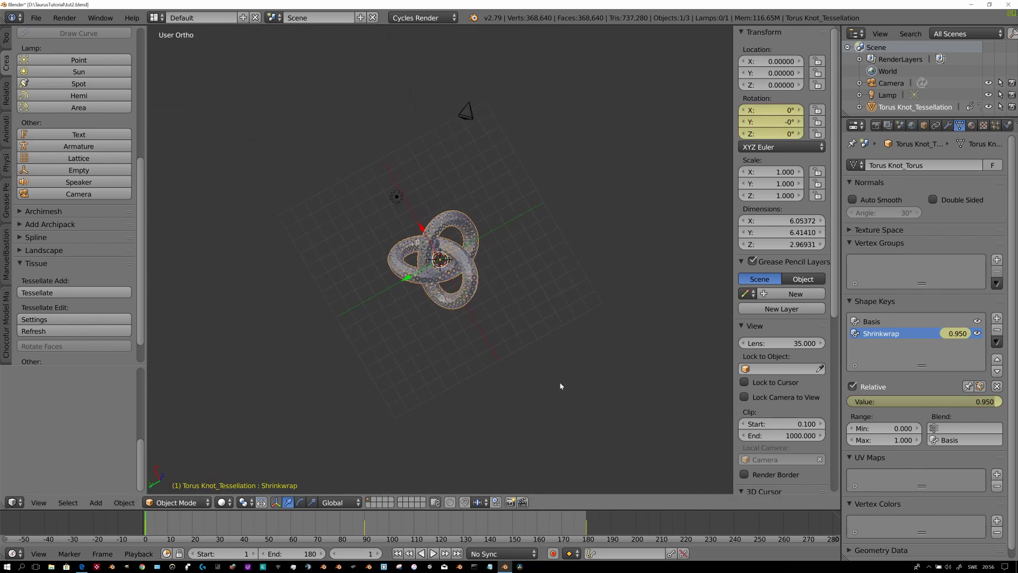
pyautogui.rightClick(467, 114)
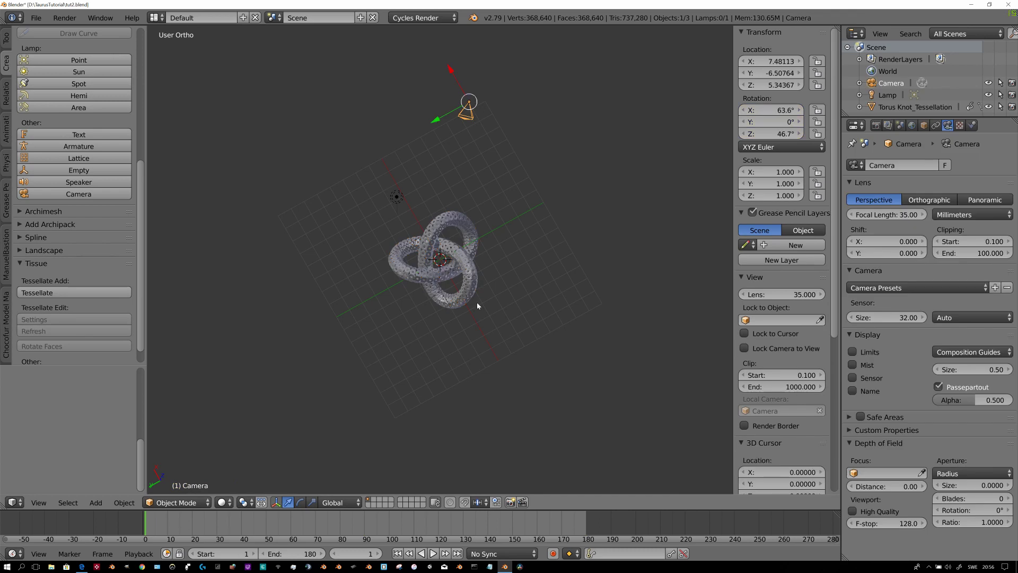
pyautogui.moveTo(476, 301); pyautogui.dragTo(524, 295, button='middle')
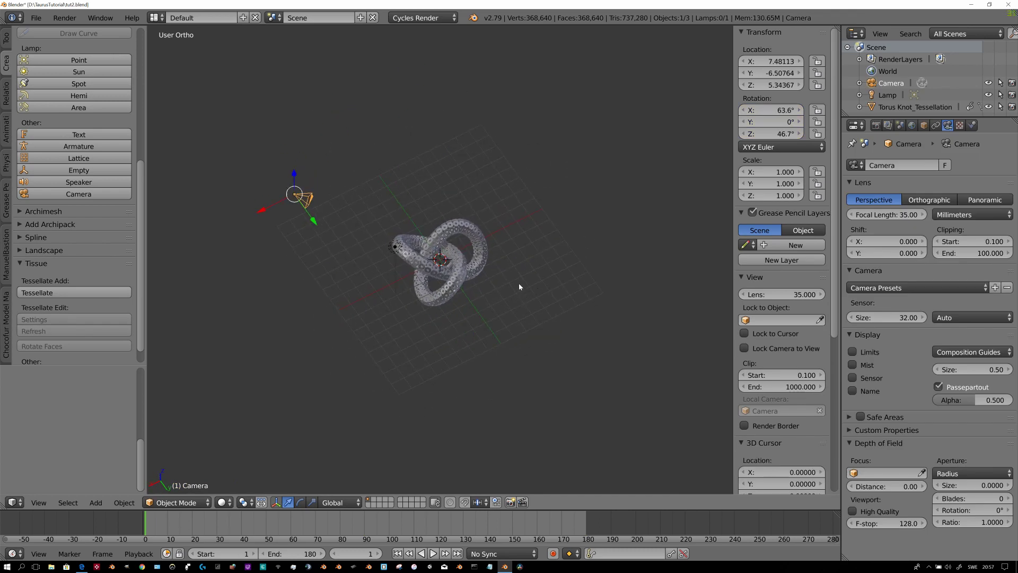
pyautogui.hotkey('alt', 'r')
pyautogui.hotkey('alt', 'g')
# Step: Rotate the camera 90° on X and move it back along Y to −8.34
pyautogui.moveTo(482, 302); pyautogui.dragTo(534, 299, button='middle')
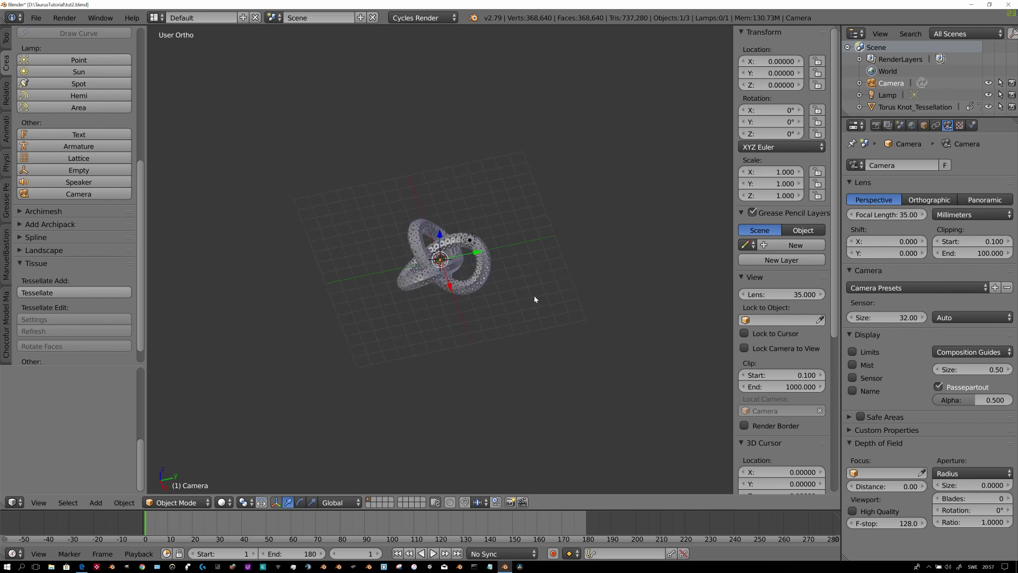
pyautogui.press('r')
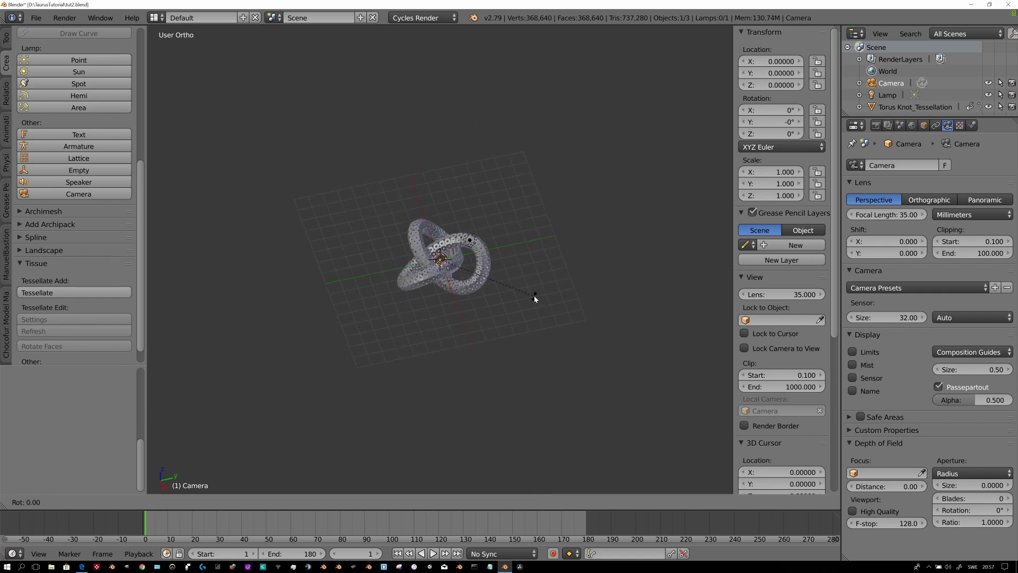
pyautogui.write('x')
pyautogui.write('90')
pyautogui.press('Return')
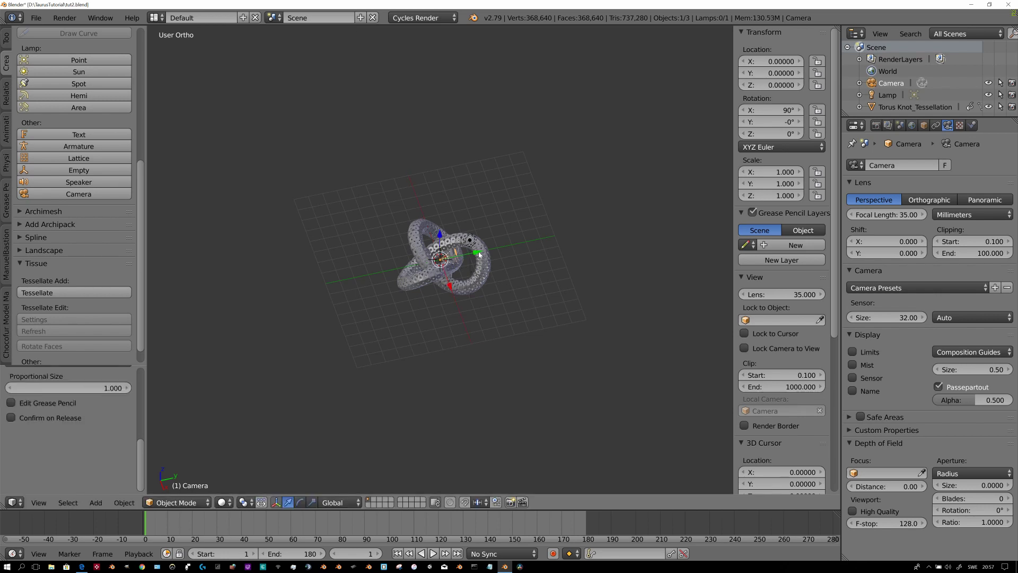
pyautogui.press('g')
pyautogui.press('y')
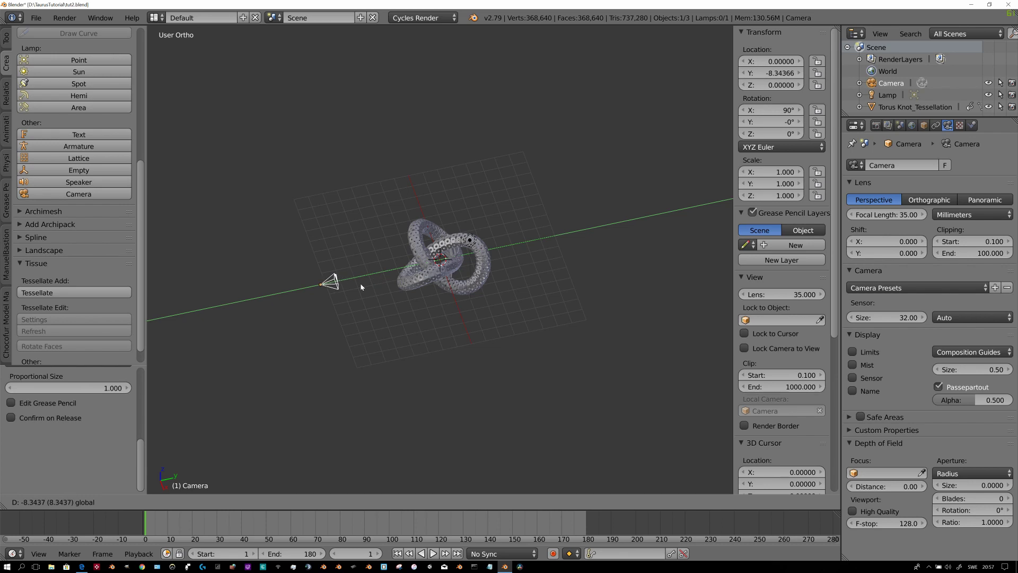
pyautogui.click(359, 286)
# Step: Set Resolution X to 1080 and the size to 100%, then switch to camera view
pyautogui.click(876, 127)
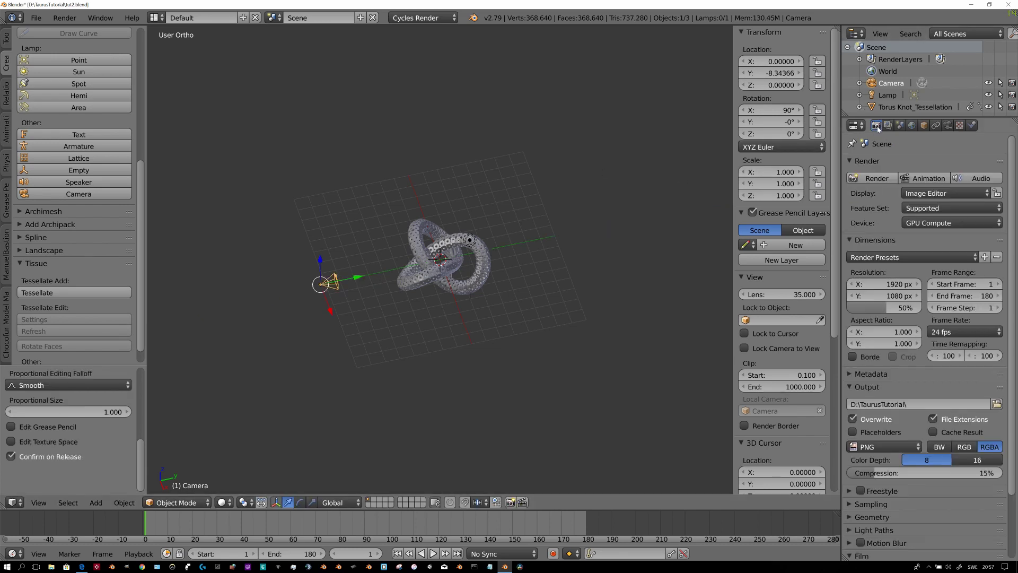
pyautogui.click(894, 283)
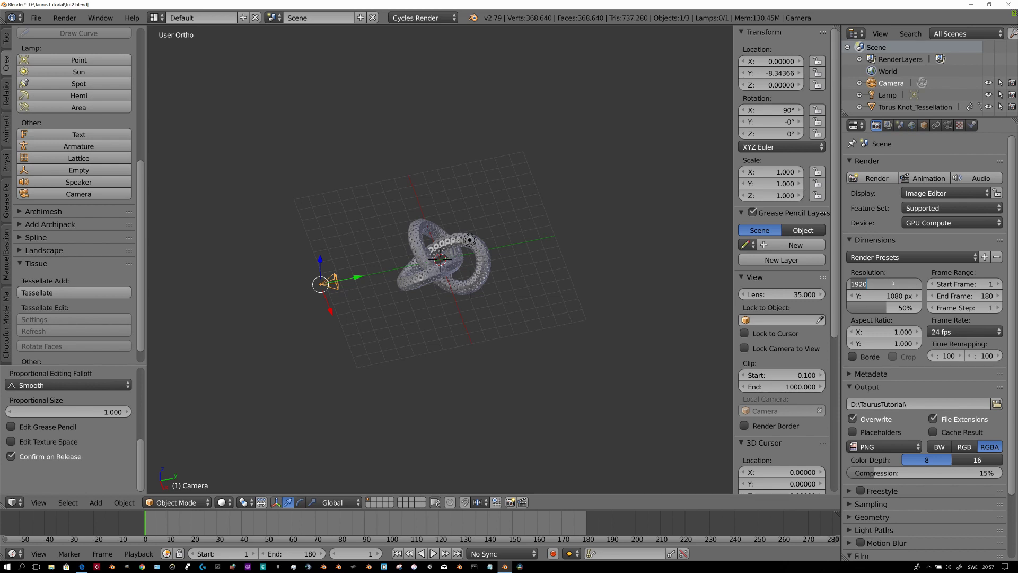
pyautogui.write('1080')
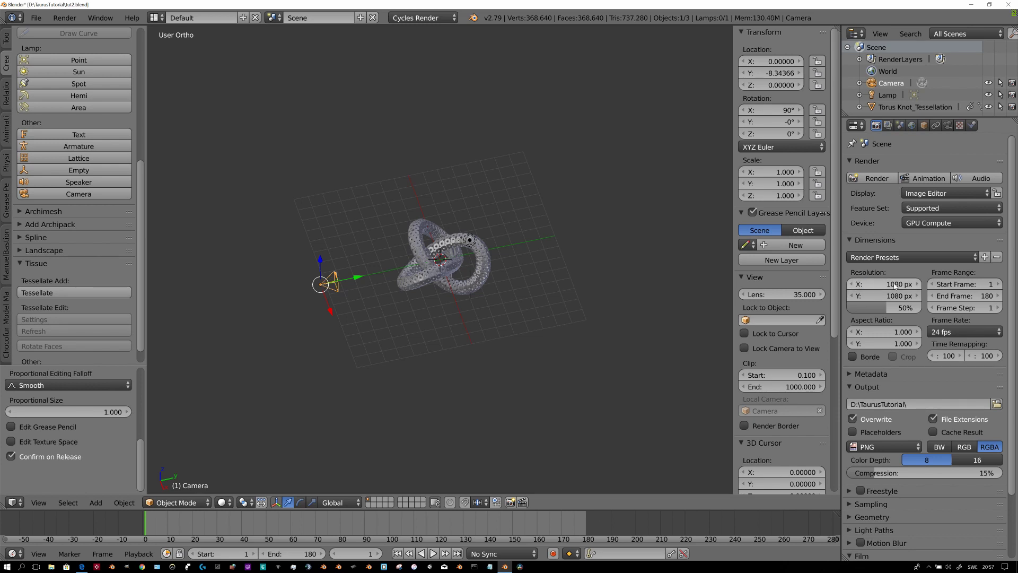
pyautogui.press('Return')
pyautogui.moveTo(883, 307); pyautogui.dragTo(920, 307)
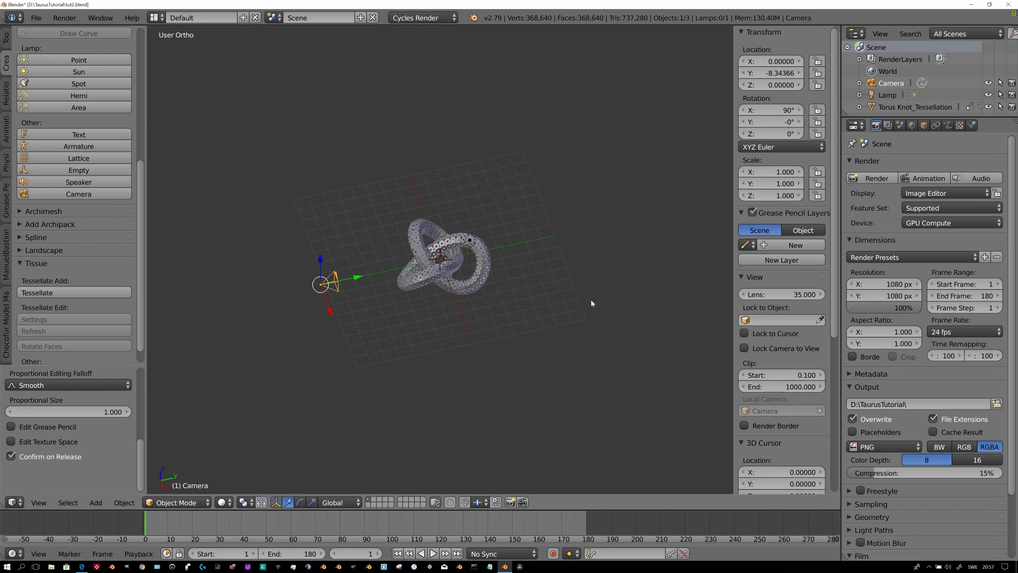
pyautogui.press('KP_0')
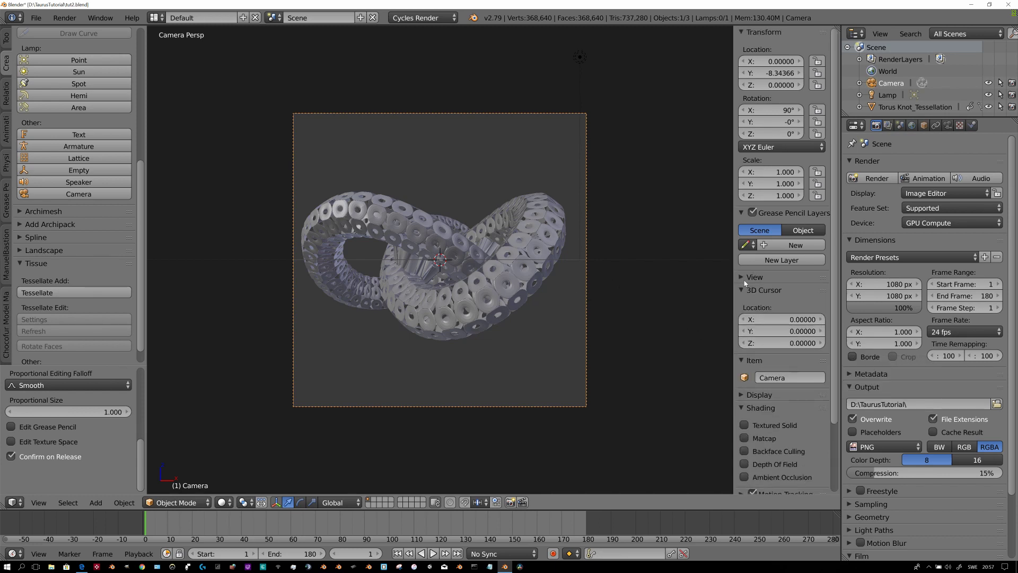
# Step: Reframe the camera so the knot sits lower, leaving it at Z 0.585 and 88.4° X tilt
pyautogui.click(744, 348)
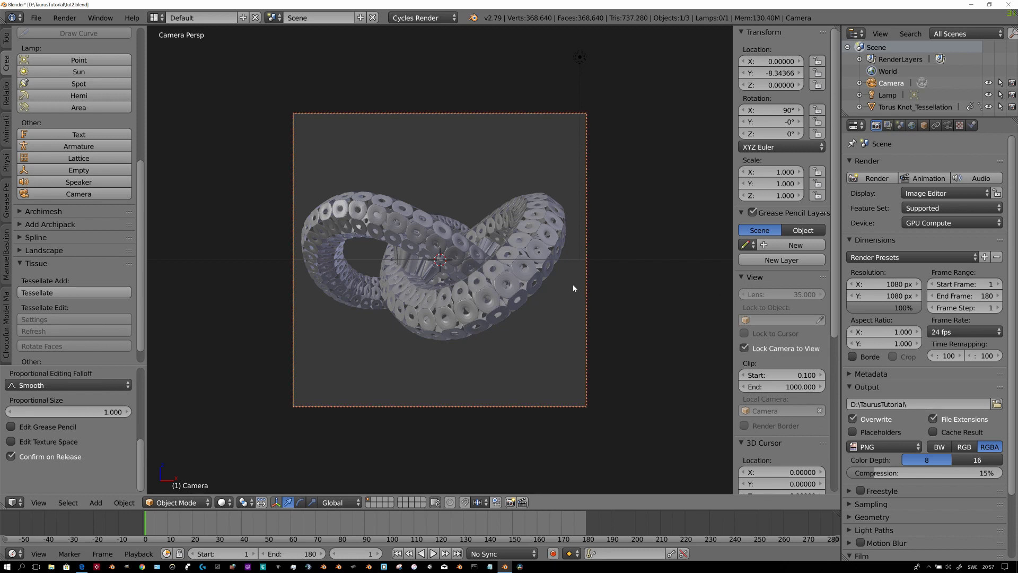
pyautogui.keyDown('shift'); pyautogui.moveTo(573, 288); pyautogui.dragTo(565, 317, button='middle'); pyautogui.keyUp('shift')
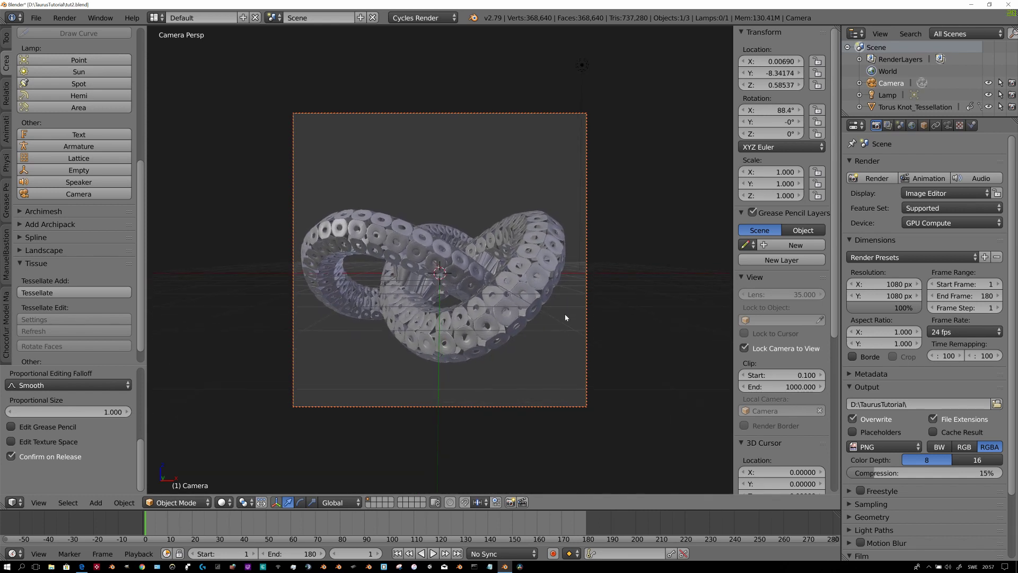
pyautogui.click(745, 349)
# Step: Select the lamp and clear its location back to the origin
pyautogui.moveTo(457, 395); pyautogui.dragTo(524, 303, button='middle')
pyautogui.scroll(-3, 472, 398)
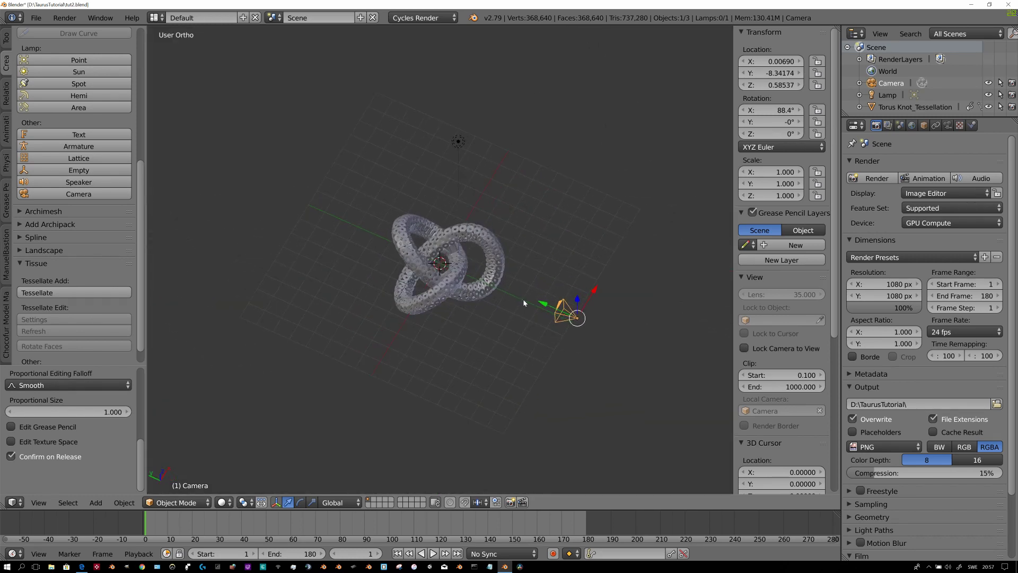
pyautogui.rightClick(459, 143)
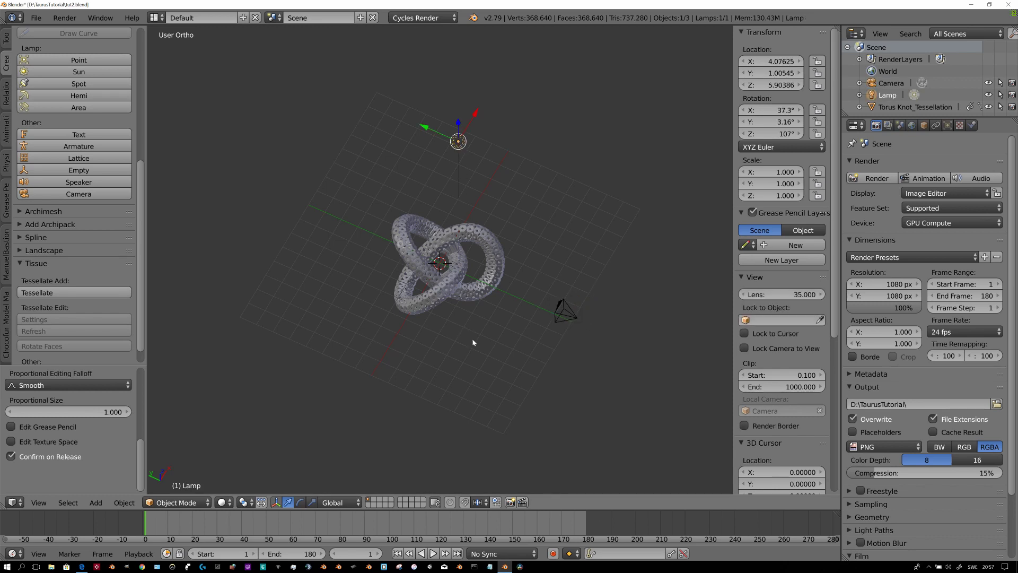
pyautogui.hotkey('alt', 'g')
# Step: In front orthographic view, raise the lamp straight up along Z to 3.046
pyautogui.moveTo(472, 344); pyautogui.dragTo(441, 259, button='middle')
pyautogui.press('KP_1')
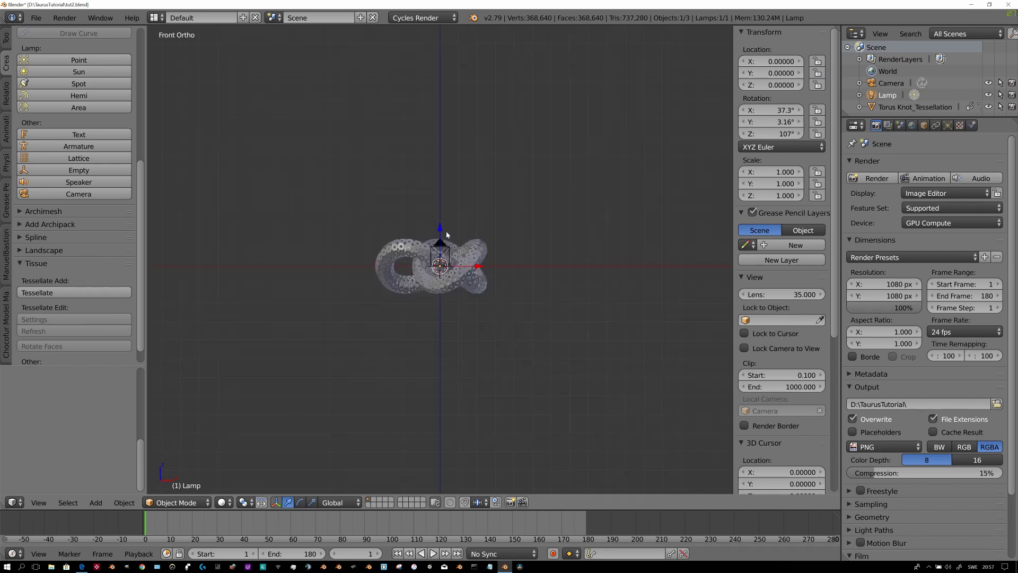
pyautogui.scroll(4, 443, 244)
pyautogui.scroll(-2, 441, 238)
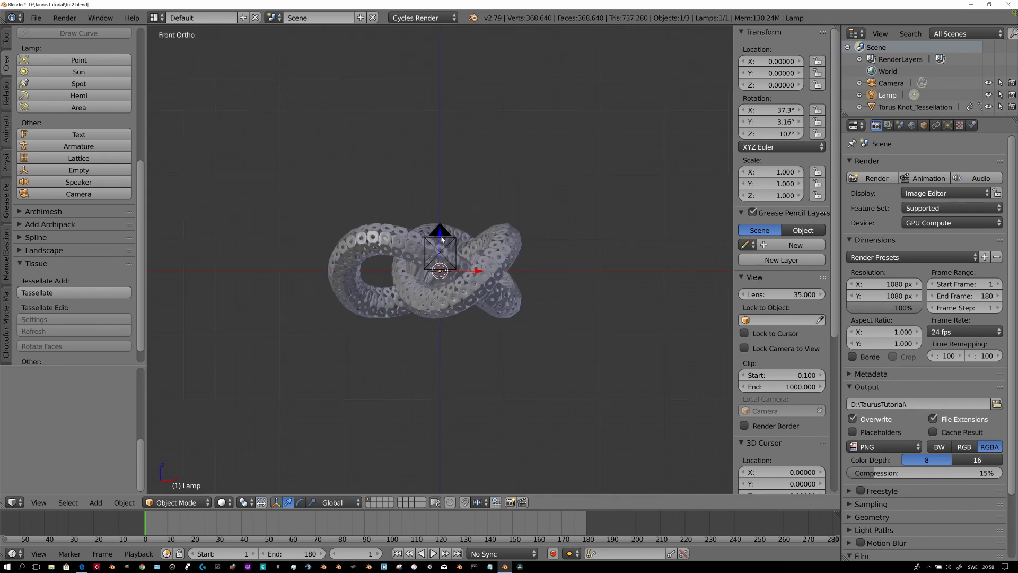
pyautogui.moveTo(442, 236); pyautogui.dragTo(450, 143)
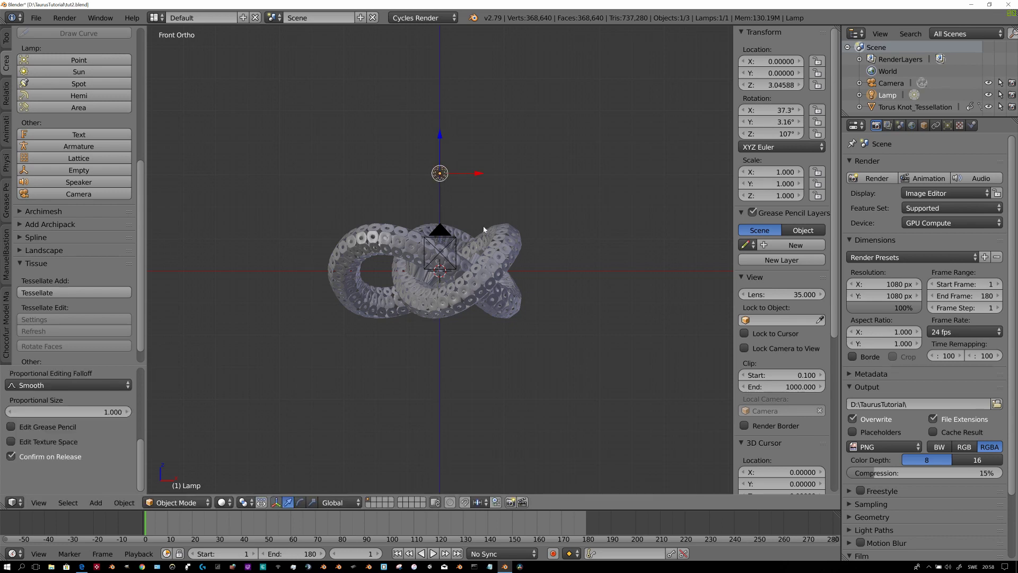
# Step: Set the lamp's size to 10 in its lamp data settings
pyautogui.click(947, 126)
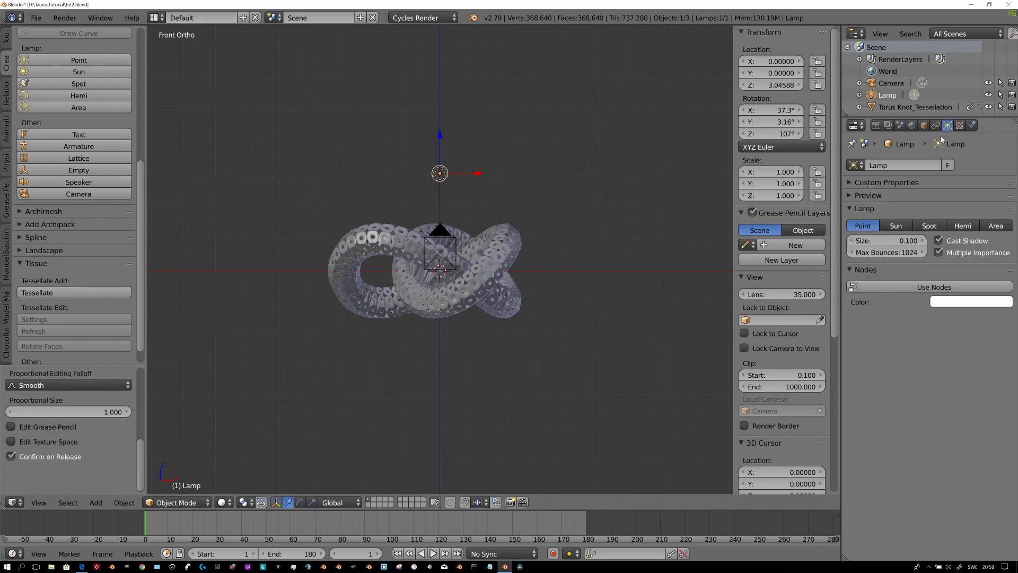
pyautogui.click(890, 240)
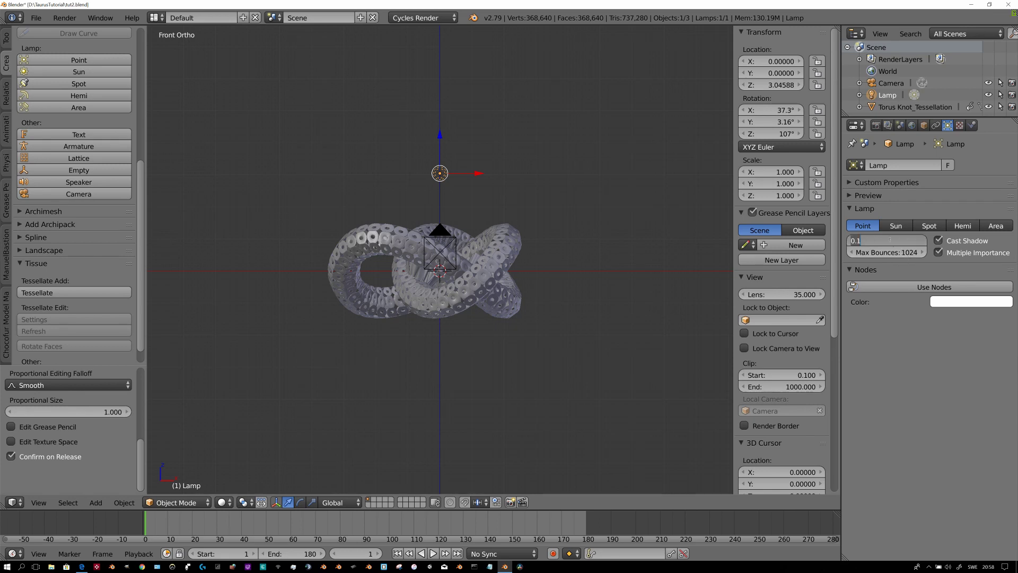
pyautogui.write('10')
pyautogui.press('Return')
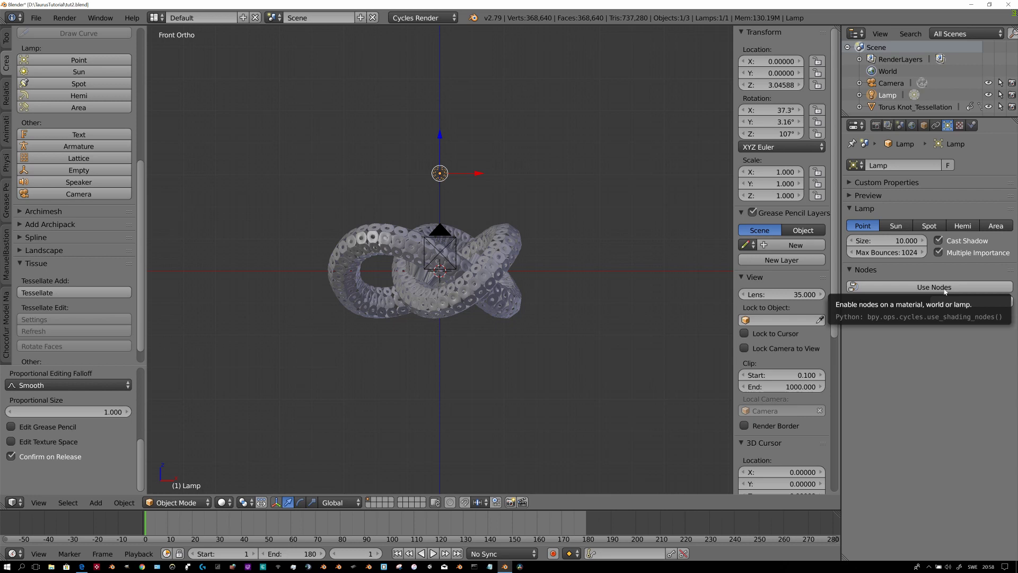
# Step: Enable nodes on the lamp, with emission strength 800 and a cyan colour
pyautogui.click(945, 289)
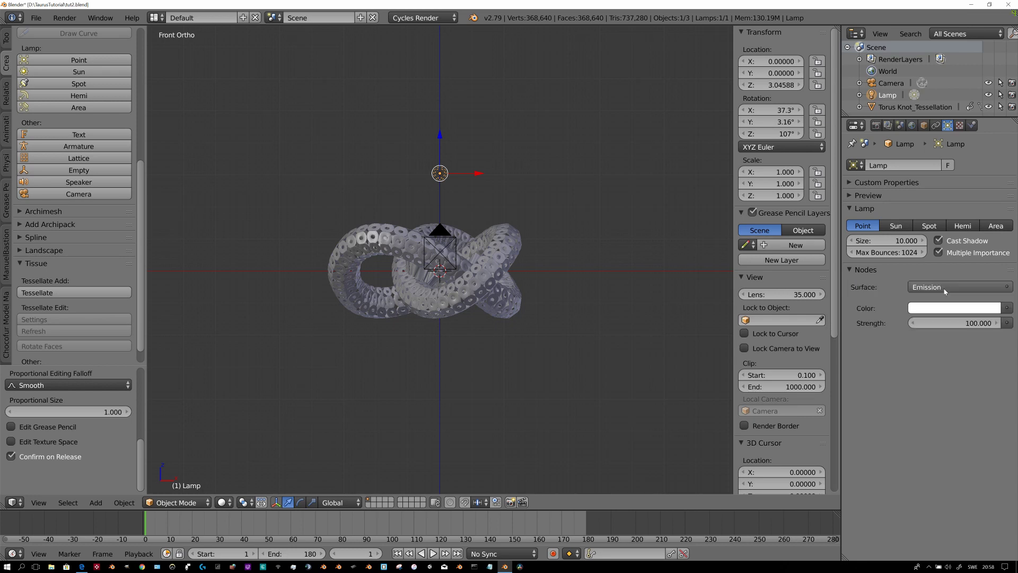
pyautogui.click(946, 323)
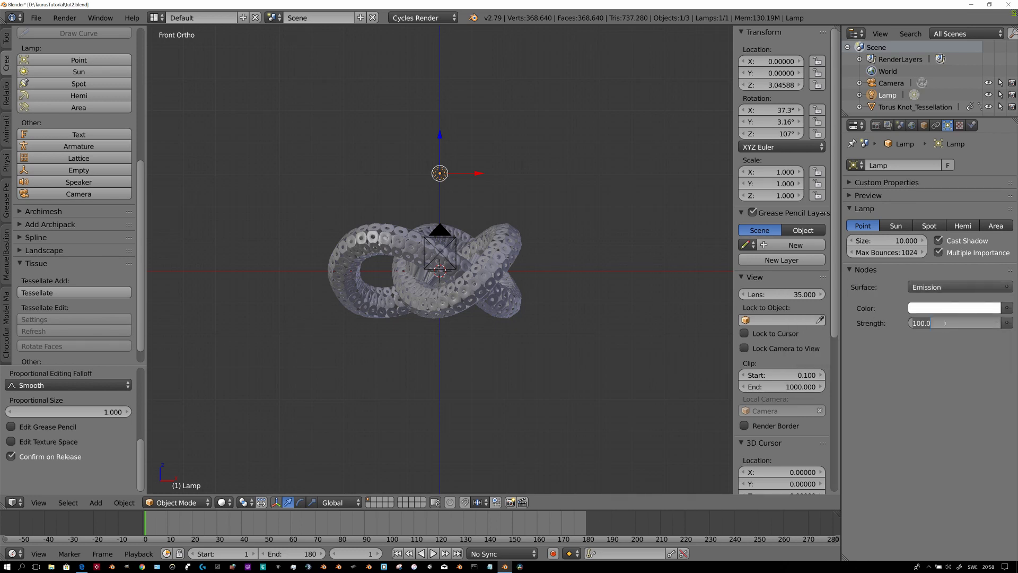
pyautogui.write('800')
pyautogui.press('Return')
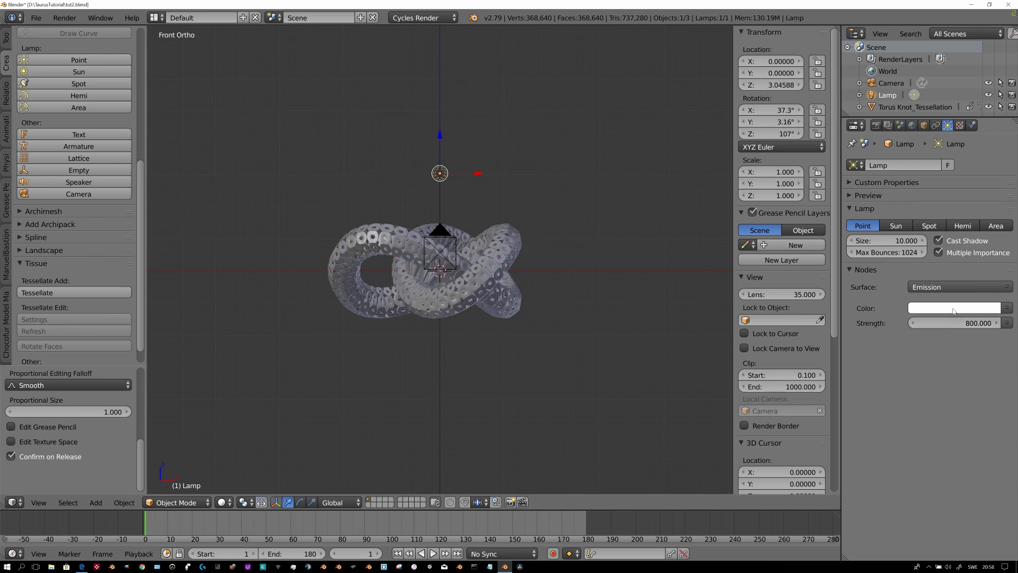
pyautogui.click(954, 310)
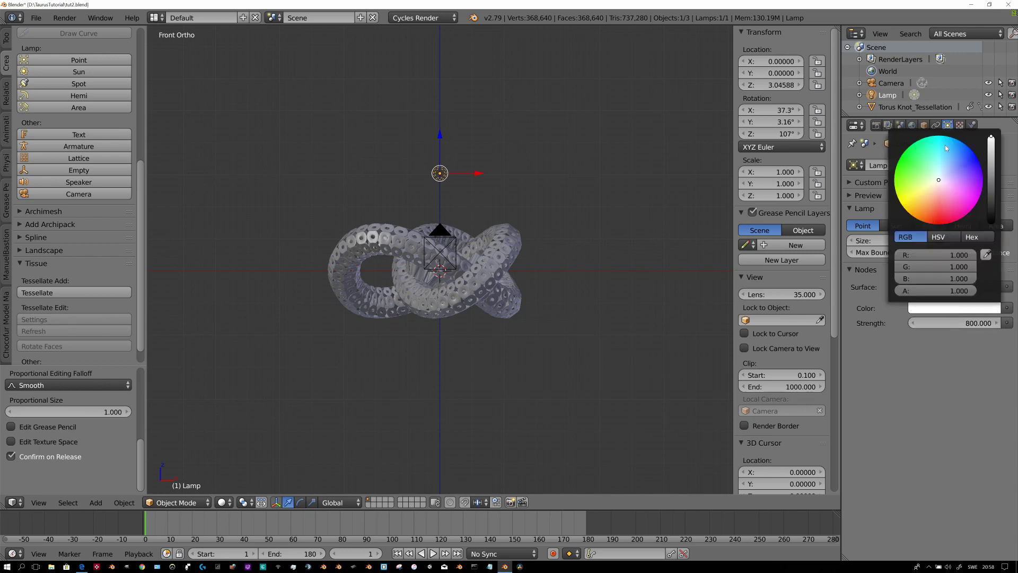
pyautogui.moveTo(948, 151); pyautogui.dragTo(940, 136)
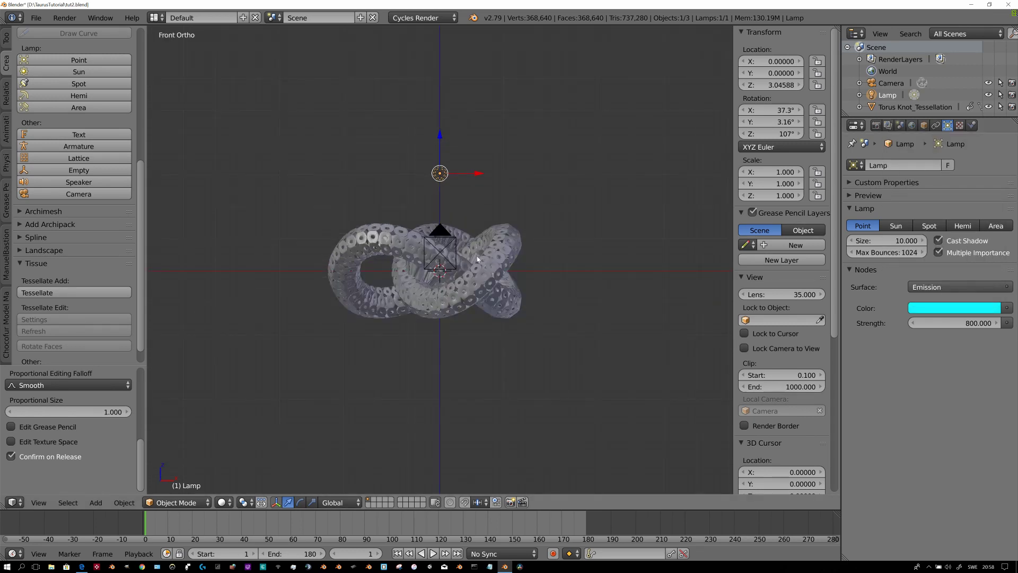
# Step: Duplicate the lamp and move the copy straight down below the knot to Z −2.988
pyautogui.hotkey('shift', 'd')
pyautogui.press('z')
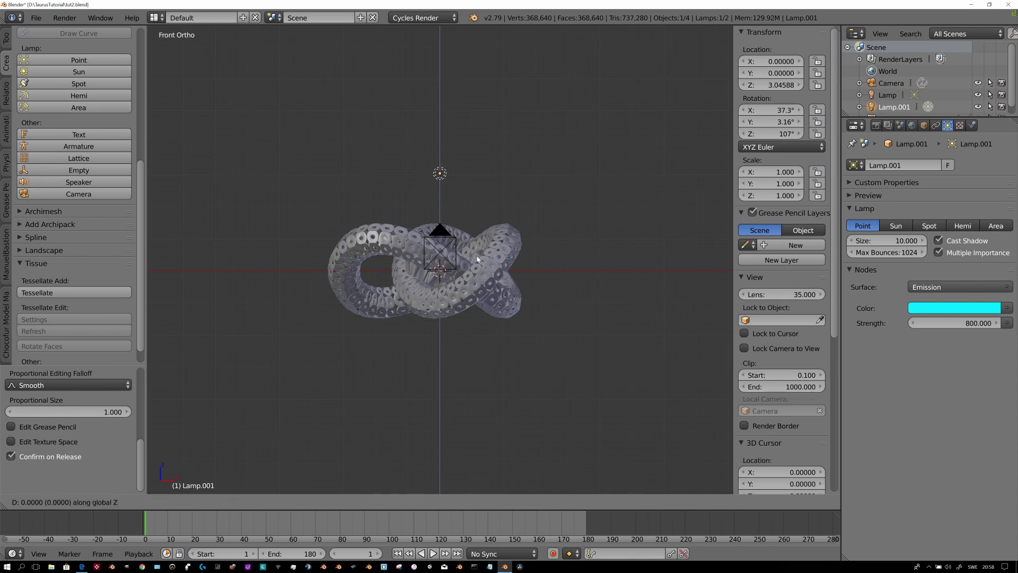
pyautogui.click(502, 451)
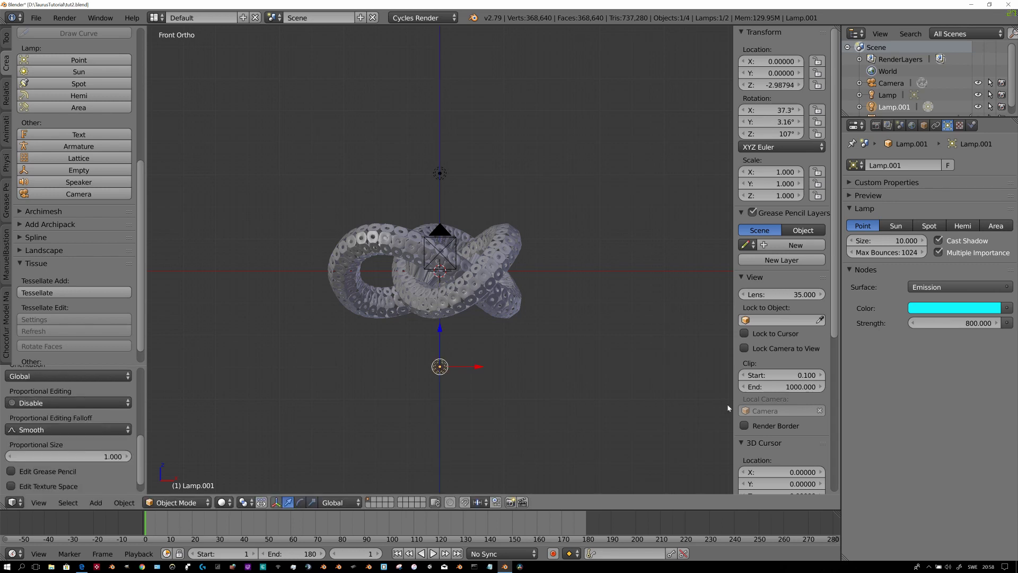
# Step: Give the duplicate lamp, Lamp.001, a magenta colour
pyautogui.click(956, 311)
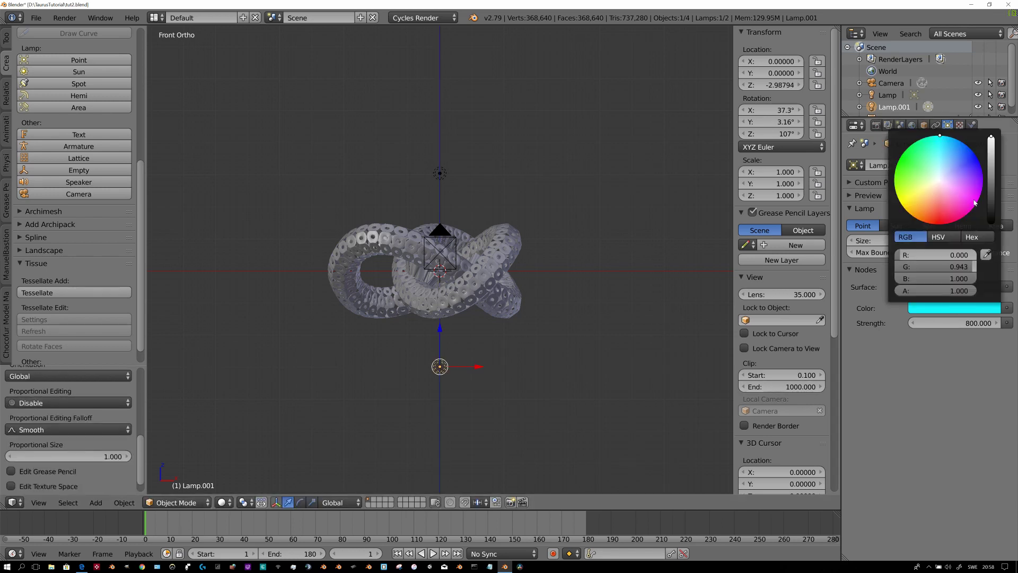
pyautogui.moveTo(975, 203); pyautogui.dragTo(979, 199)
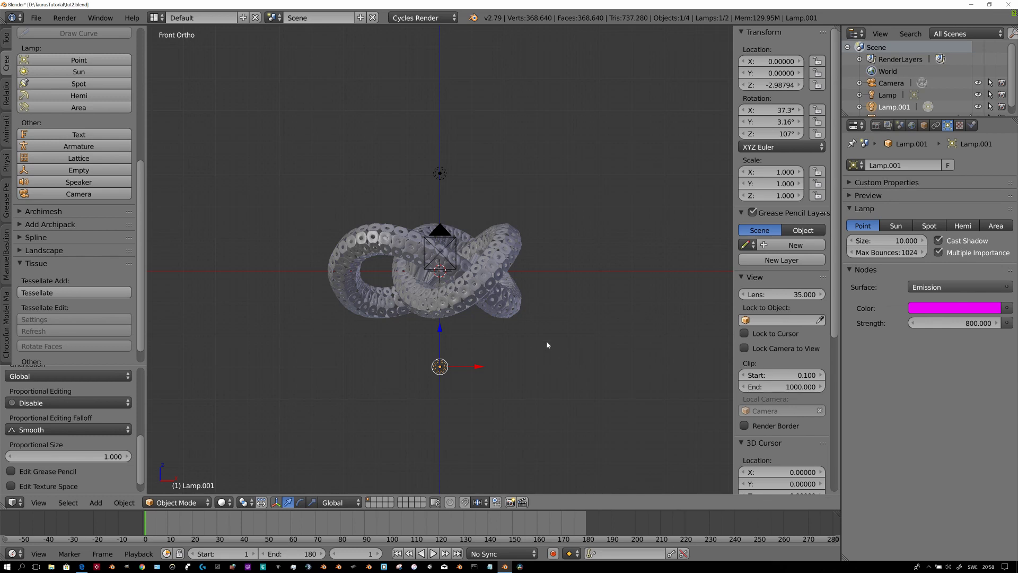
pyautogui.moveTo(545, 345); pyautogui.dragTo(566, 364, button='middle')
pyautogui.moveTo(609, 393); pyautogui.dragTo(620, 389, button='middle')
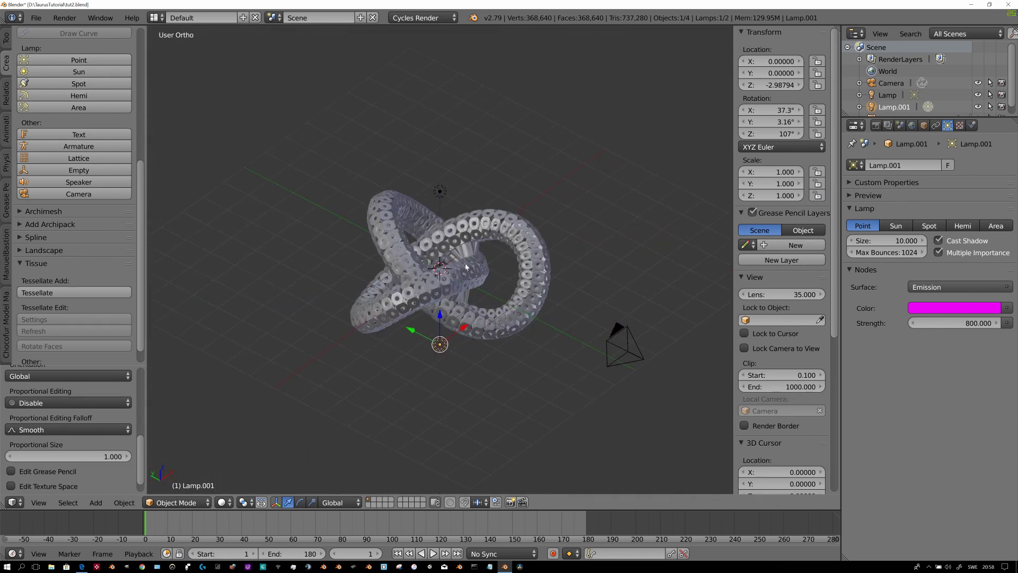
# Step: Add a Plain Axes empty at the scene origin
pyautogui.hotkey('shift', 'a')
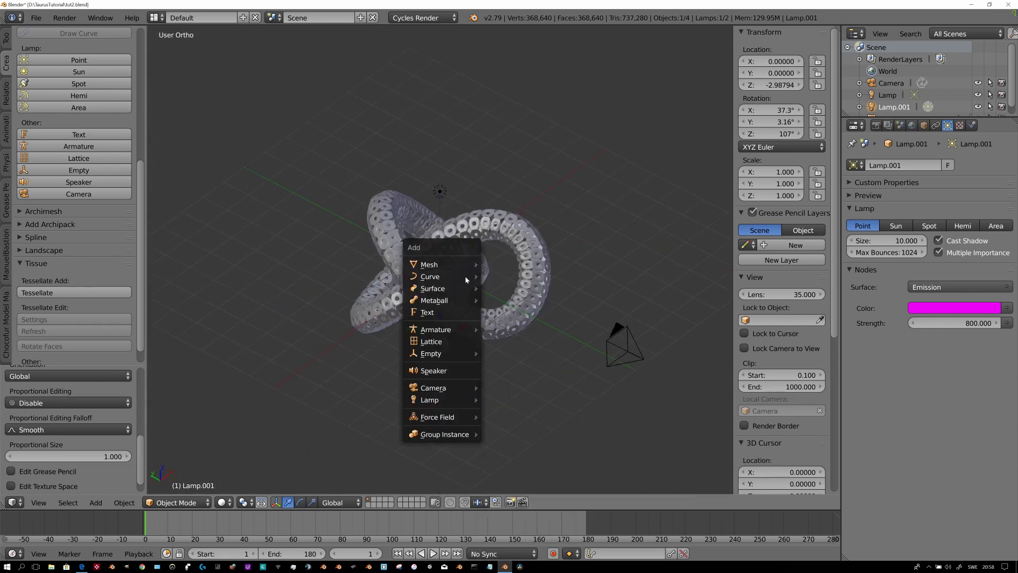
pyautogui.click(501, 353)
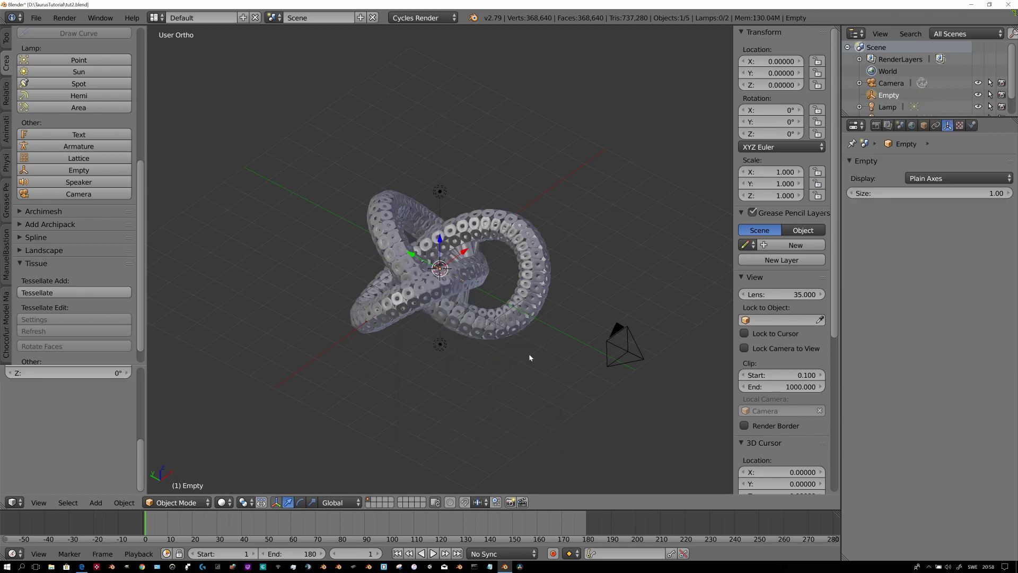
pyautogui.moveTo(540, 358); pyautogui.dragTo(494, 332, button='middle')
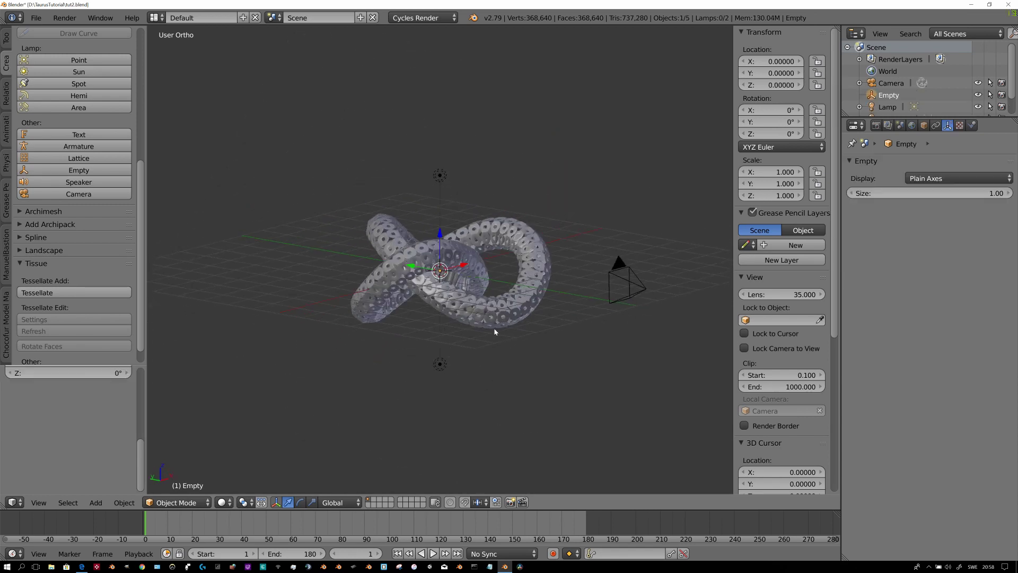
# Step: Select both lamps, then the Empty last as the active object
pyautogui.rightClick(440, 364)
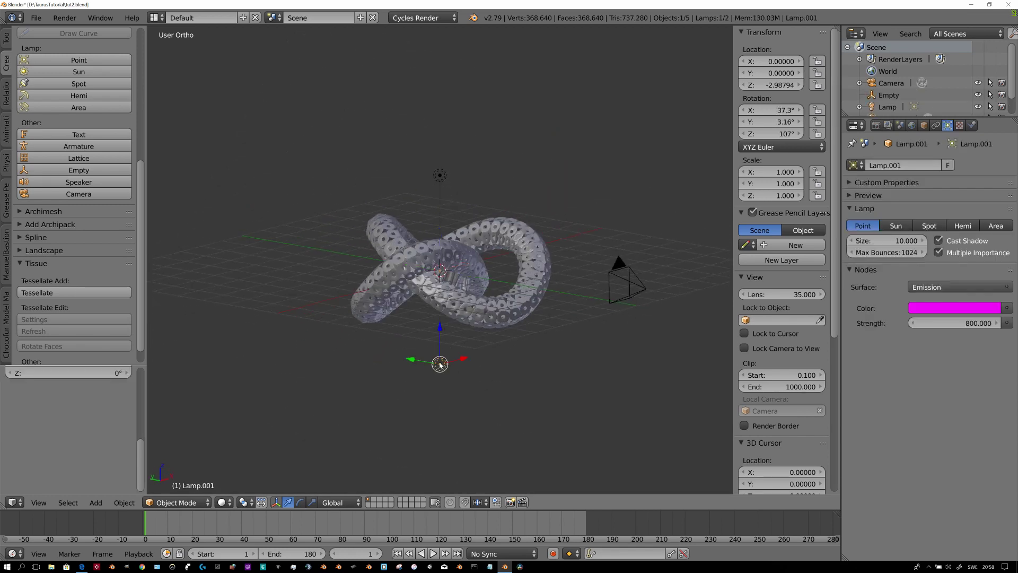
pyautogui.keyDown('shift'); pyautogui.rightClick(439, 175); pyautogui.keyUp('shift')
pyautogui.moveTo(445, 176); pyautogui.dragTo(489, 330, button='middle')
pyautogui.keyDown('shift'); pyautogui.rightClick(452, 264); pyautogui.keyUp('shift')
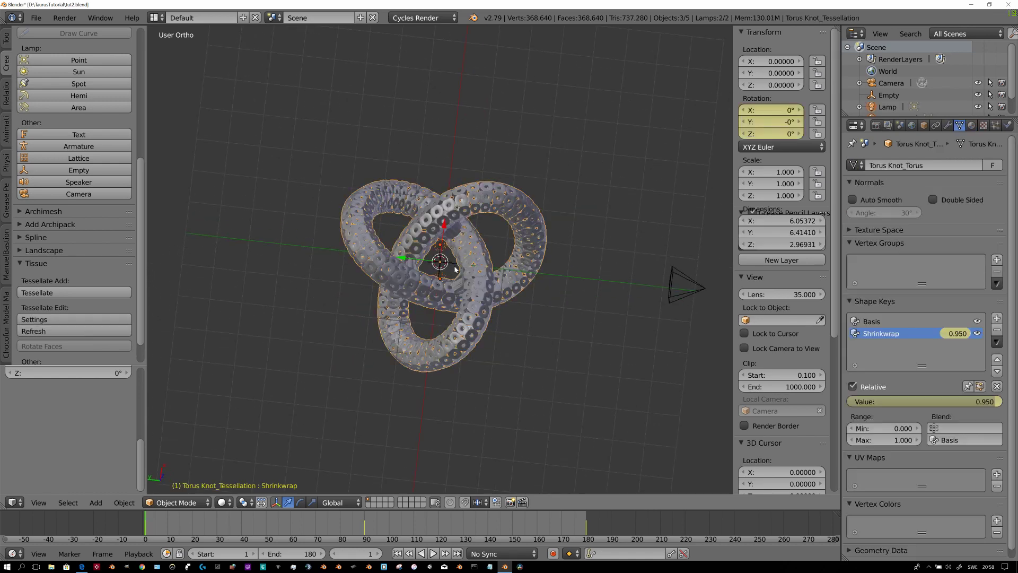
pyautogui.press('a')
pyautogui.moveTo(550, 369); pyautogui.dragTo(460, 350, button='middle')
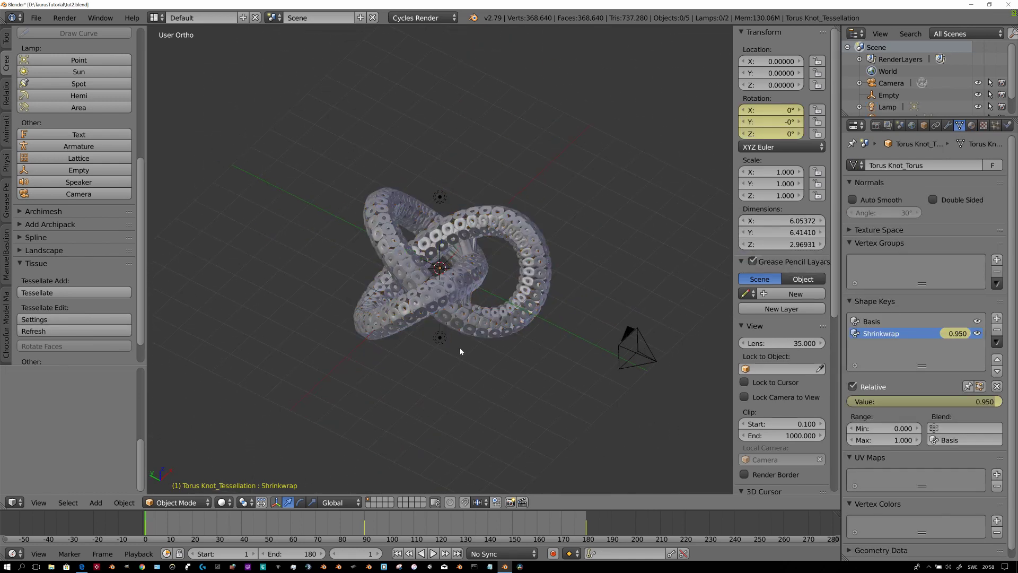
pyautogui.rightClick(440, 340)
pyautogui.scroll(2, 465, 252)
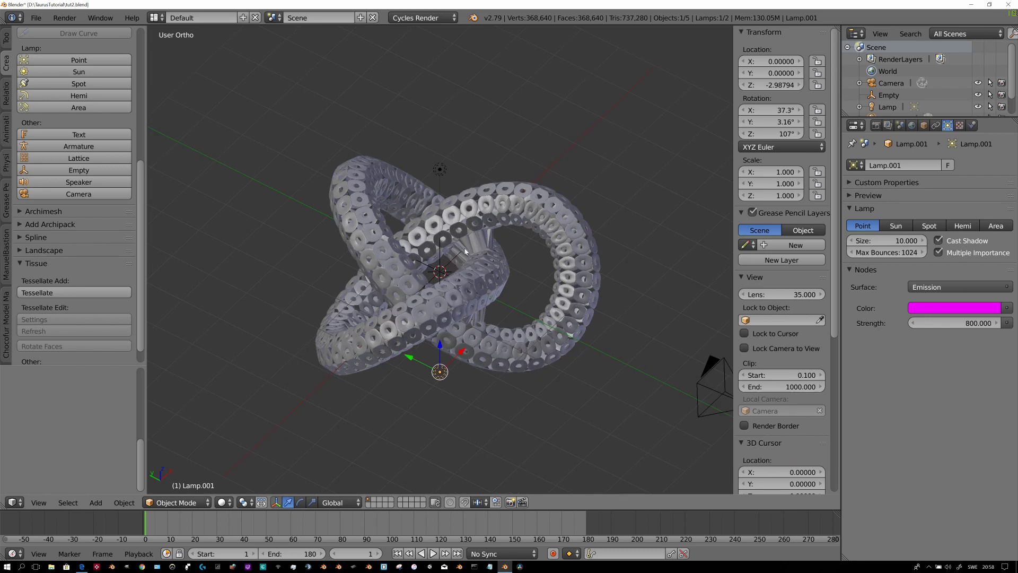
pyautogui.keyDown('shift'); pyautogui.rightClick(441, 171); pyautogui.keyUp('shift')
pyautogui.moveTo(480, 283); pyautogui.dragTo(462, 270, button='middle')
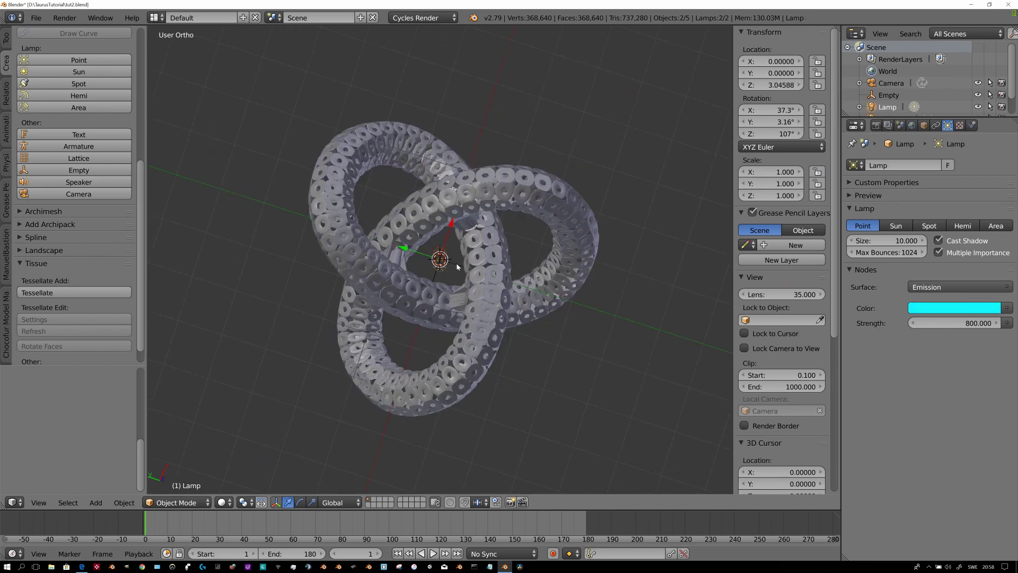
pyautogui.keyDown('shift'); pyautogui.rightClick(459, 268); pyautogui.keyUp('shift')
pyautogui.moveTo(471, 327); pyautogui.dragTo(470, 327, button='middle')
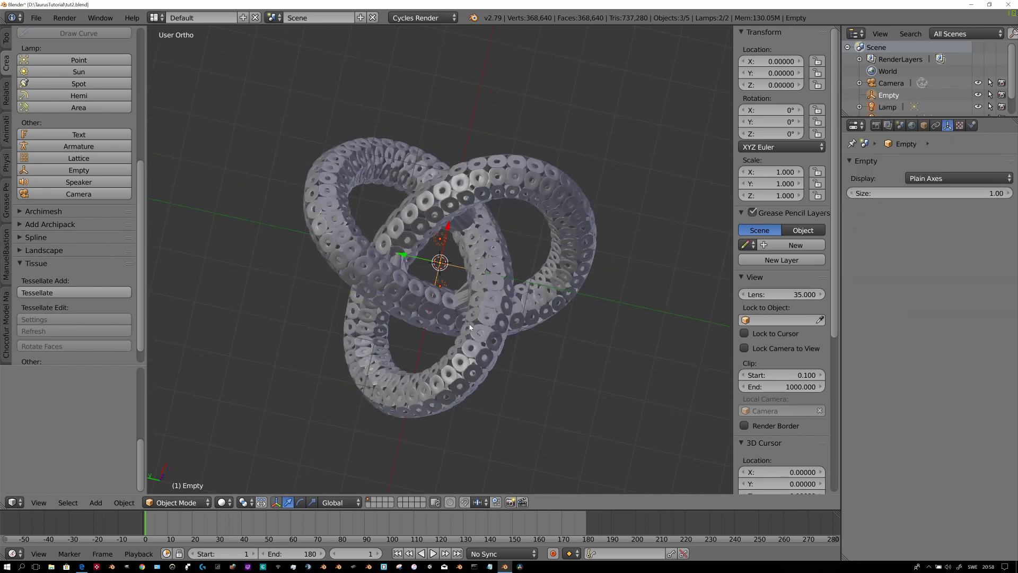
# Step: Parent the lamps to the Empty as Object, leaving only the Empty selected
pyautogui.hotkey('ctrl', 'p')
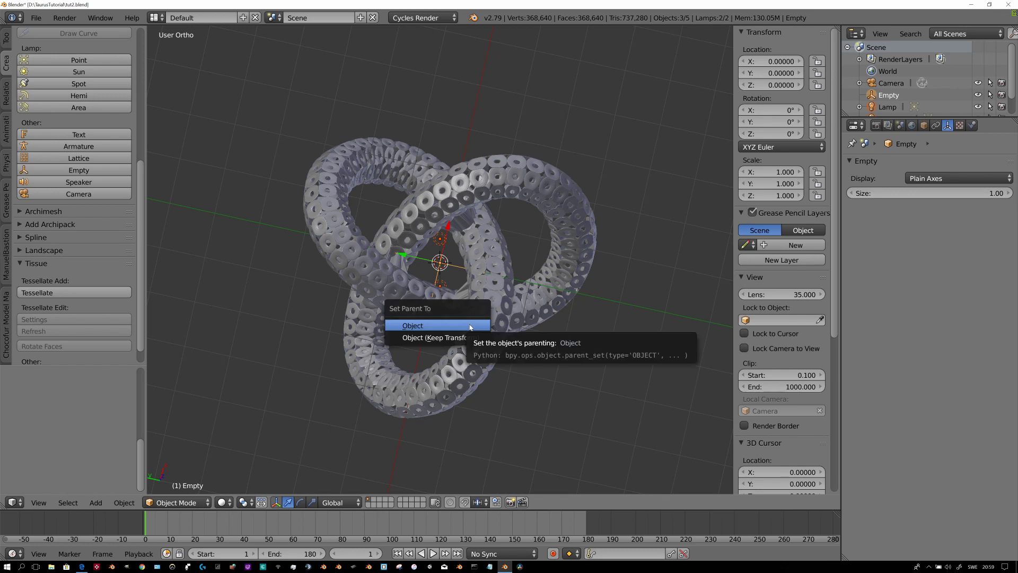
pyautogui.click(460, 326)
pyautogui.moveTo(461, 326); pyautogui.dragTo(479, 343, button='middle')
pyautogui.rightClick(461, 271)
pyautogui.scroll(-3, 464, 343)
# Step: Keyframe the Empty's unrotated state at frame 1
pyautogui.press('g')
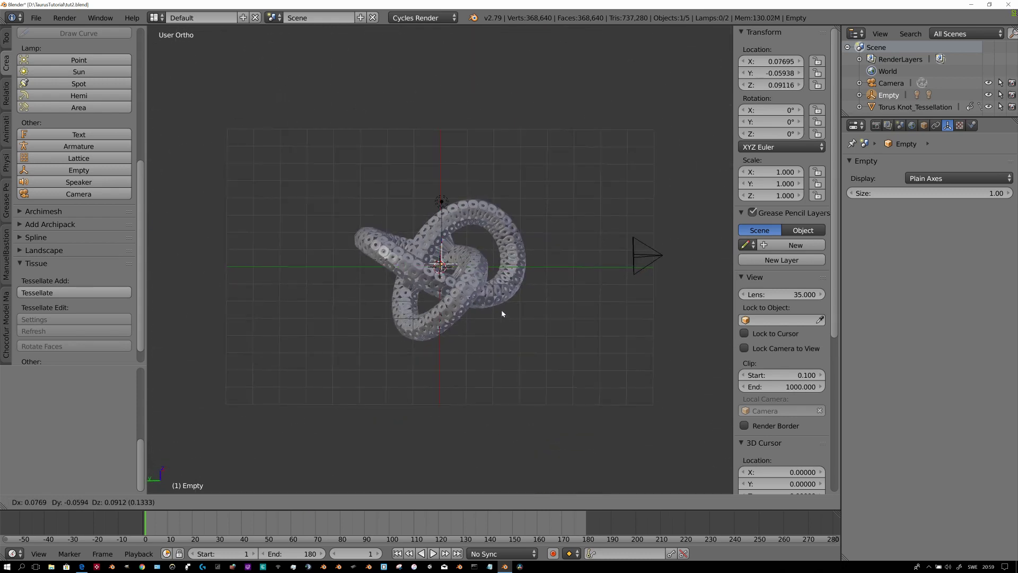
pyautogui.press('Escape')
pyautogui.press('r')
pyautogui.press('r')
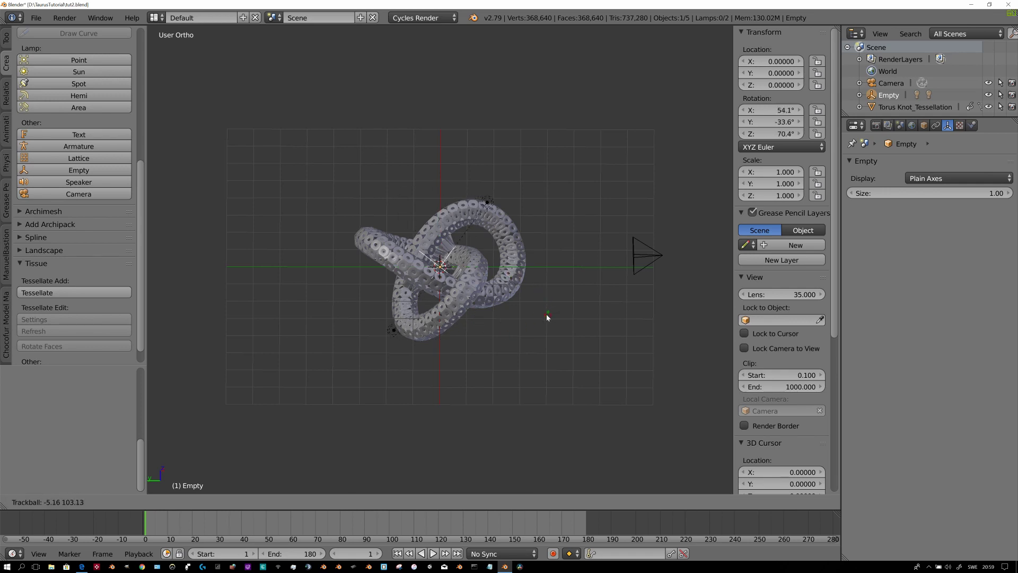
pyautogui.press('Escape')
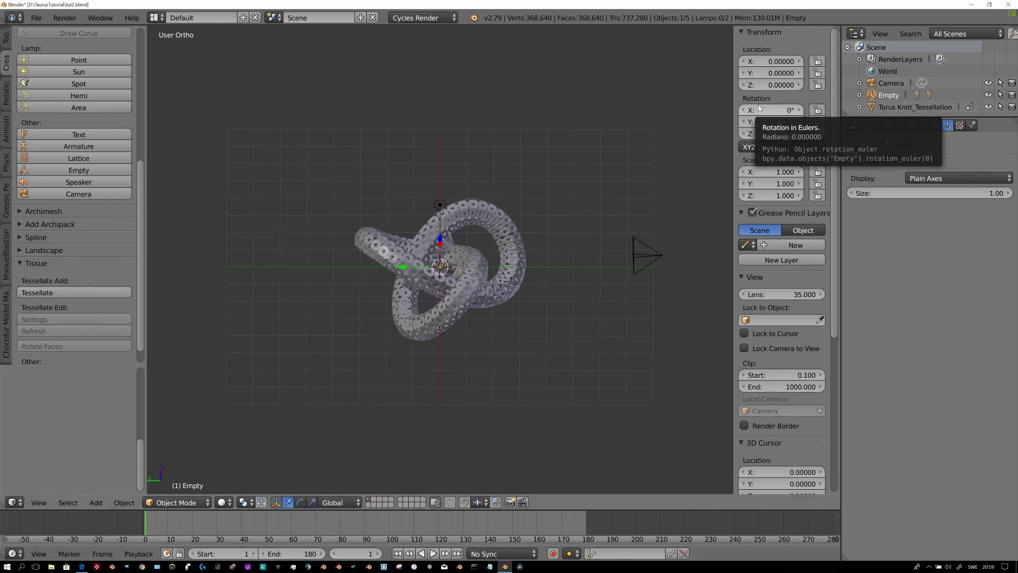
pyautogui.press('i')
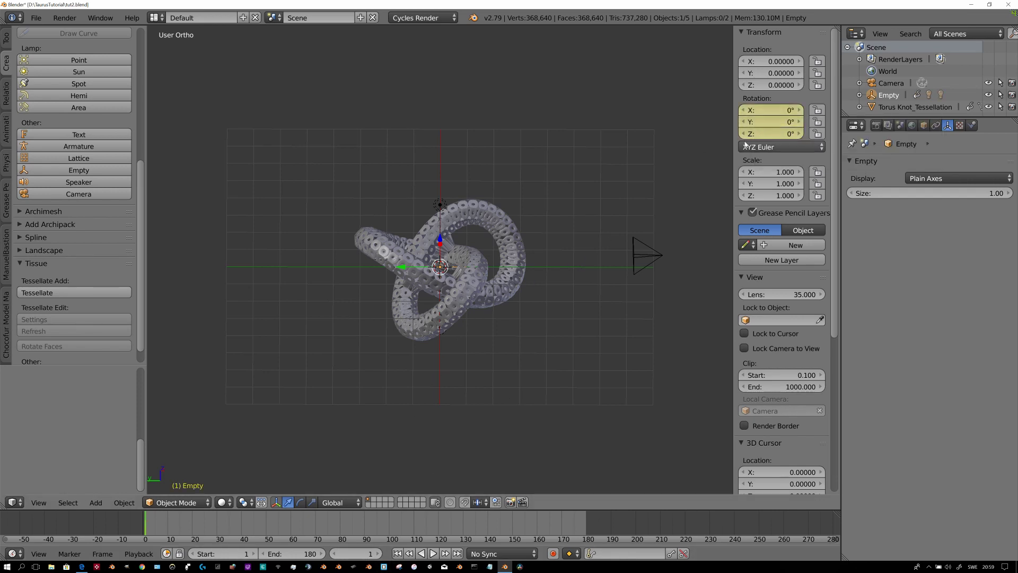
# Step: At frame 180, set the Empty's Y rotation to 360° and keyframe it
pyautogui.click(769, 121)
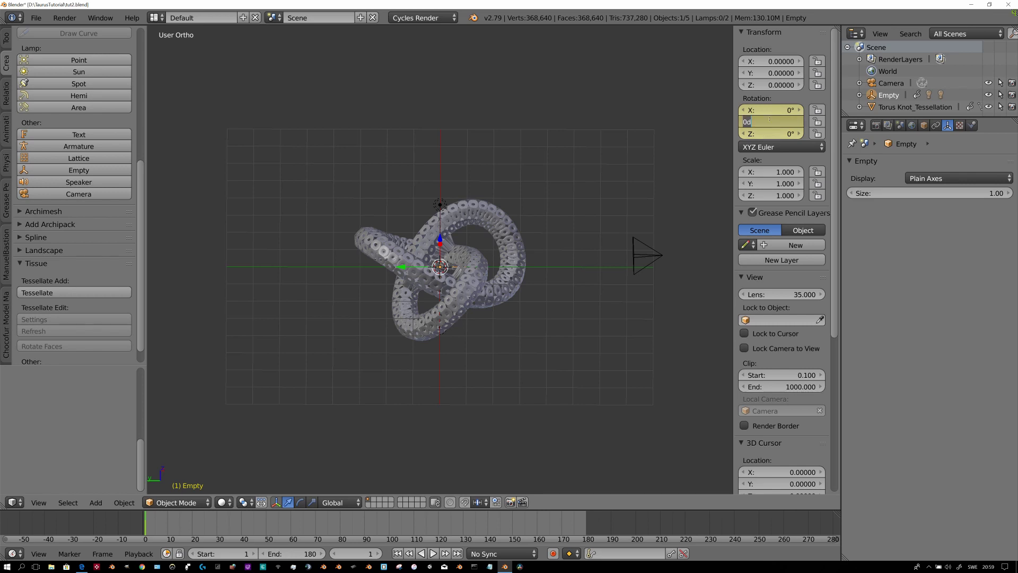
pyautogui.write('36')
pyautogui.press('Return')
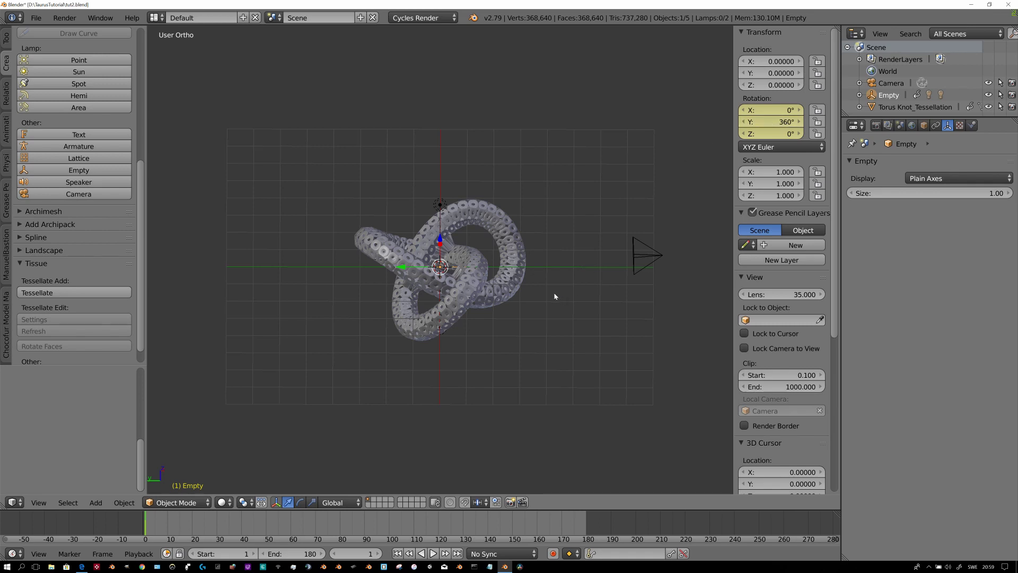
pyautogui.scroll(3, 554, 294)
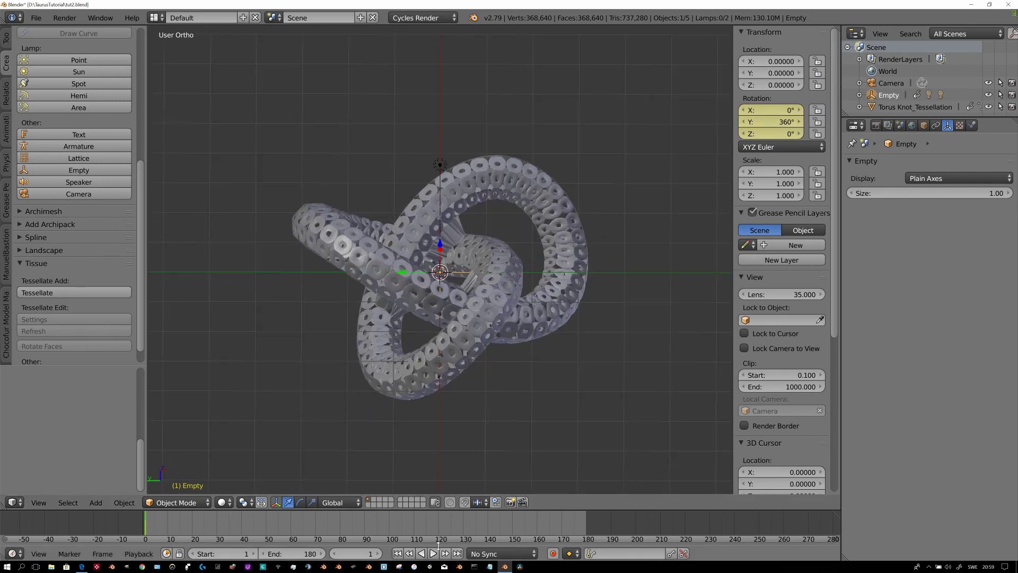
pyautogui.click(457, 553)
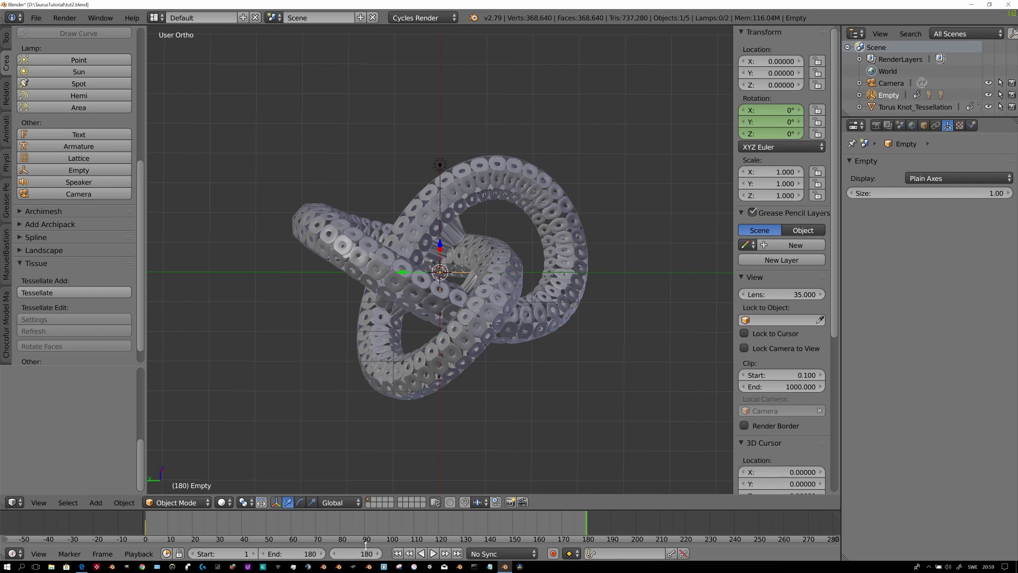
pyautogui.click(761, 122)
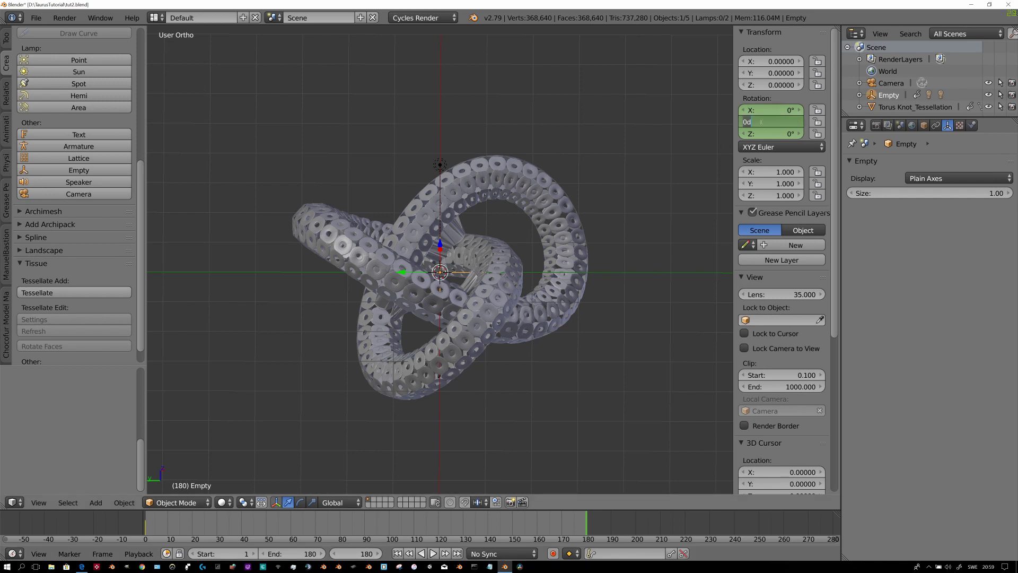
pyautogui.write('360')
pyautogui.press('Return')
pyautogui.press('i')
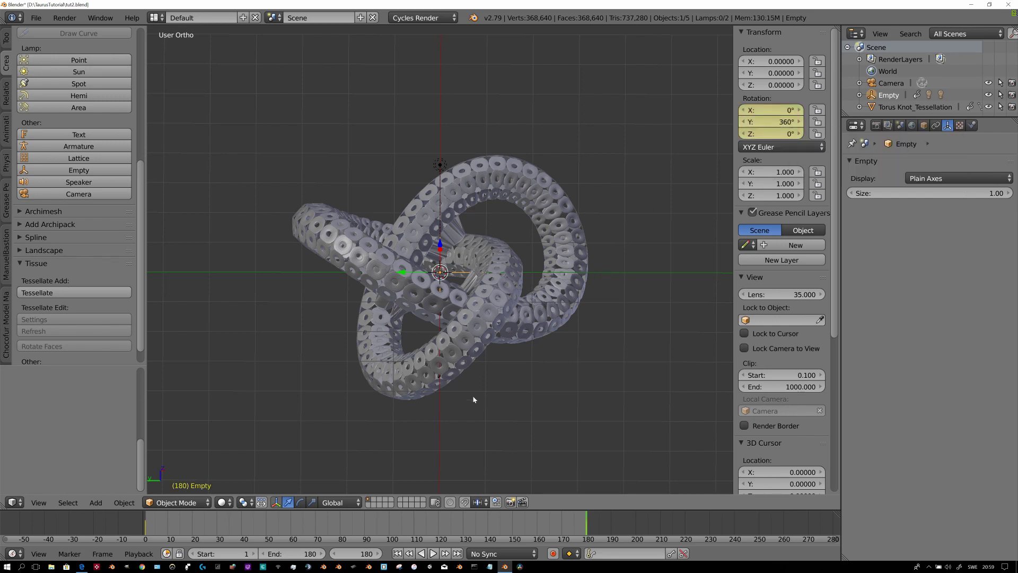
pyautogui.moveTo(466, 452); pyautogui.dragTo(486, 407, button='middle')
# Step: Looking through the camera with rendered shading, drag the World colour down to black
pyautogui.press('a')
pyautogui.press('a')
pyautogui.press('a')
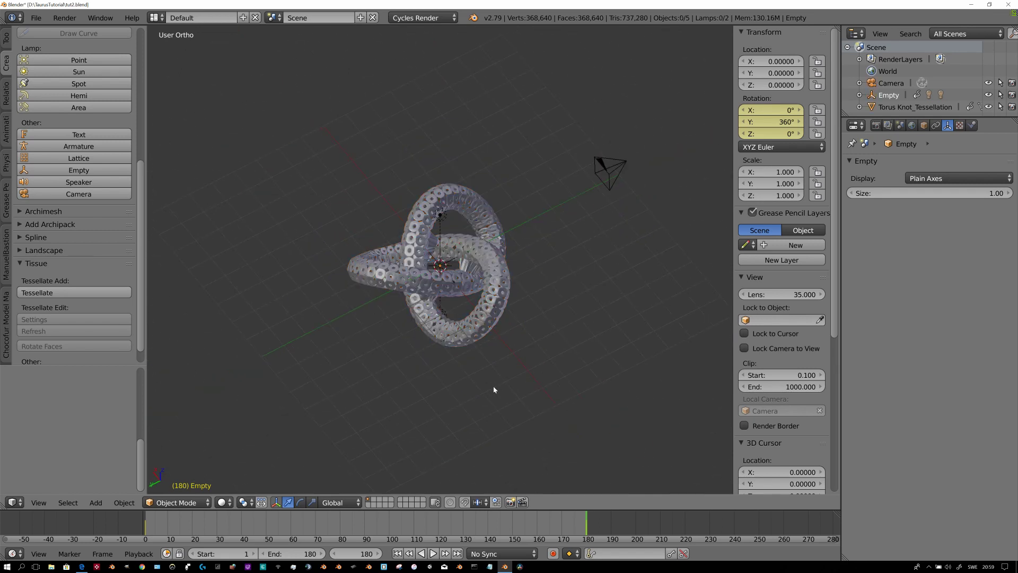
pyautogui.press('KP_0')
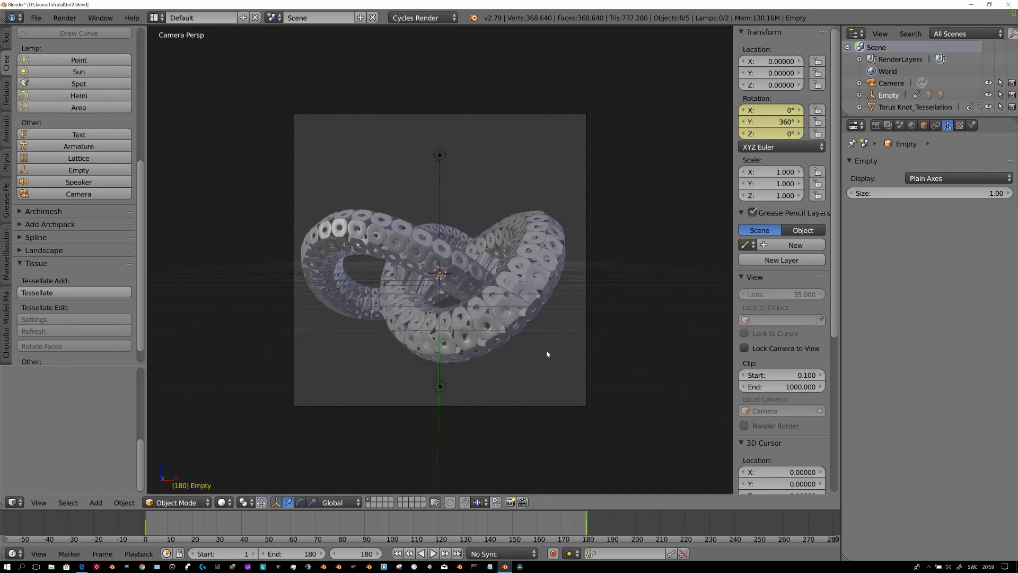
pyautogui.click(911, 125)
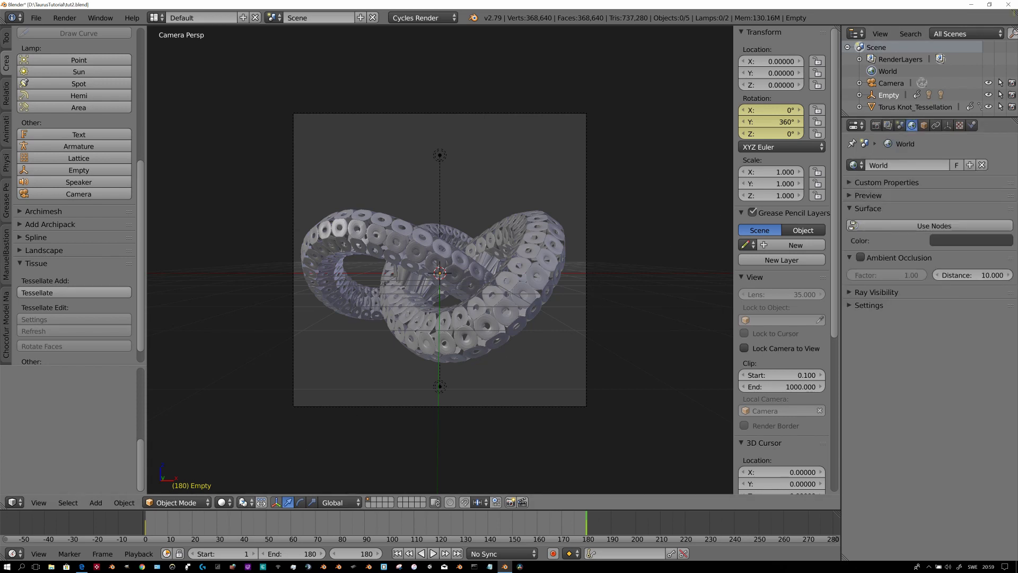
pyautogui.click(224, 502)
pyautogui.click(265, 423)
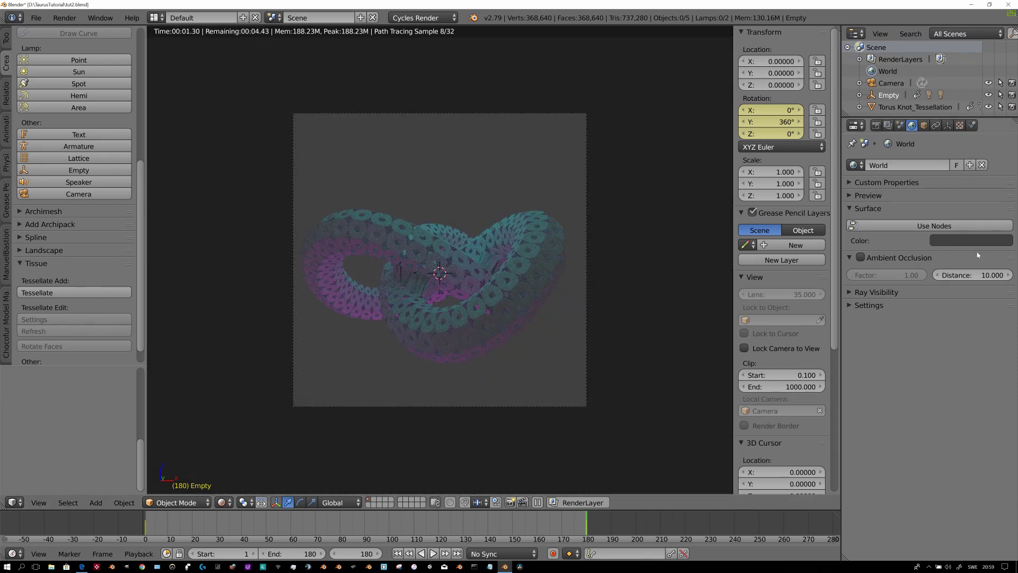
pyautogui.click(990, 243)
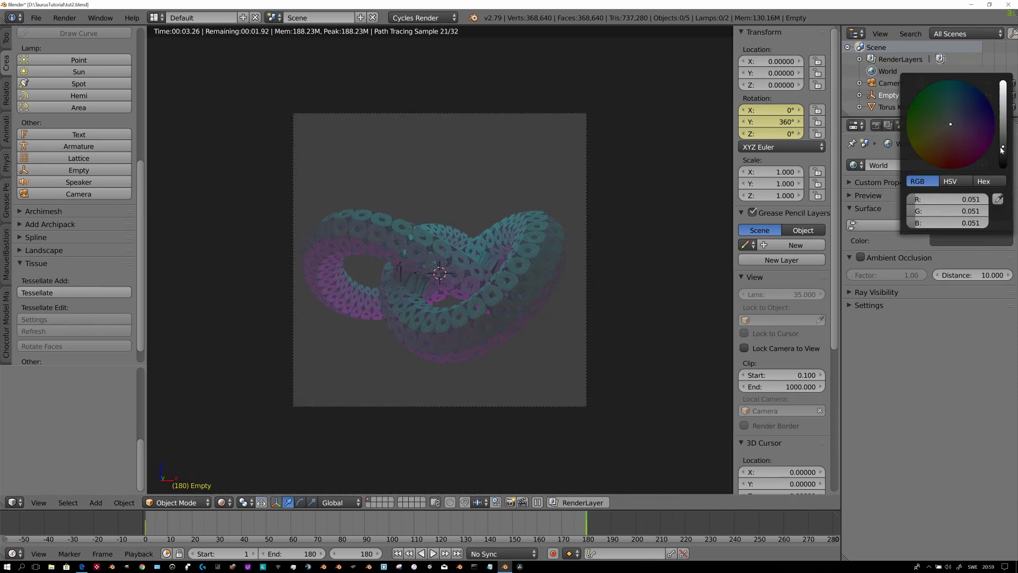
pyautogui.moveTo(1004, 146); pyautogui.dragTo(1004, 169)
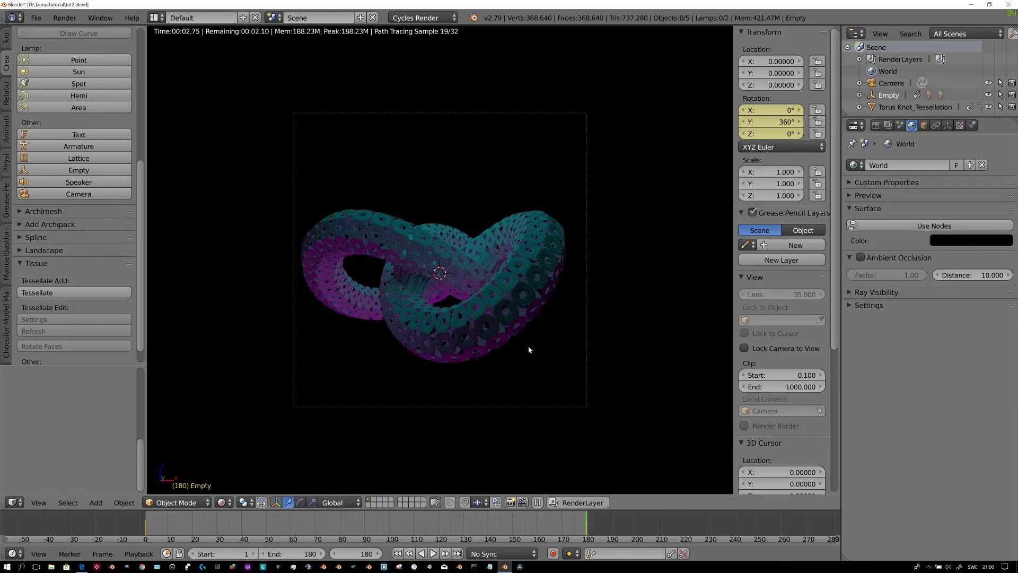
# Step: Return to solid shading and scrub the timeline from frame 68 to 88 to check the spin
pyautogui.hotkey('shift', 'z')
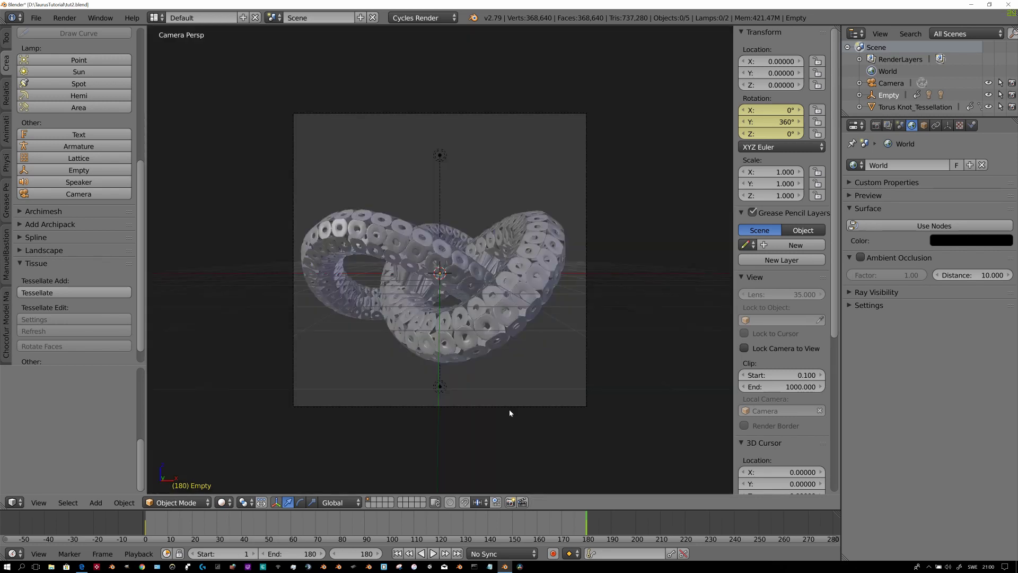
pyautogui.click(668, 525)
pyautogui.moveTo(668, 525); pyautogui.dragTo(205, 525)
pyautogui.moveTo(365, 555); pyautogui.dragTo(389, 555)
pyautogui.click(366, 554)
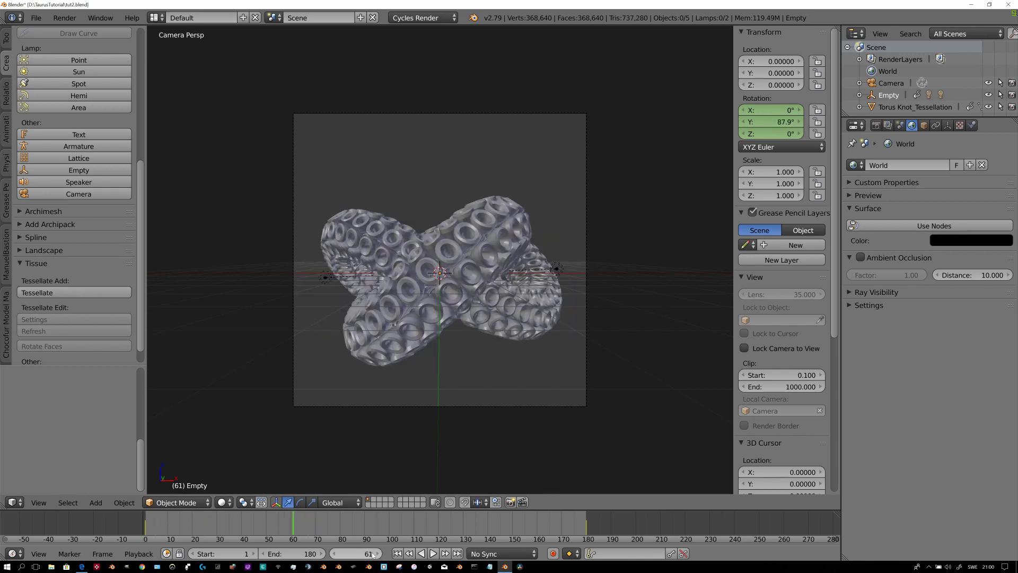
pyautogui.write('68')
pyautogui.press('Return')
pyautogui.press('Right')
pyautogui.press('Right')
pyautogui.press('Right')
pyautogui.press('Right')
pyautogui.press('Right')
pyautogui.press('Right')
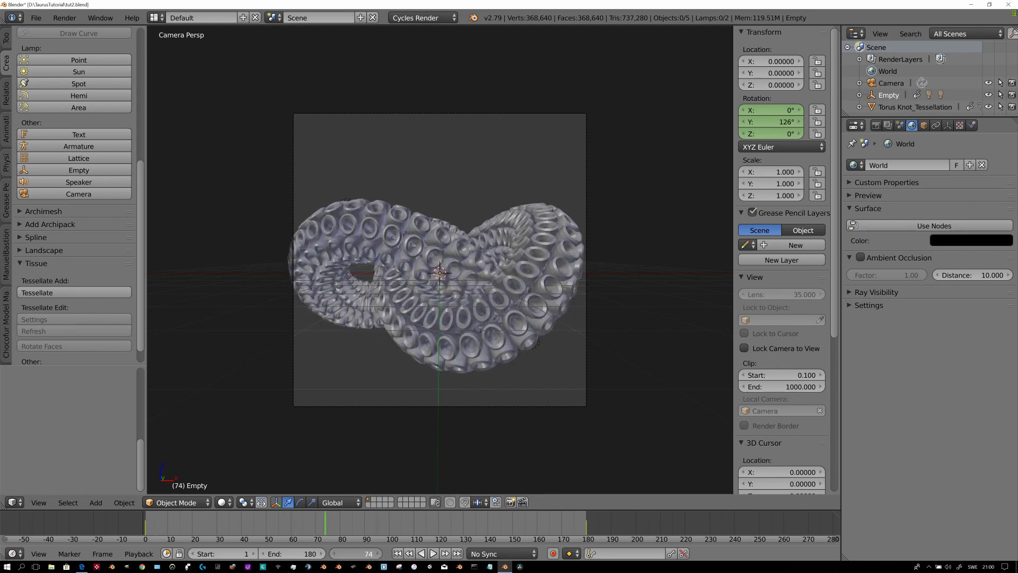
pyautogui.press('Right')
pyautogui.press('Right')
pyautogui.press('Right')
pyautogui.press('Right')
pyautogui.press('Right')
pyautogui.press('Right')
pyautogui.press('Right')
pyautogui.press('Right')
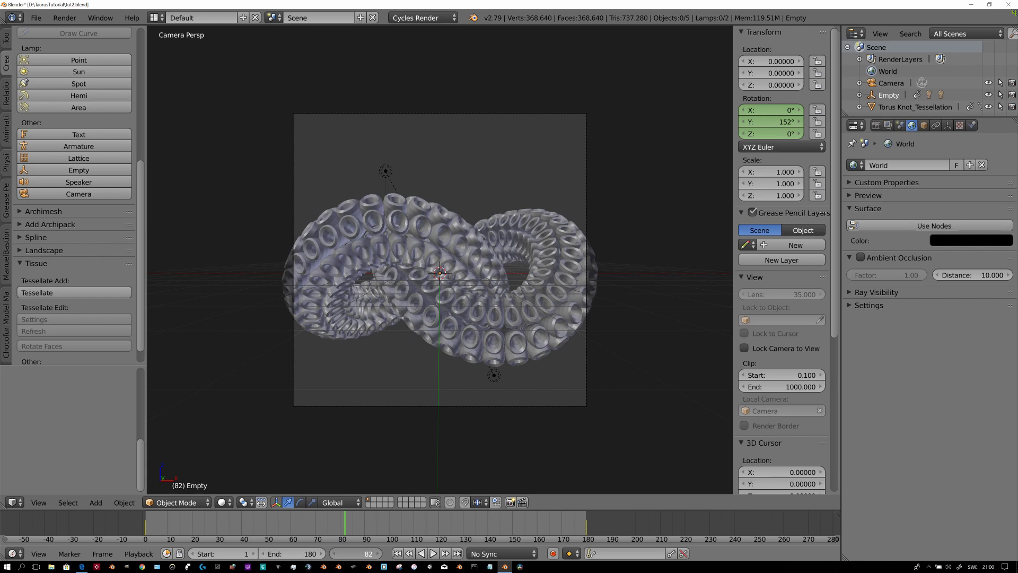
pyautogui.press('Right')
pyautogui.press('Right')
pyautogui.press('Right')
pyautogui.press('Right')
pyautogui.press('Right')
pyautogui.press('Right')
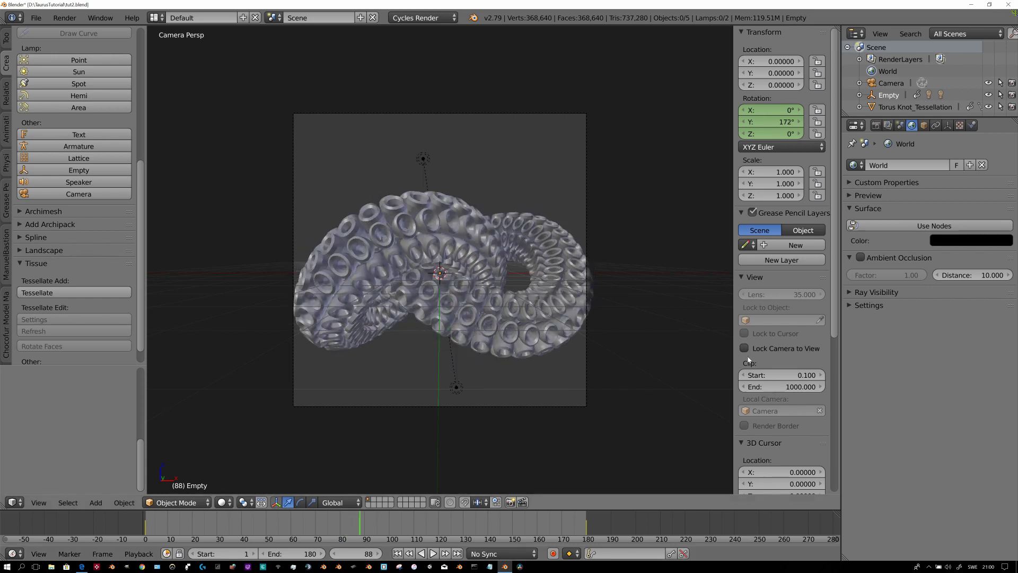
# Step: Pull the camera back so the knot fits the square shot, then play and rewind to frame 1
pyautogui.click(744, 348)
pyautogui.scroll(-3, 626, 372)
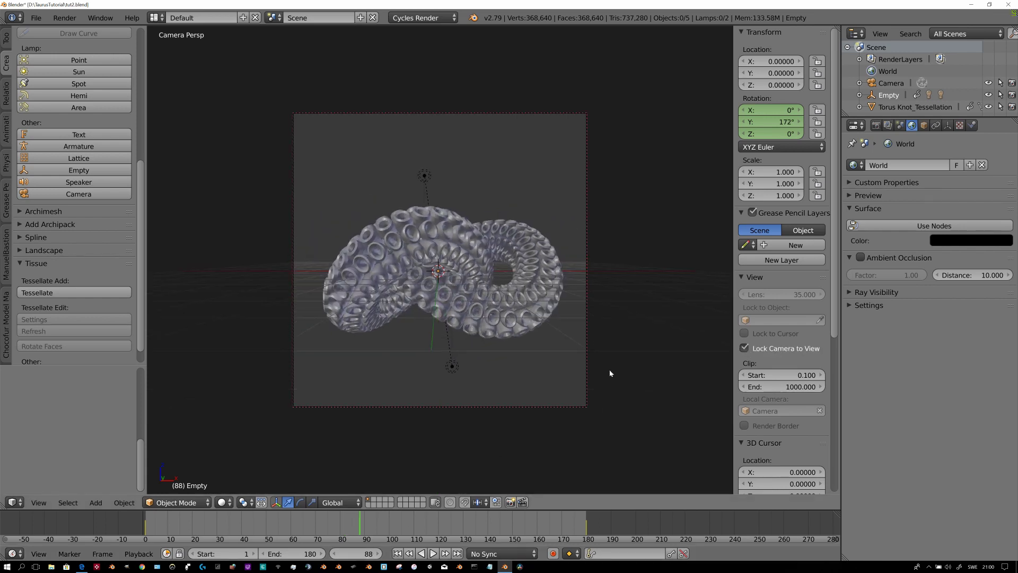
pyautogui.moveTo(610, 373); pyautogui.dragTo(608, 372, button='middle')
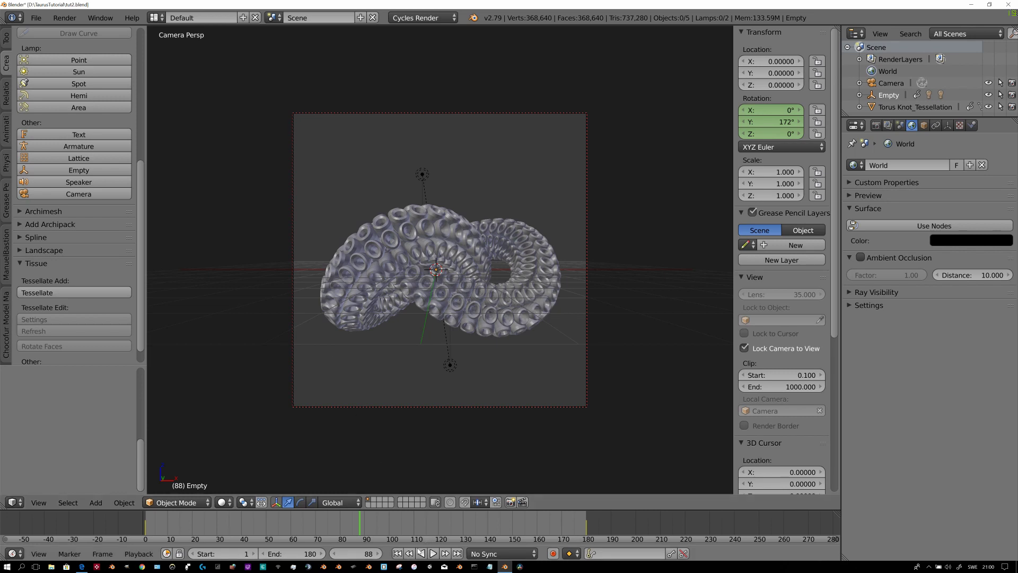
pyautogui.click(744, 348)
pyautogui.hotkey('alt', 'a')
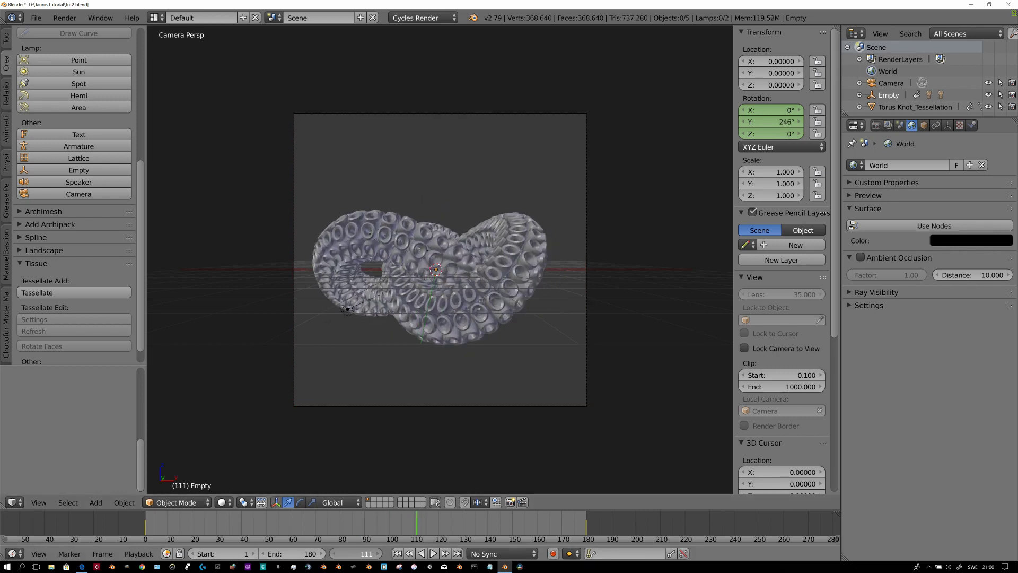
pyautogui.hotkey('alt', 'a')
pyautogui.click(397, 553)
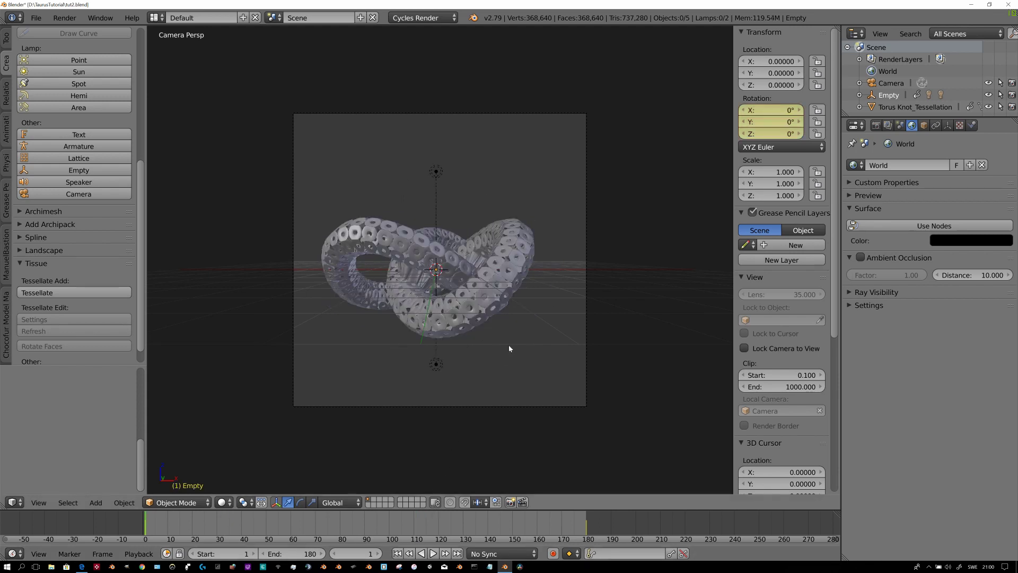
# Step: In the Video Editing layout, add cloud9.wav as a sound strip starting at frame 1
pyautogui.click(164, 21)
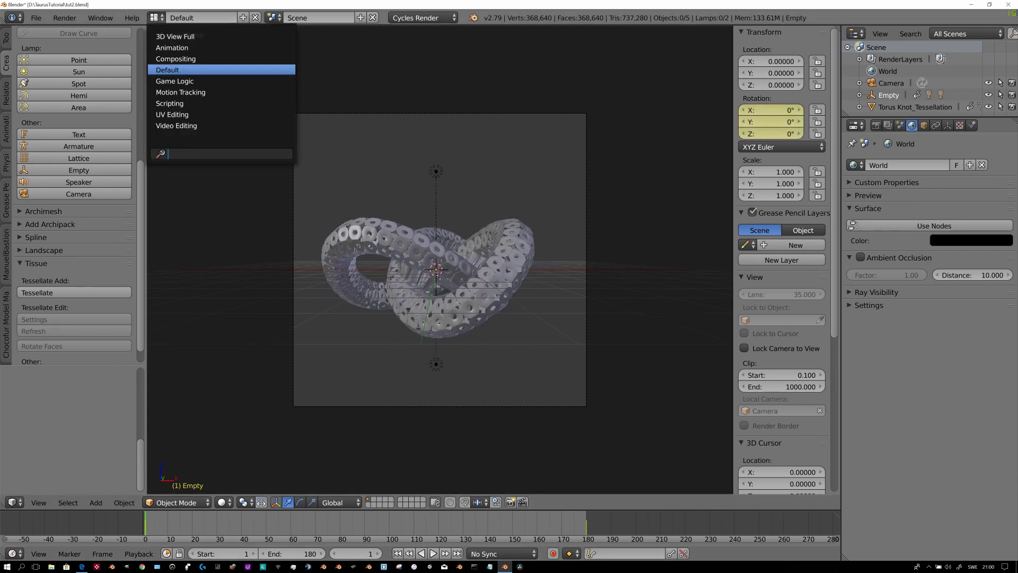
pyautogui.click(189, 126)
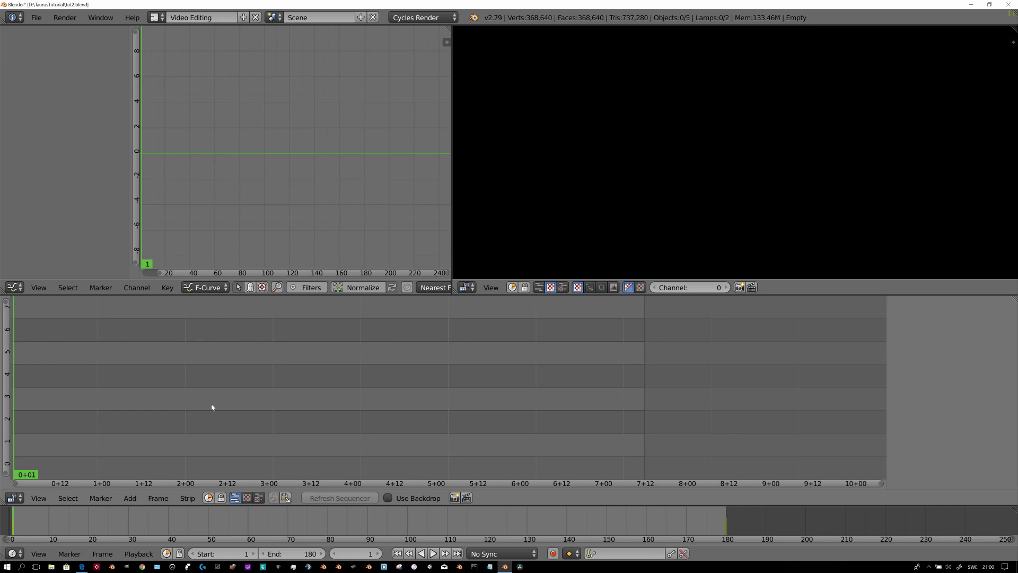
pyautogui.hotkey('shift', 'a')
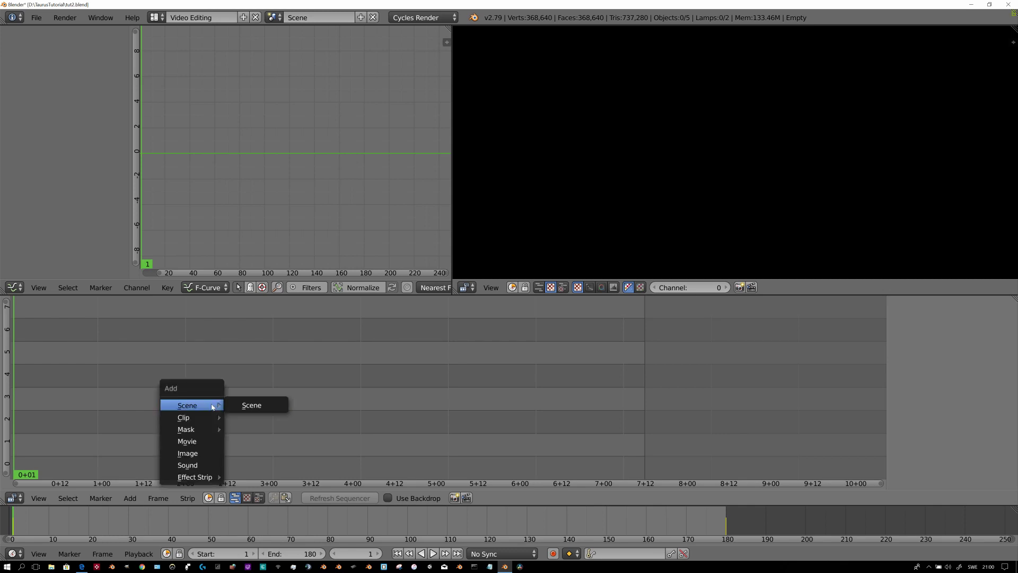
pyautogui.click(190, 465)
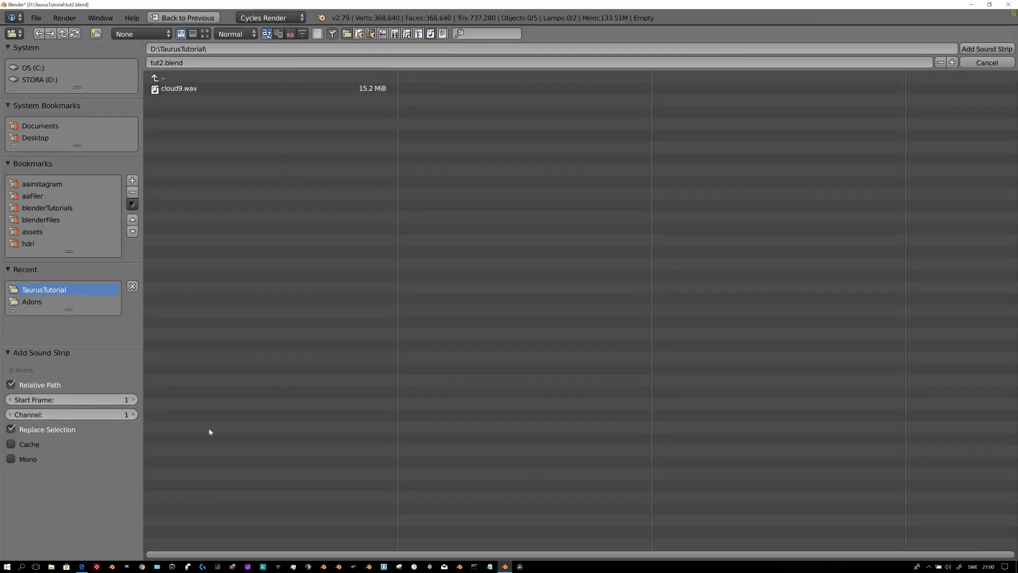
pyautogui.click(178, 89)
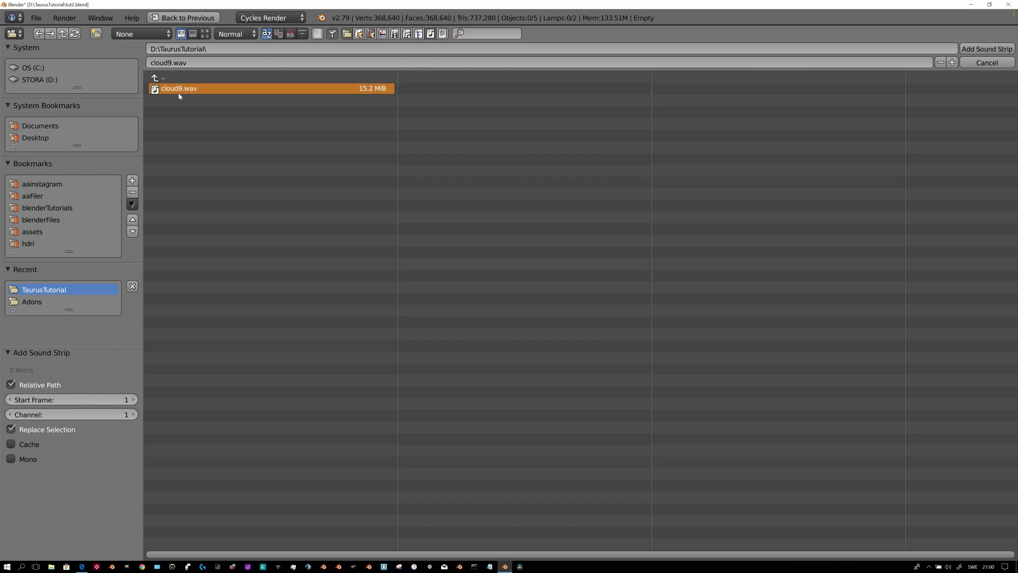
pyautogui.click(987, 48)
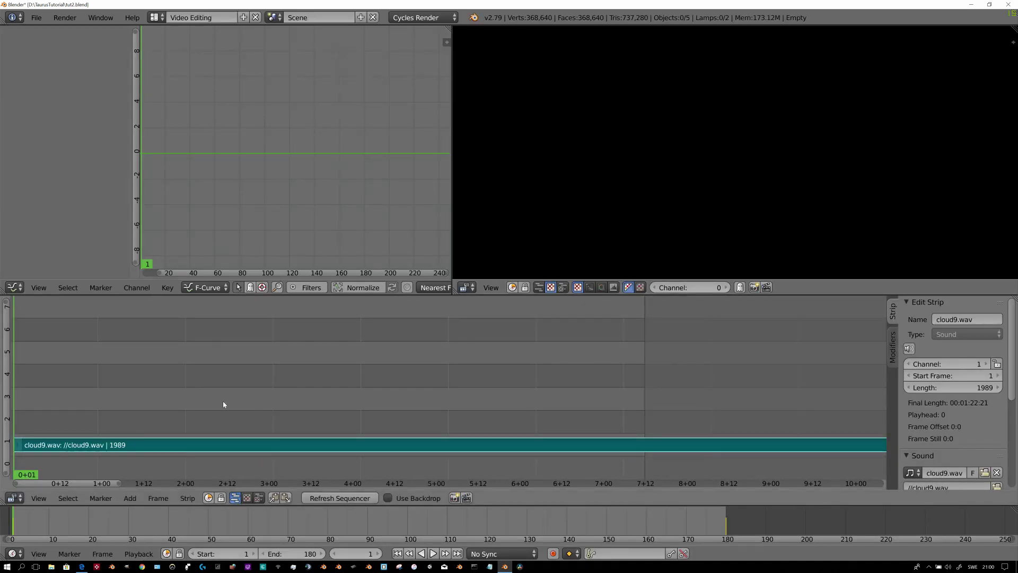
pyautogui.click(155, 17)
# Step: Back in the Default layout, play the animation, stop, and rewind to frame 1
pyautogui.click(176, 69)
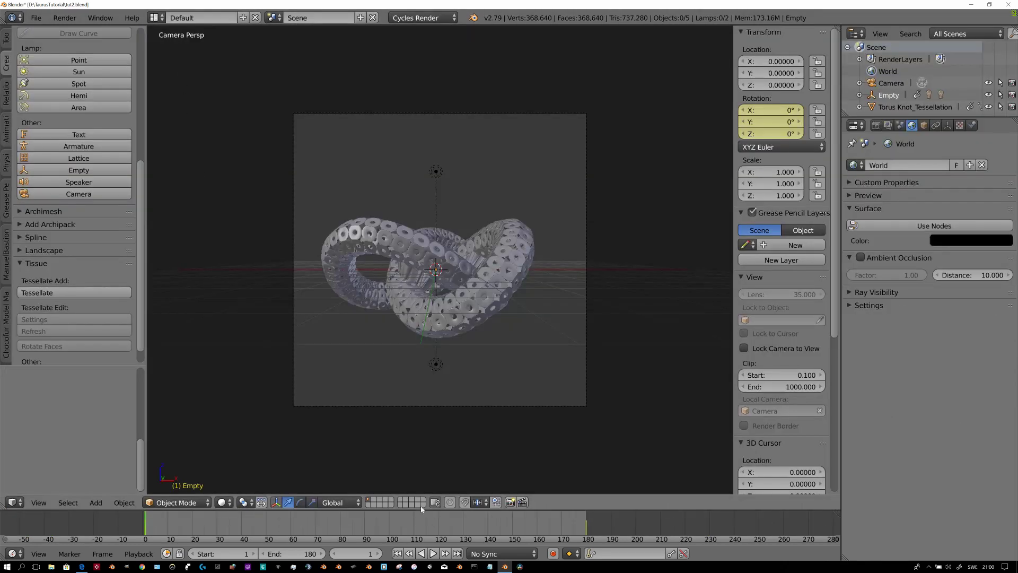
pyautogui.click(432, 553)
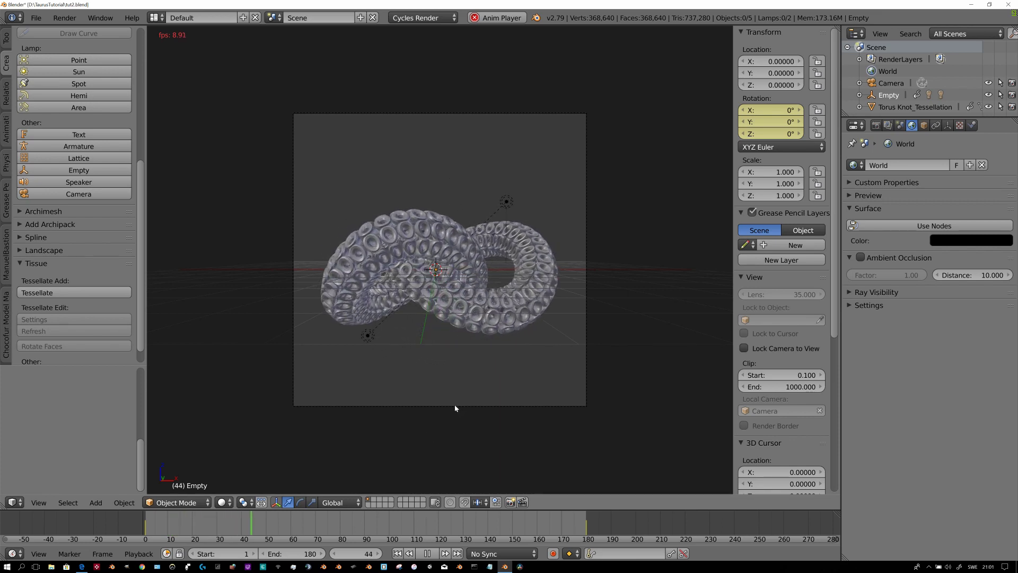
pyautogui.click(427, 553)
pyautogui.click(398, 553)
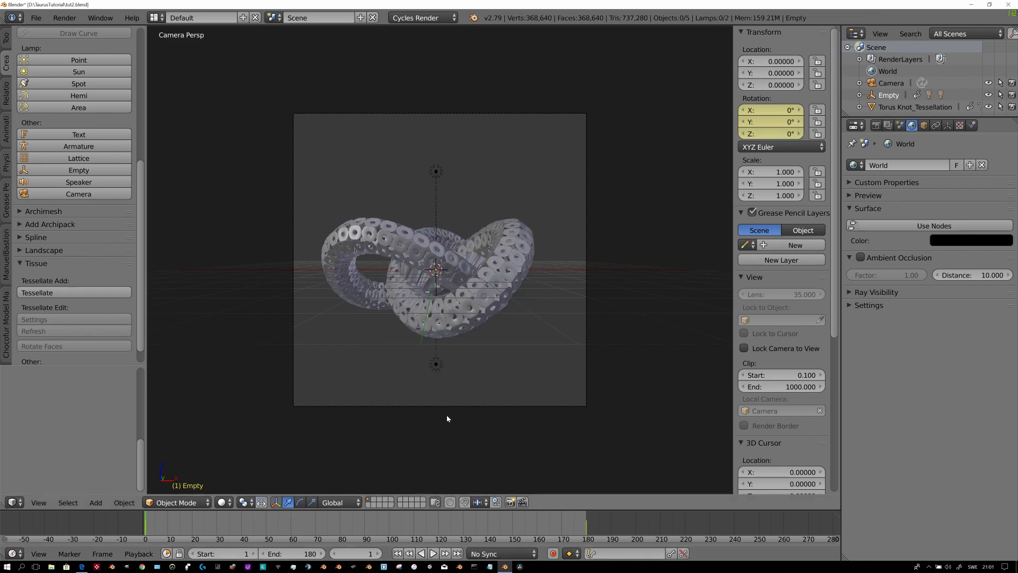
pyautogui.press('Home')
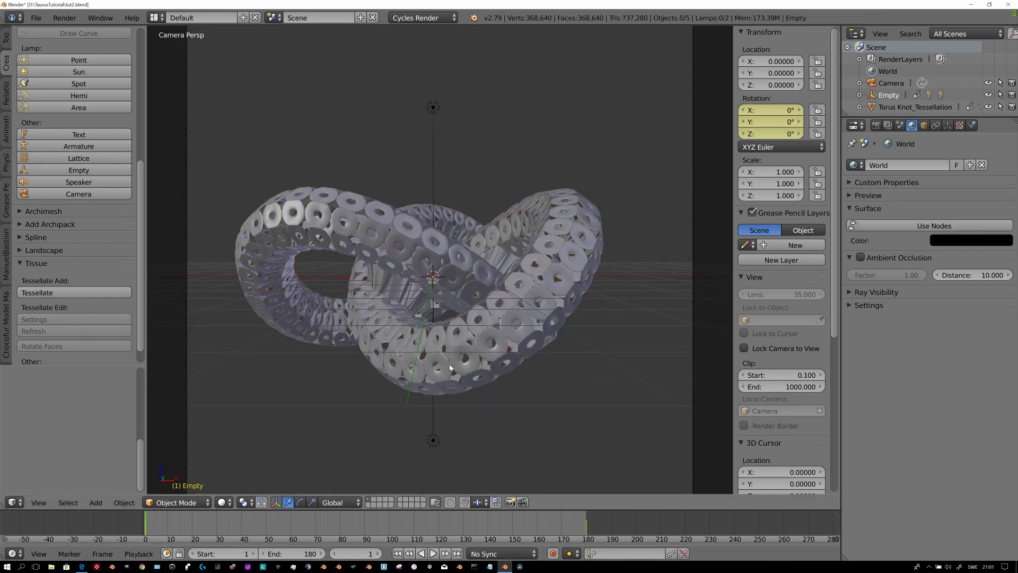
# Step: Save the project over tut2.blend
pyautogui.hotkey('ctrl', 's')
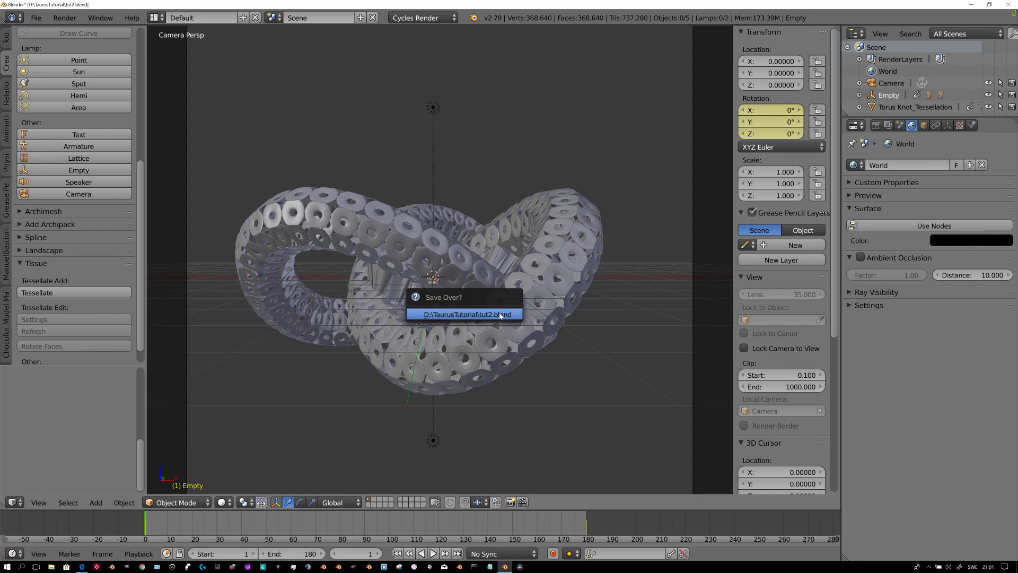
pyautogui.click(472, 315)
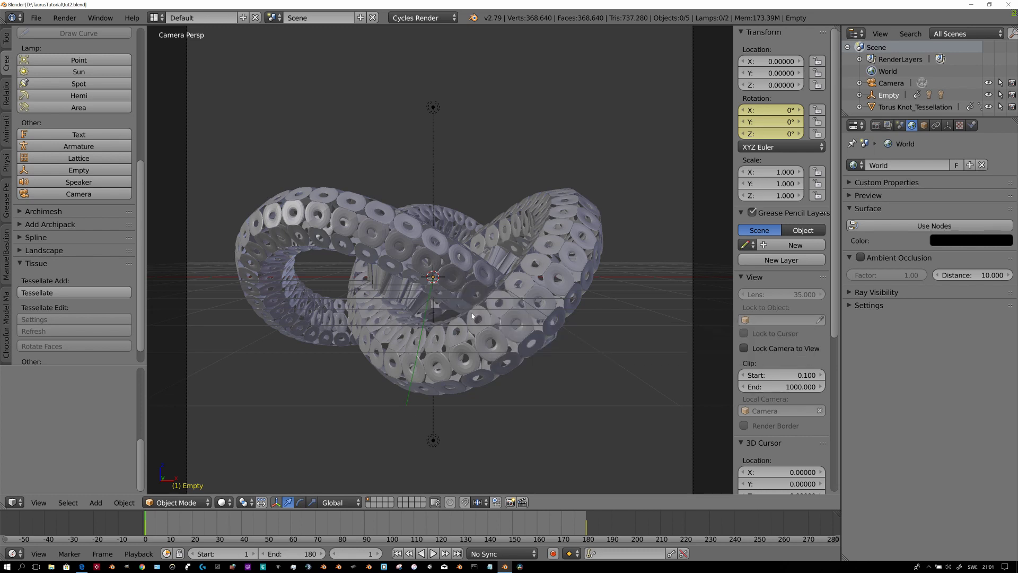
pyautogui.scroll(-2, 521, 303)
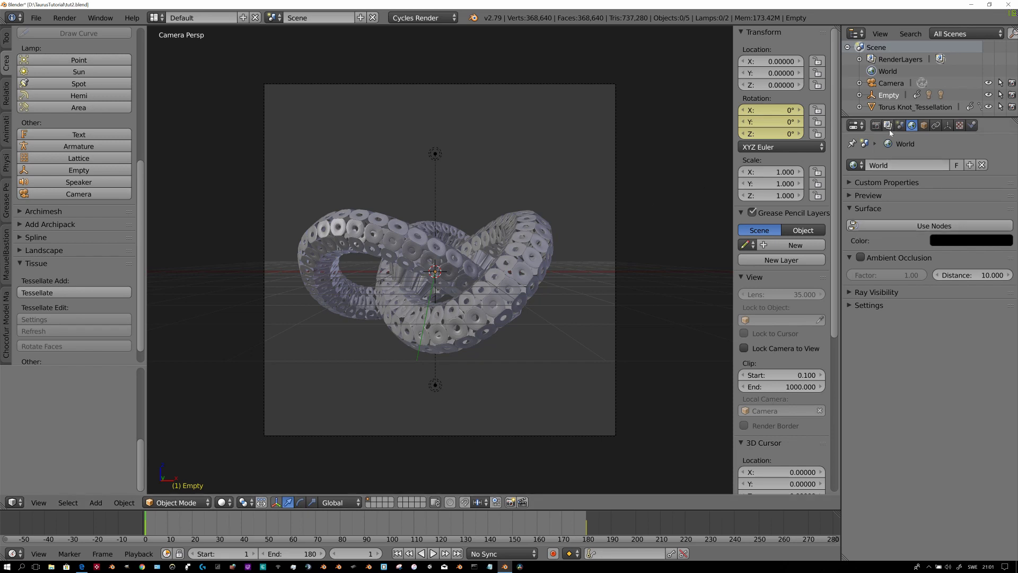
# Step: Disable Overwrite in the render Output settings and keep D:\TaurusTutorial\ as the output folder
pyautogui.click(876, 125)
pyautogui.scroll(-2, 899, 339)
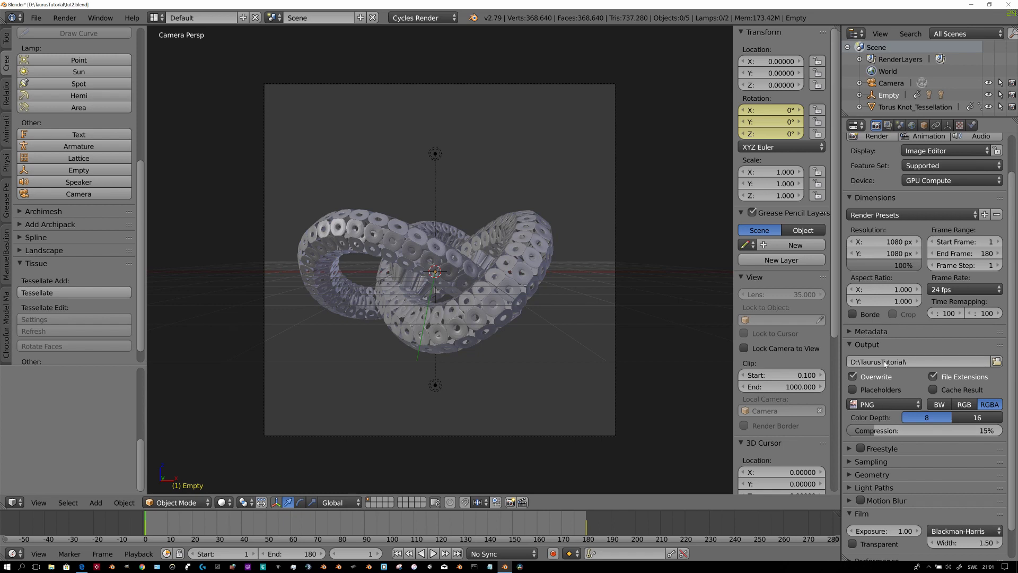
pyautogui.click(854, 376)
pyautogui.click(998, 362)
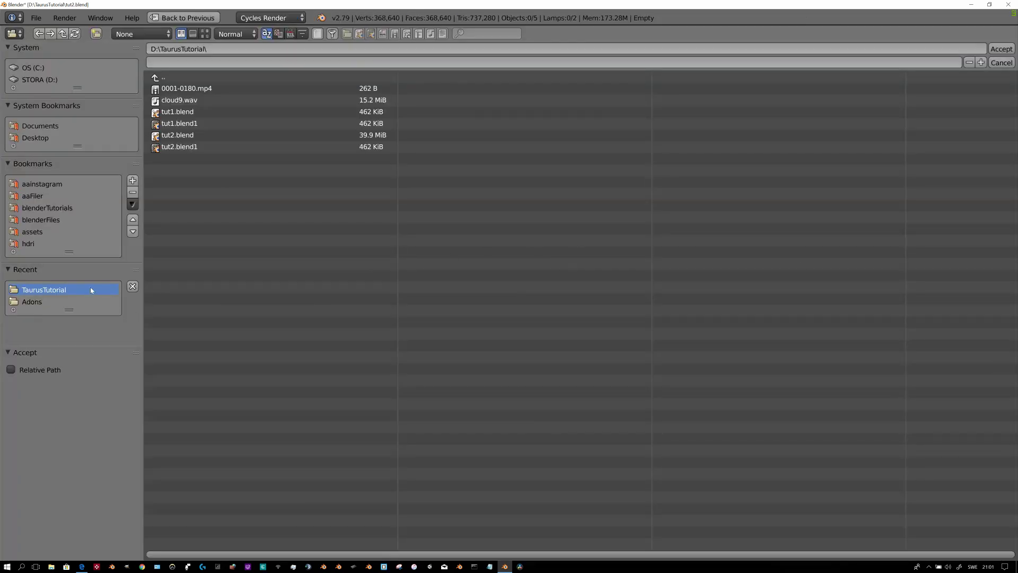
pyautogui.click(1001, 49)
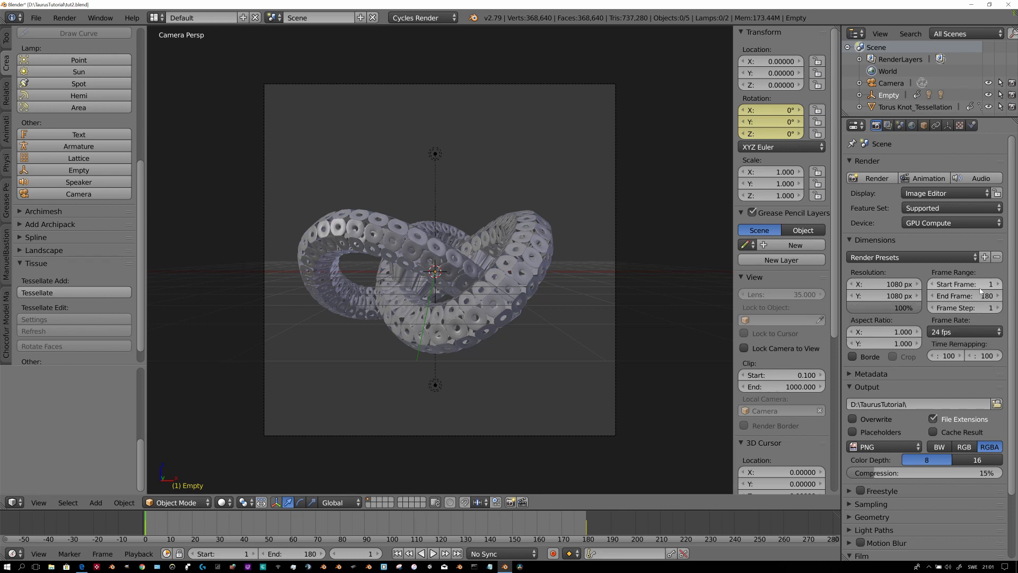
# Step: Set the output file format to FFmpeg video with the h264 in MP4 encoding preset
pyautogui.click(898, 451)
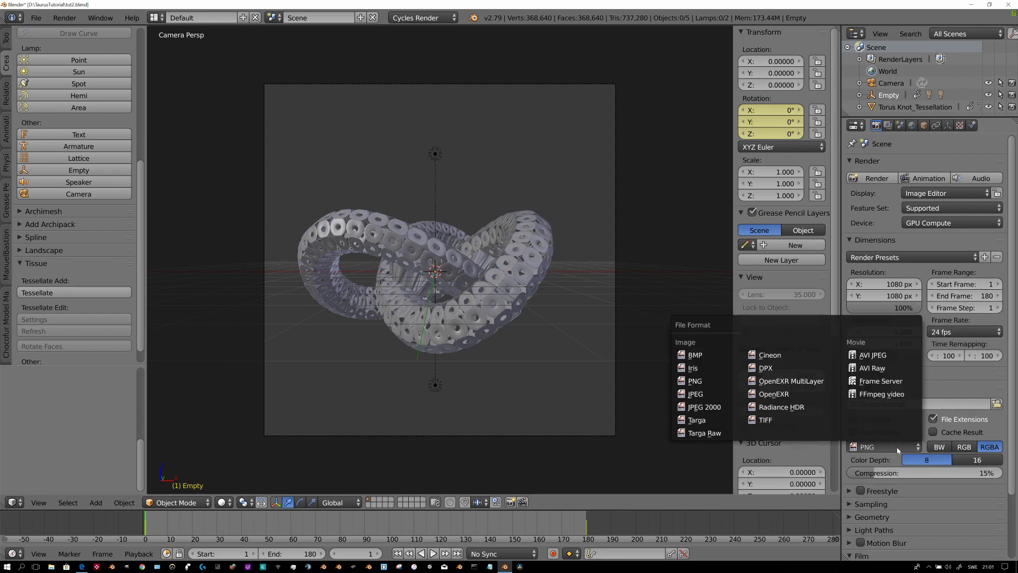
pyautogui.click(894, 399)
pyautogui.scroll(-1, 905, 478)
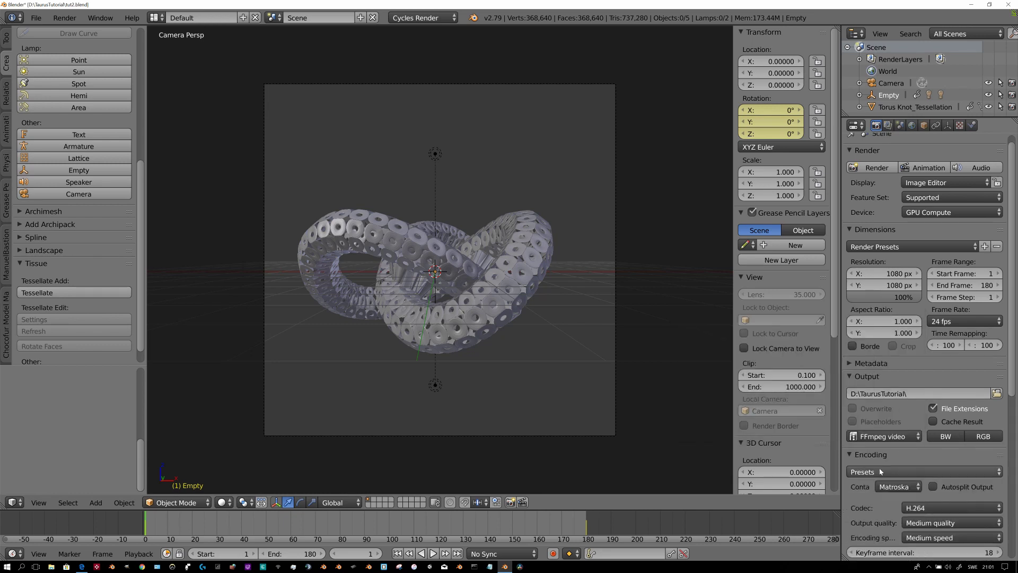
pyautogui.click(858, 454)
pyautogui.scroll(-1, 875, 459)
pyautogui.click(897, 462)
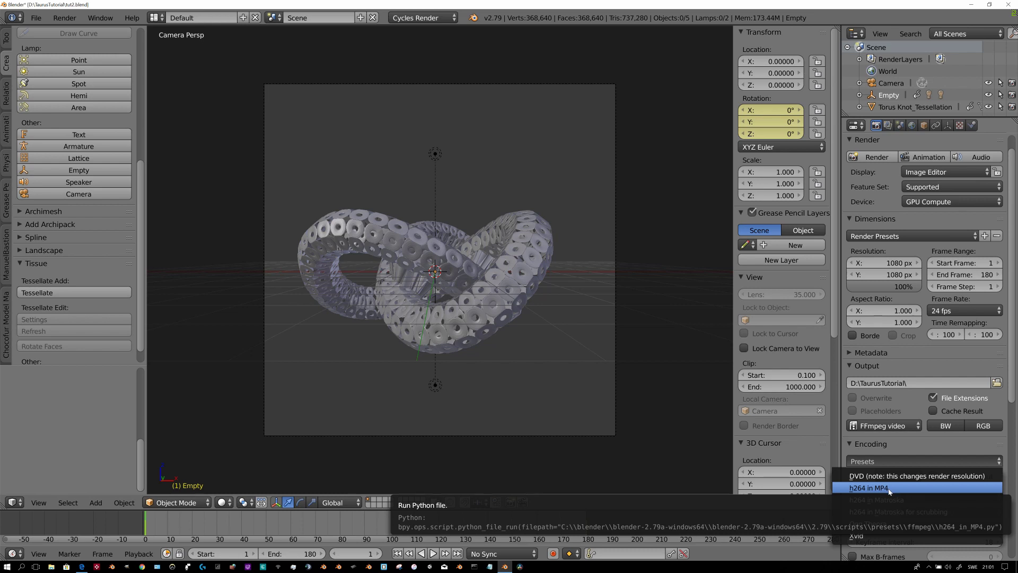
pyautogui.click(895, 488)
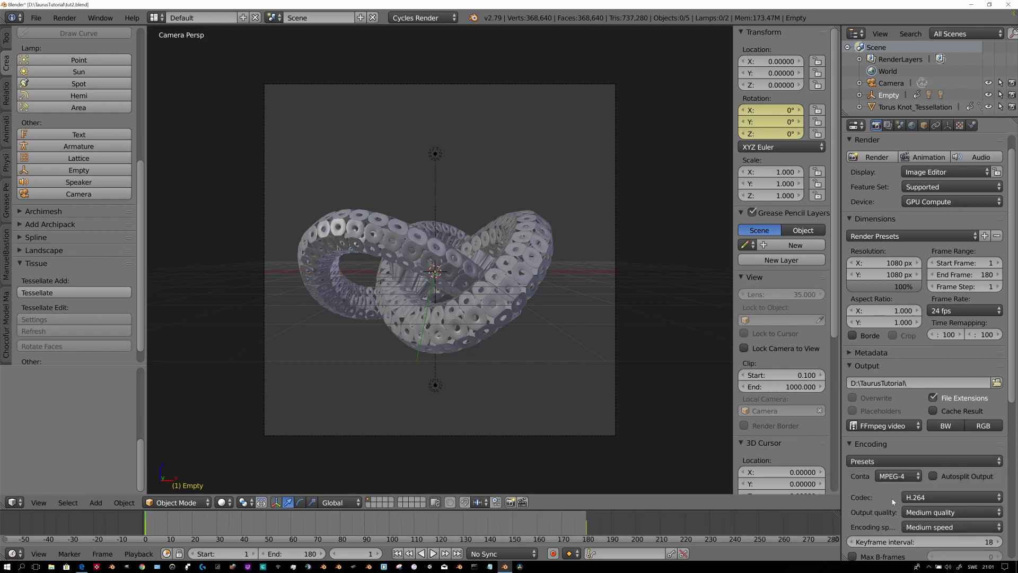
# Step: Set the video output quality to High quality and the audio codec to AAC
pyautogui.click(958, 513)
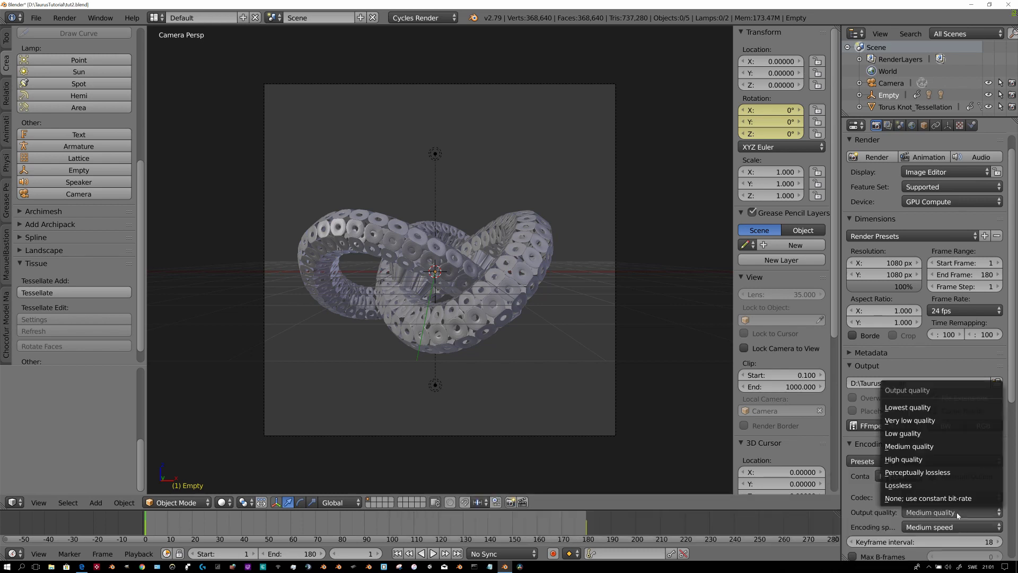
pyautogui.click(923, 459)
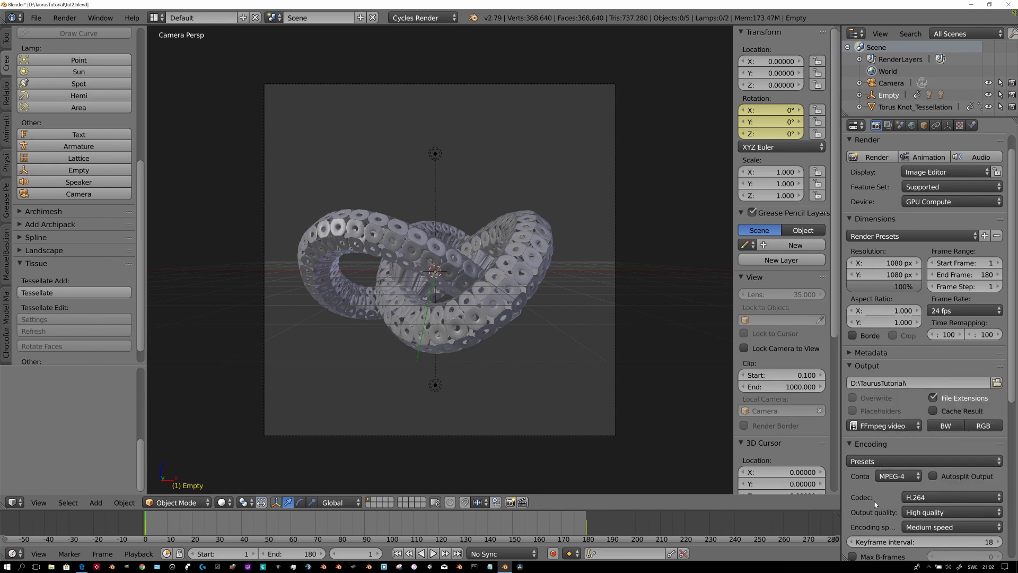
pyautogui.scroll(-1, 875, 505)
pyautogui.scroll(-7, 875, 504)
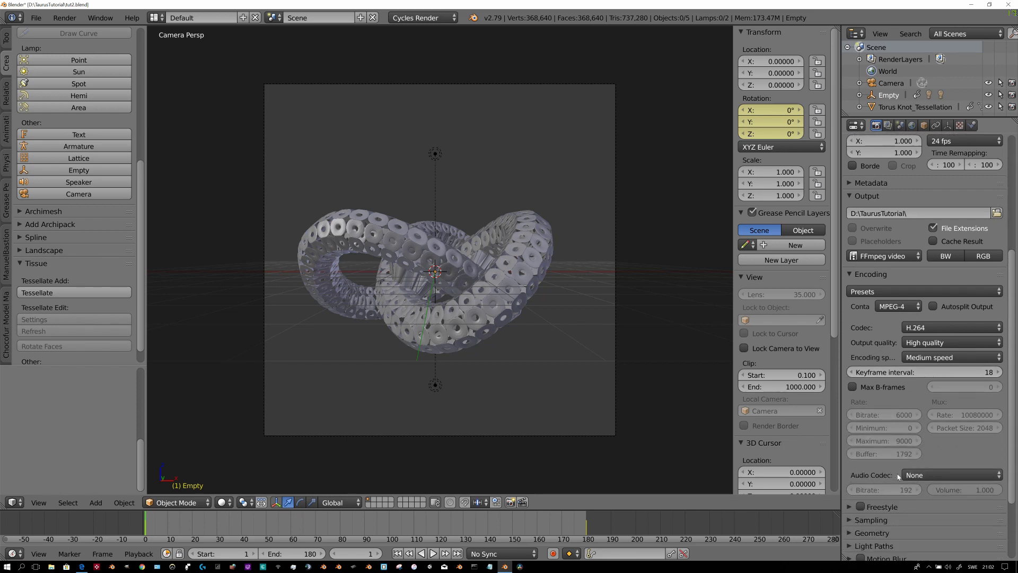
pyautogui.click(912, 475)
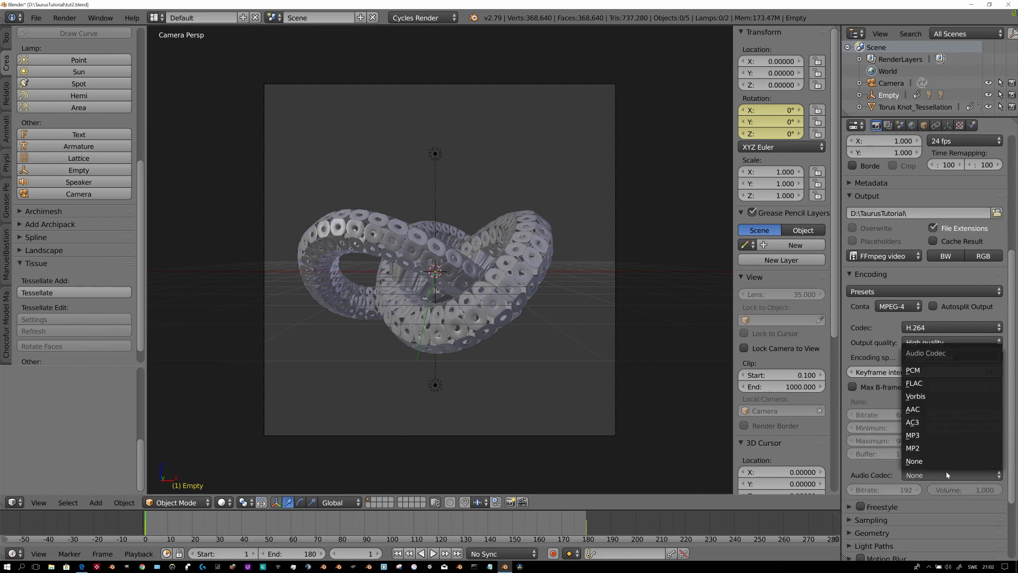
pyautogui.click(938, 411)
pyautogui.scroll(6, 909, 515)
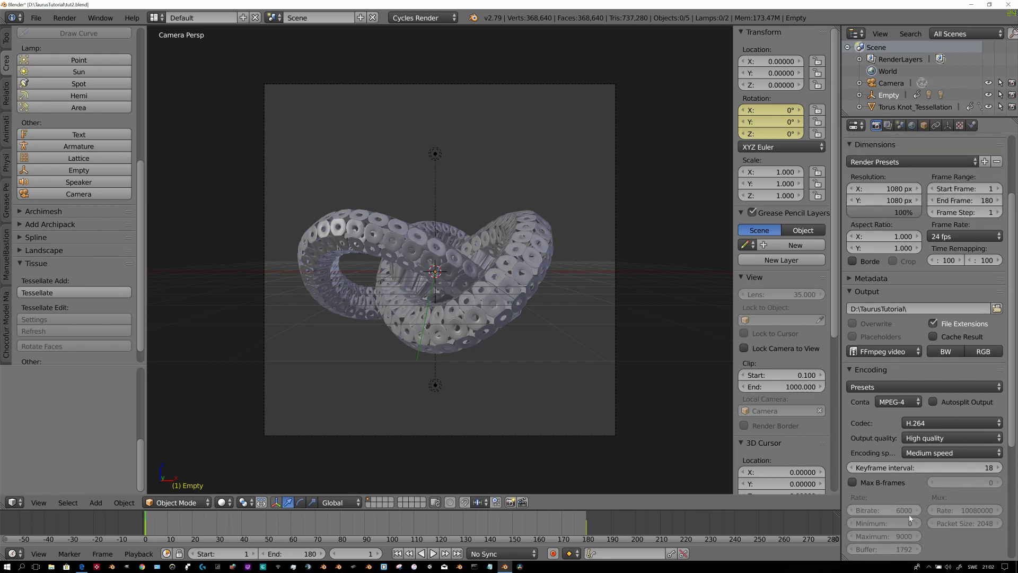
pyautogui.scroll(2, 910, 518)
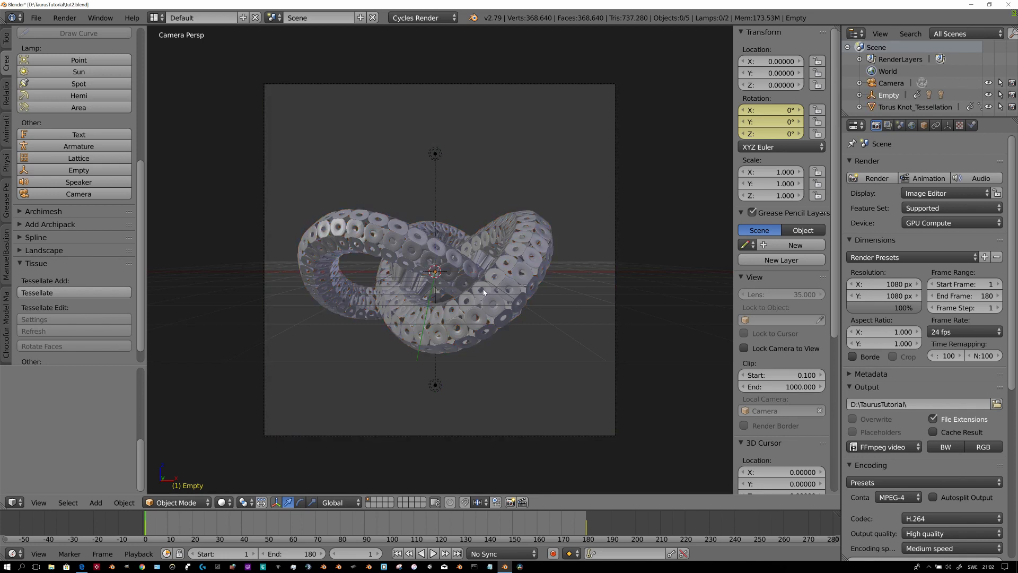
# Step: Save over tut2.blend and deselect all objects
pyautogui.hotkey('ctrl', 's')
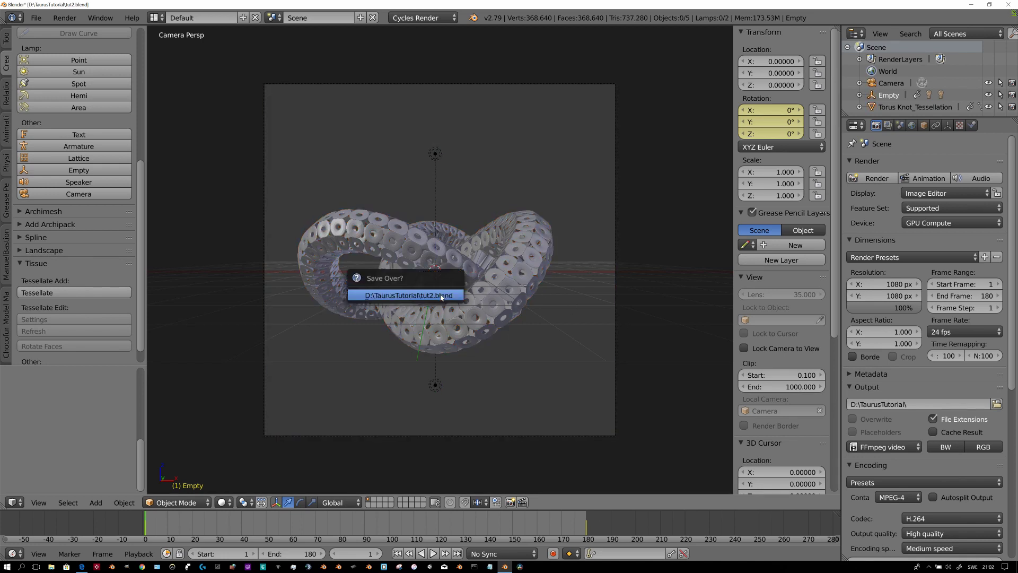
pyautogui.click(442, 296)
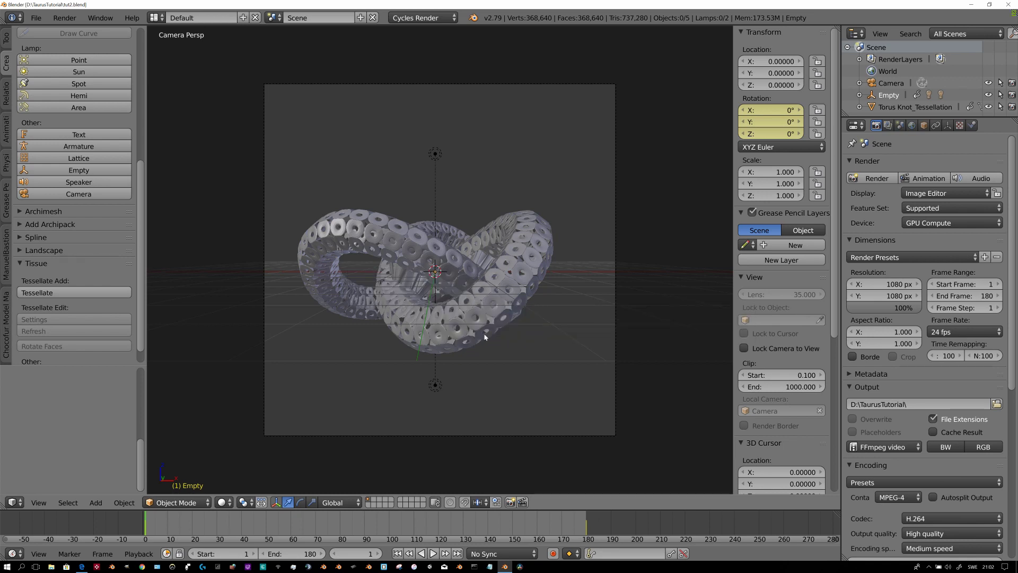
pyautogui.press('a')
pyautogui.press('a')
pyautogui.press('a')
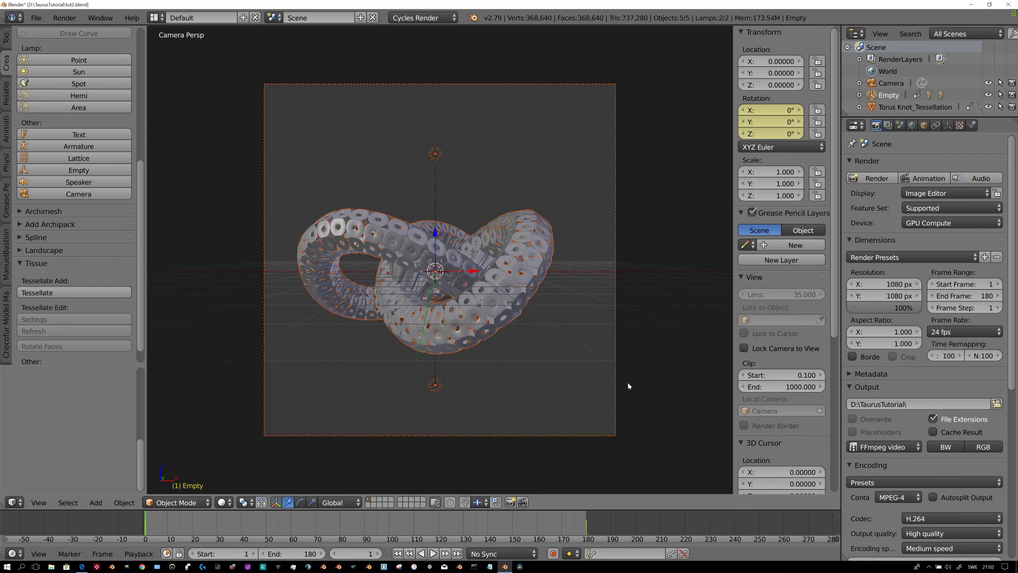
pyautogui.press('a')
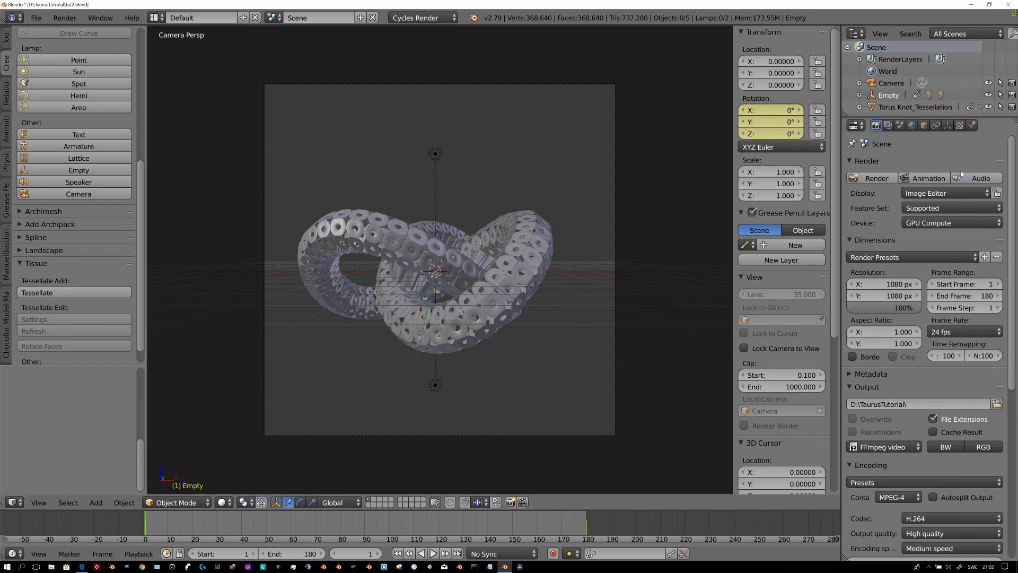
# Step: Start rendering the whole animation to video
pyautogui.click(922, 178)
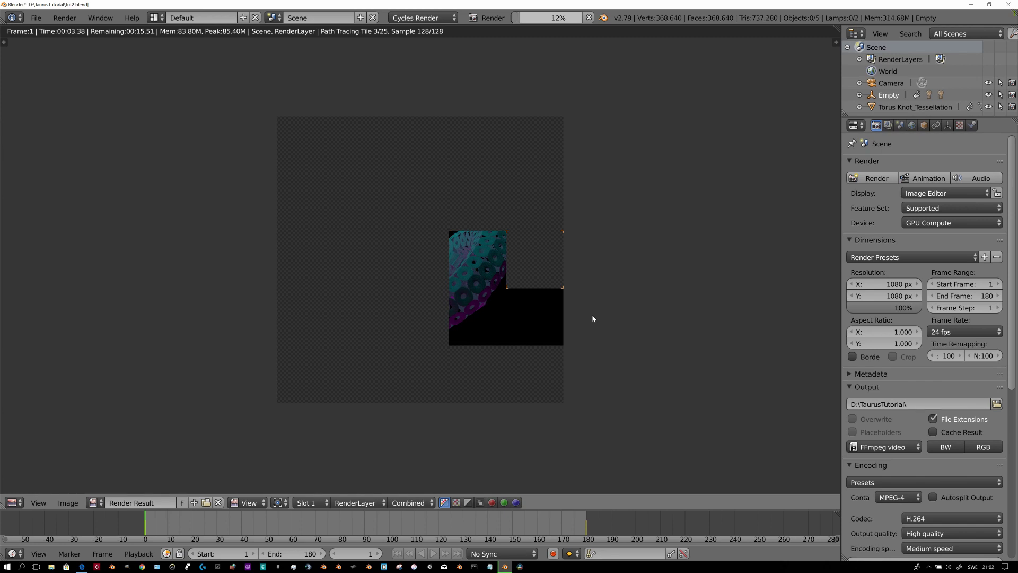
pyautogui.scroll(2, 592, 314)
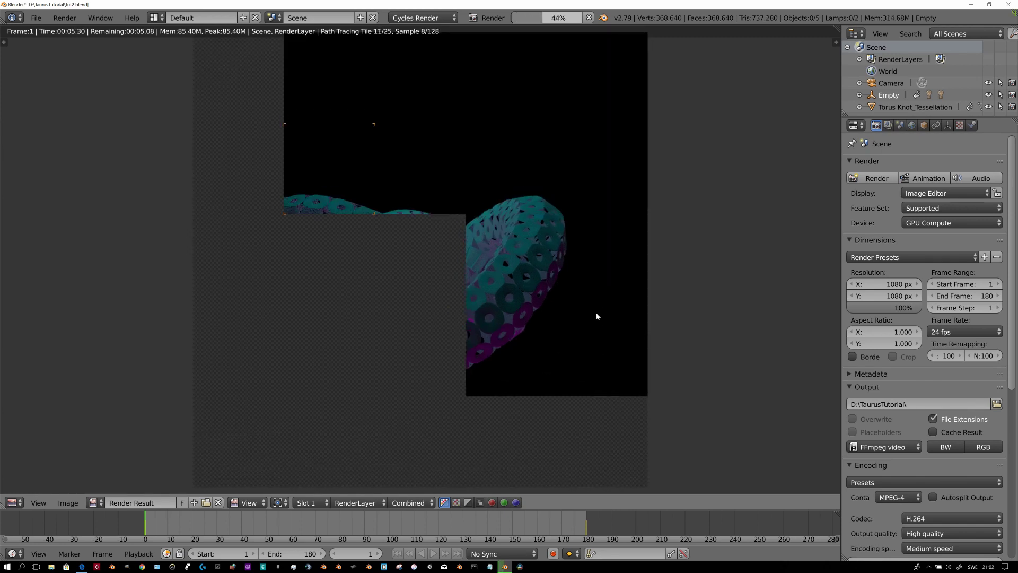
pyautogui.scroll(-1, 596, 317)
pyautogui.scroll(-1, 574, 316)
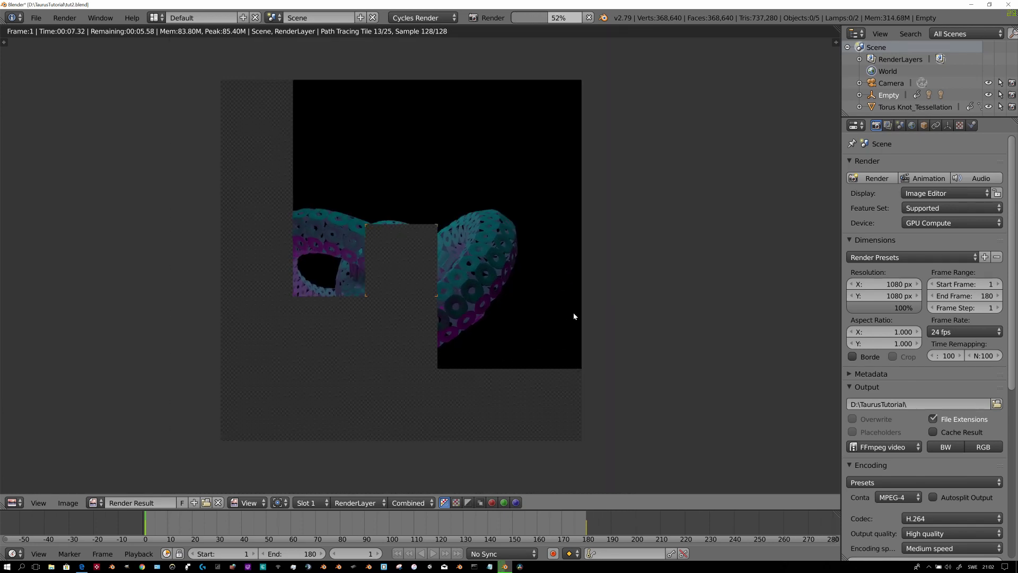